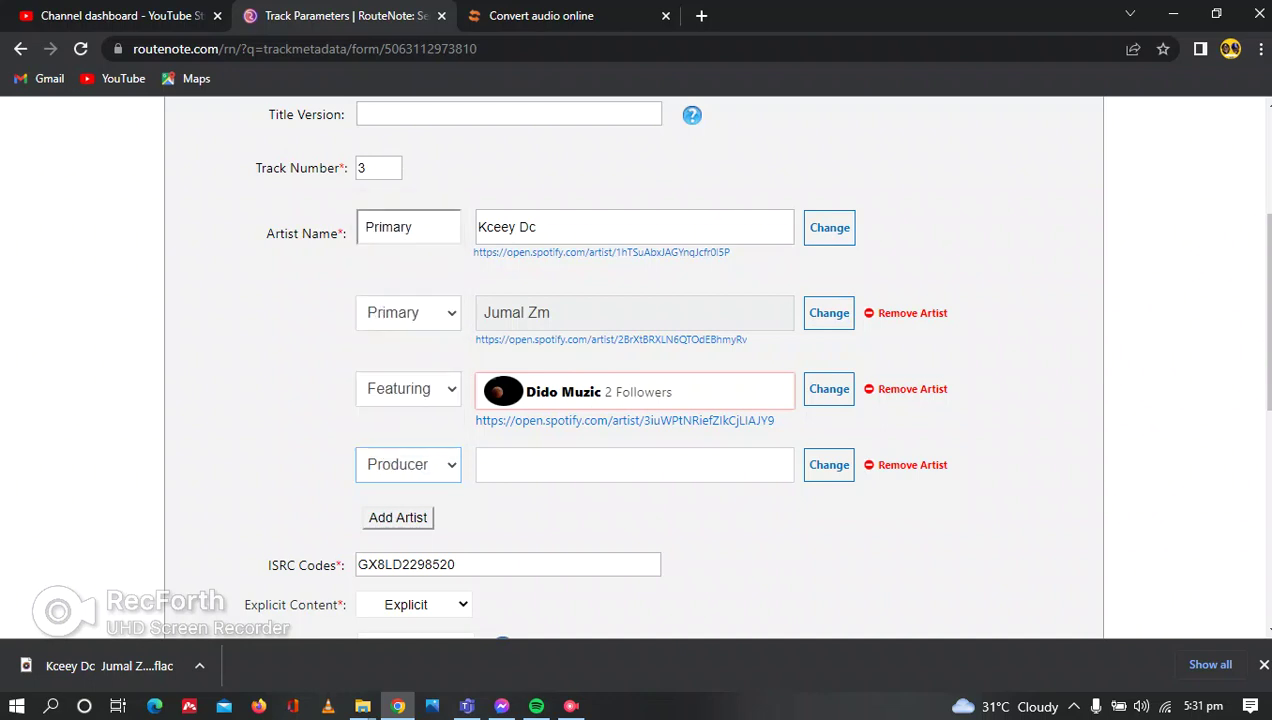
Set the track's producer to the same Spotify artist profile already credited as the featuring artist
{"action": "key", "text": "Tab"}
{"action": "type", "text": "Dido "}
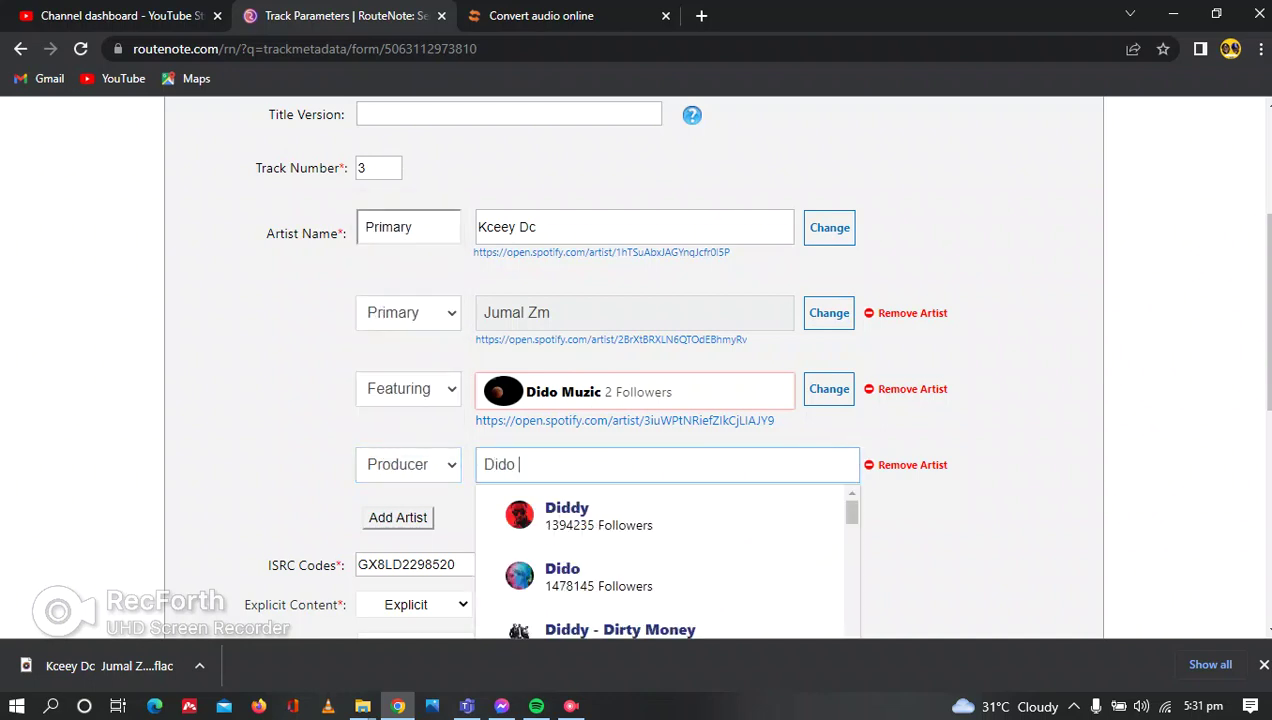
{"action": "type", "text": "Muzic"}
{"action": "key", "text": "Down"}
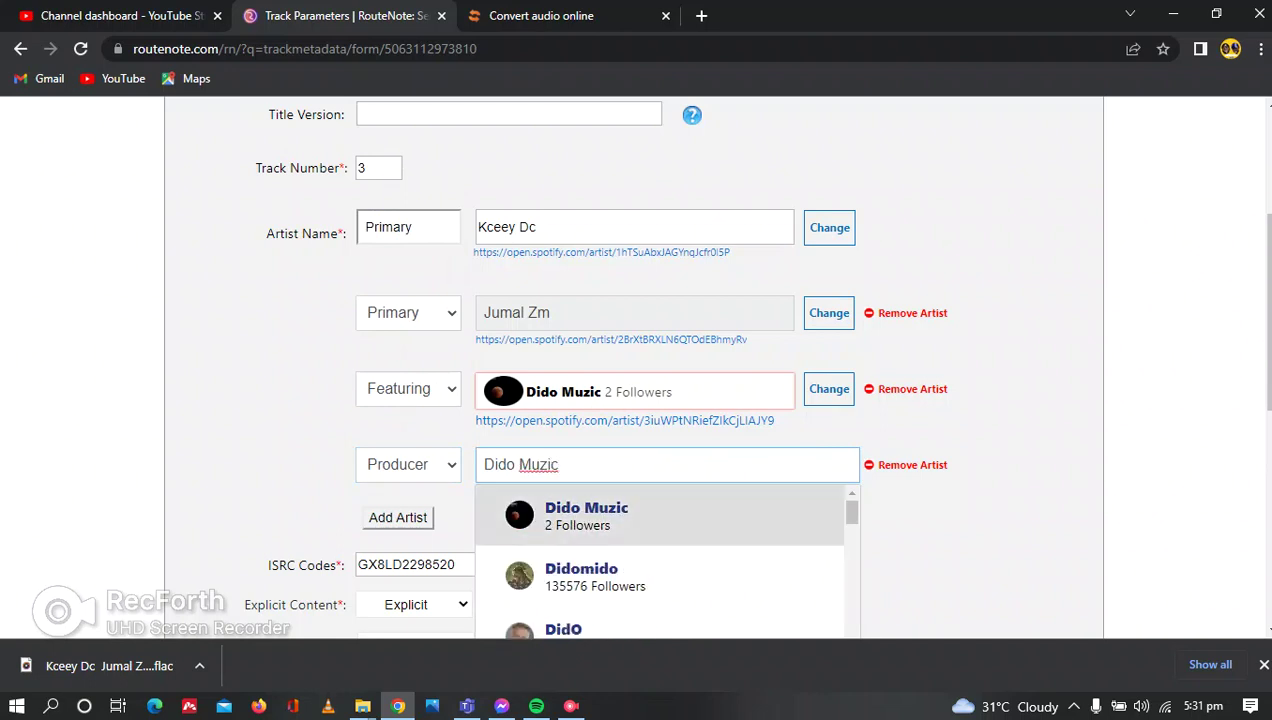
{"action": "key", "text": "Return"}
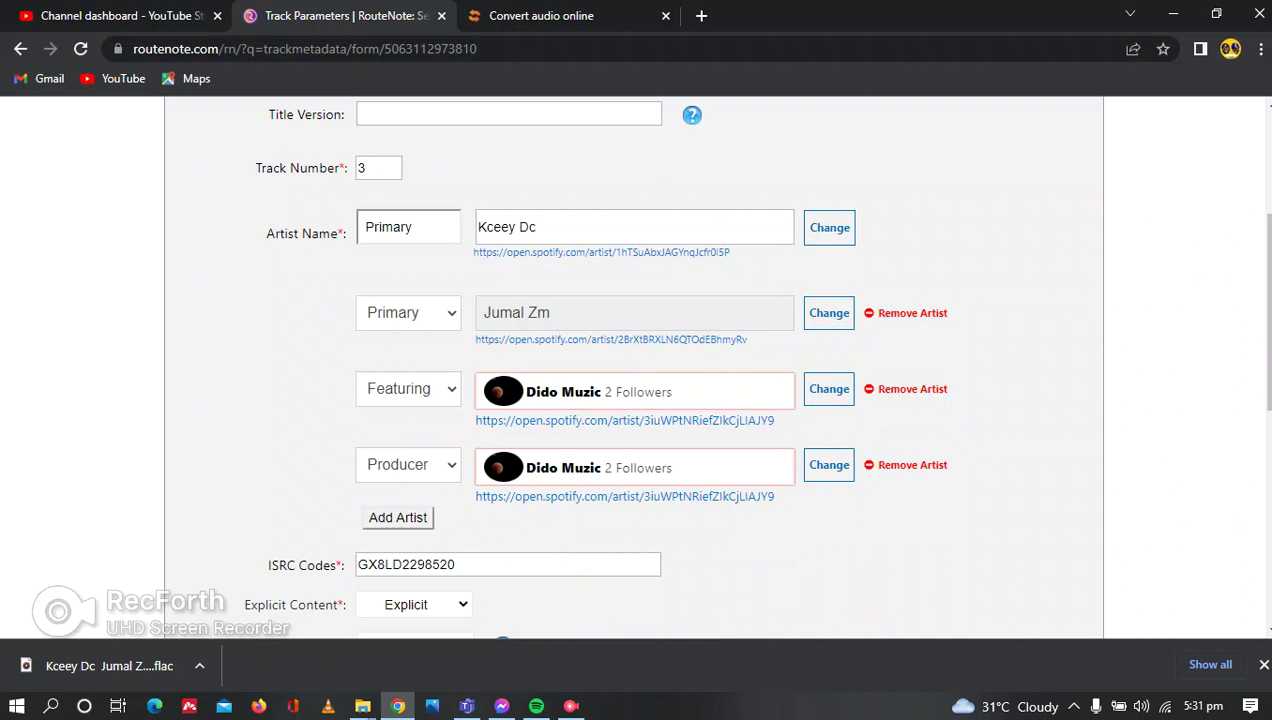
Set the track's explicit content rating to Cleaned Version
{"action": "scroll", "coordinate": [636, 370], "scroll_direction": "down", "scroll_amount": 2}
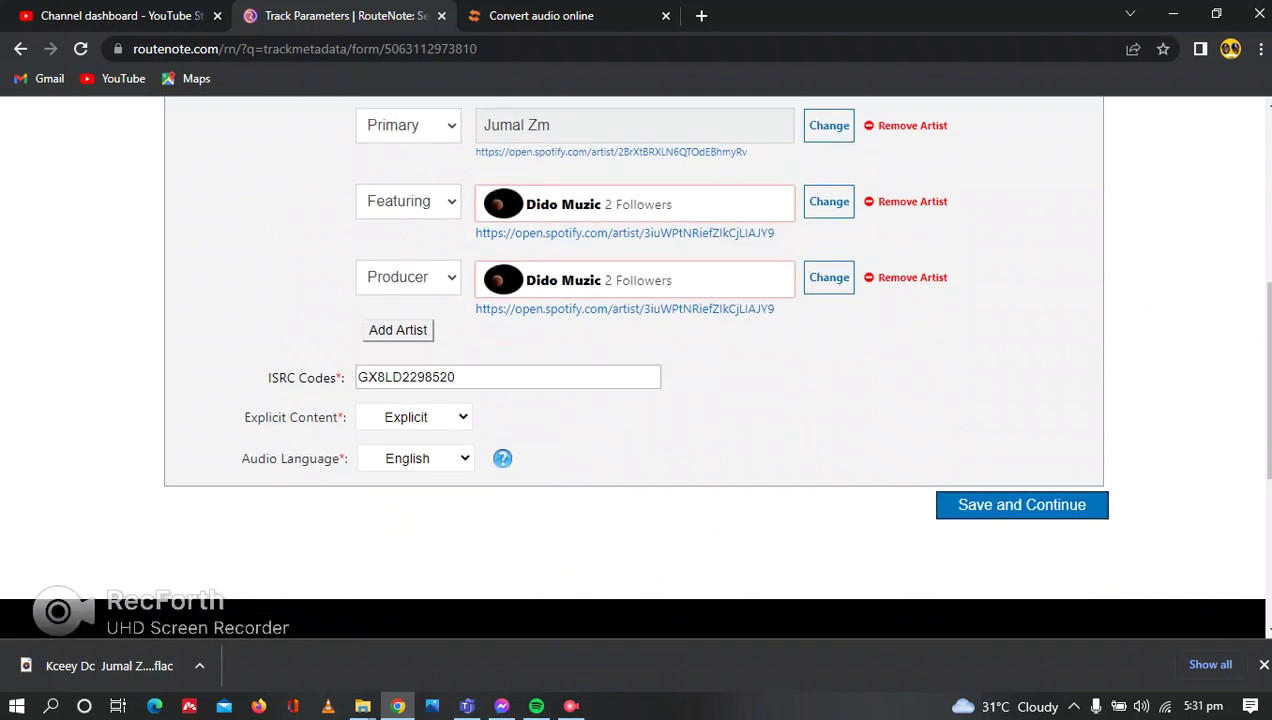
{"action": "left_click", "coordinate": [413, 417]}
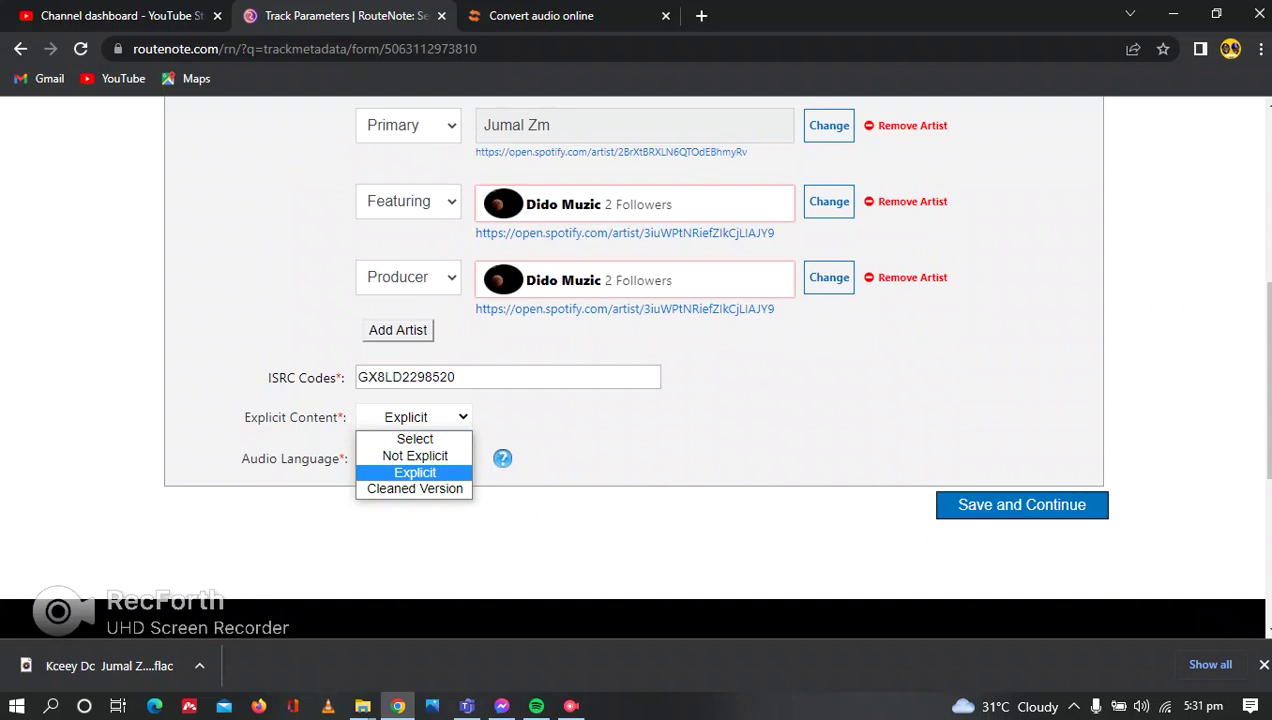
{"action": "left_click", "coordinate": [414, 488]}
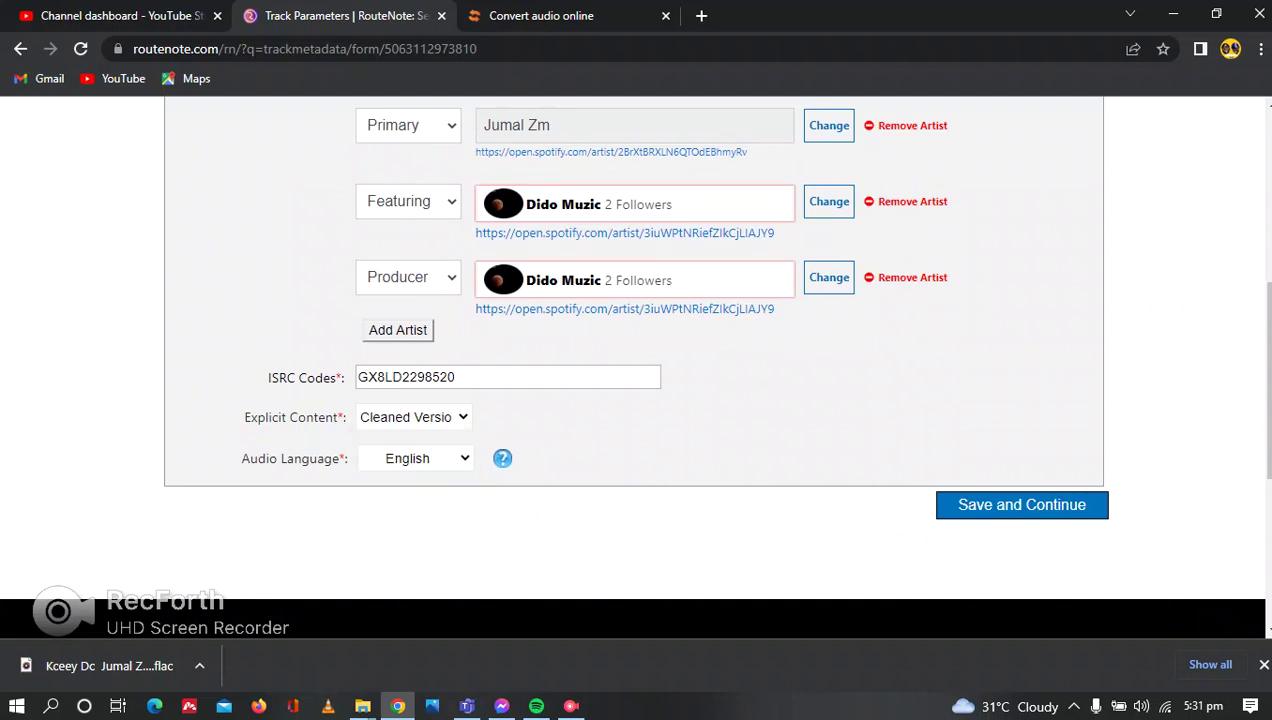
Save the track details, keeping the cleaned version, and declare the audio upload finished for this release
{"action": "scroll", "coordinate": [636, 360], "scroll_direction": "up", "scroll_amount": 5}
{"action": "scroll", "coordinate": [636, 360], "scroll_direction": "down", "scroll_amount": 7}
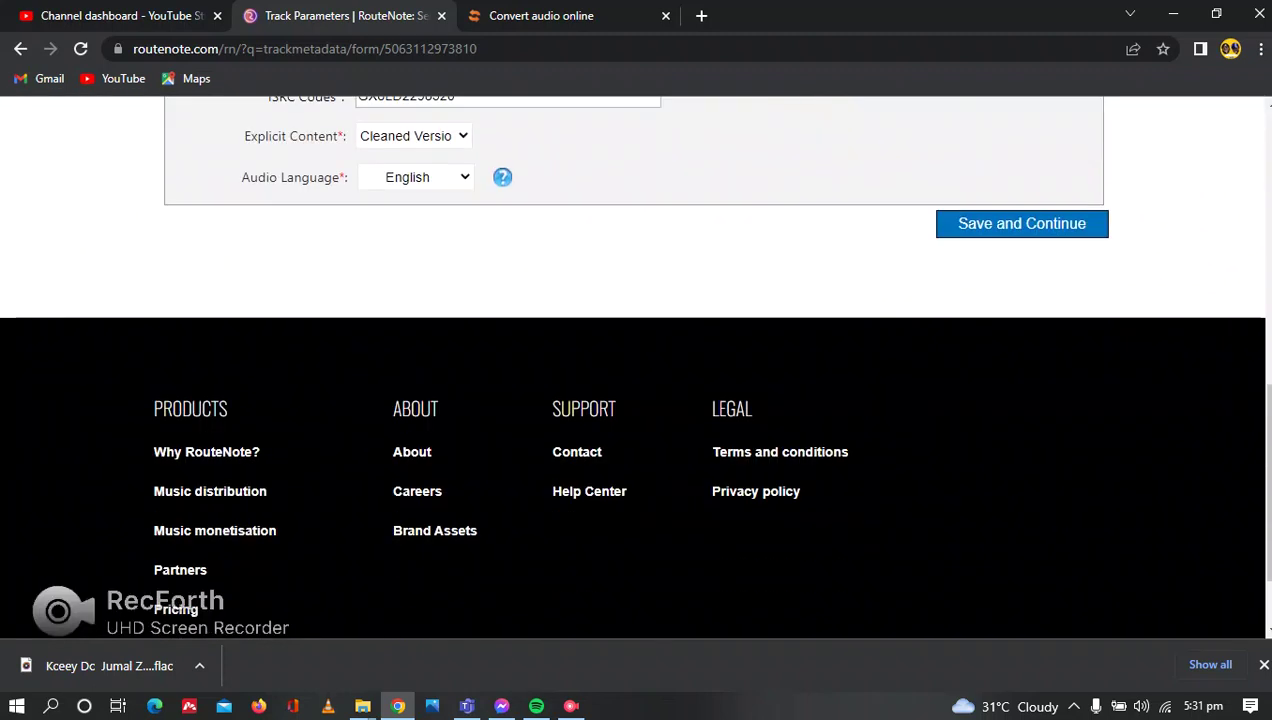
{"action": "scroll", "coordinate": [636, 360], "scroll_direction": "up", "scroll_amount": 2}
{"action": "left_click", "coordinate": [1021, 411]}
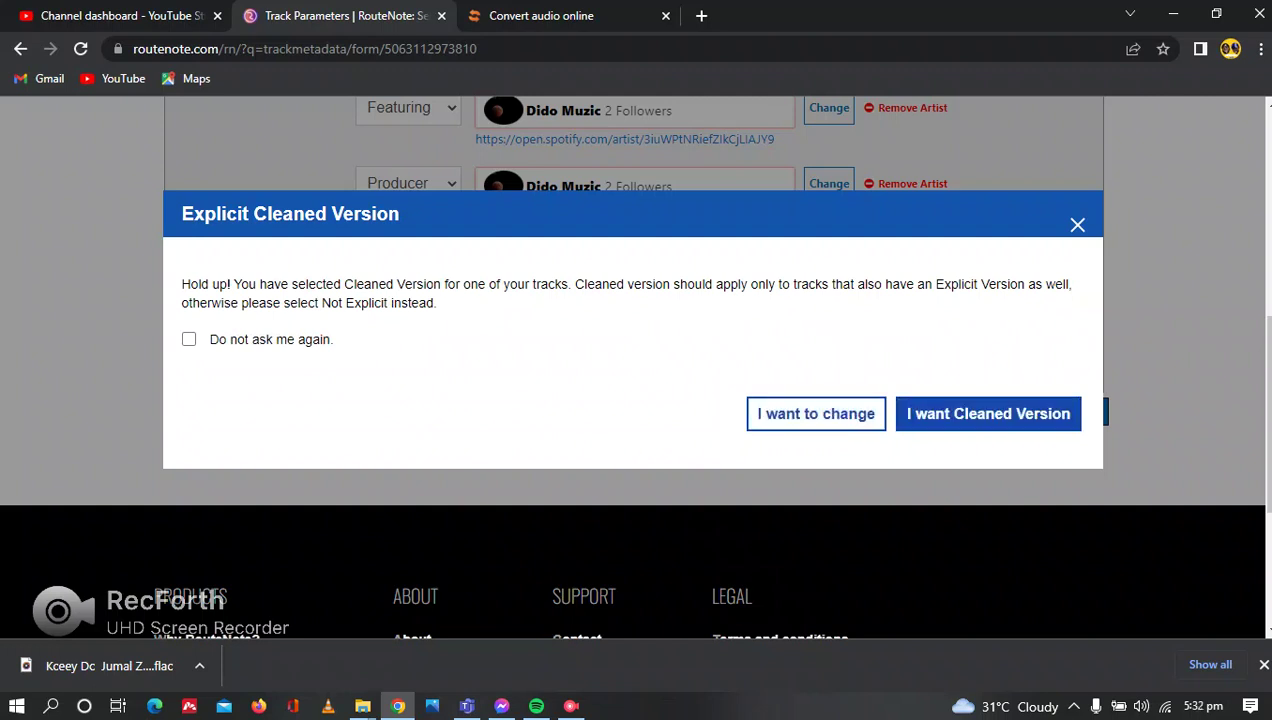
{"action": "left_click", "coordinate": [987, 413]}
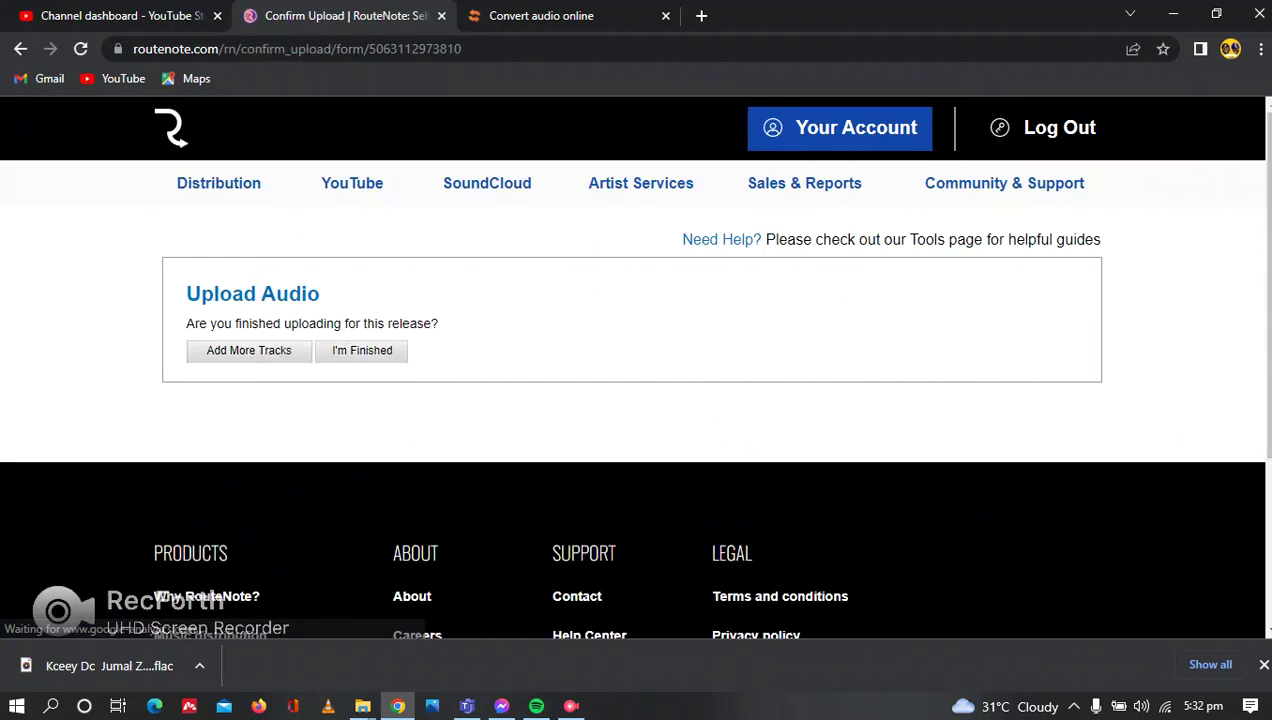
{"action": "left_click", "coordinate": [361, 350]}
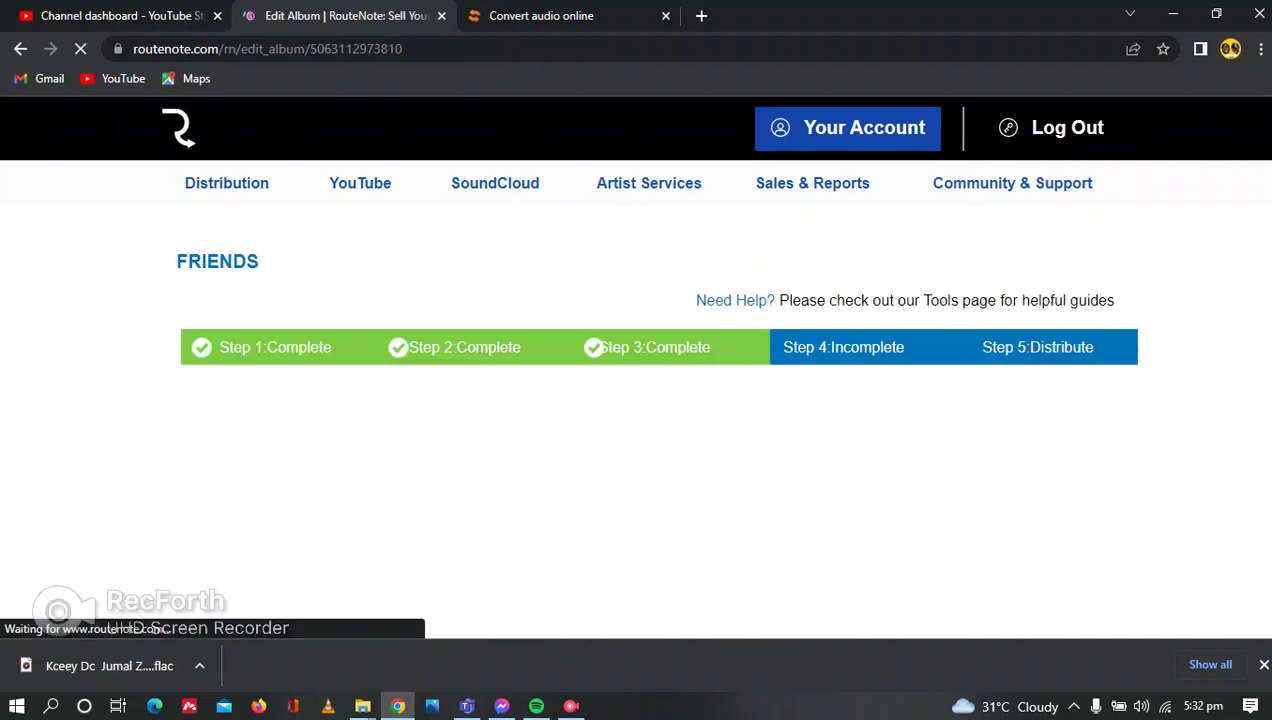
Review the FRIENDS release's status and track list, and open the details of track 3, Match
{"action": "scroll", "coordinate": [640, 400], "scroll_direction": "down", "scroll_amount": 3}
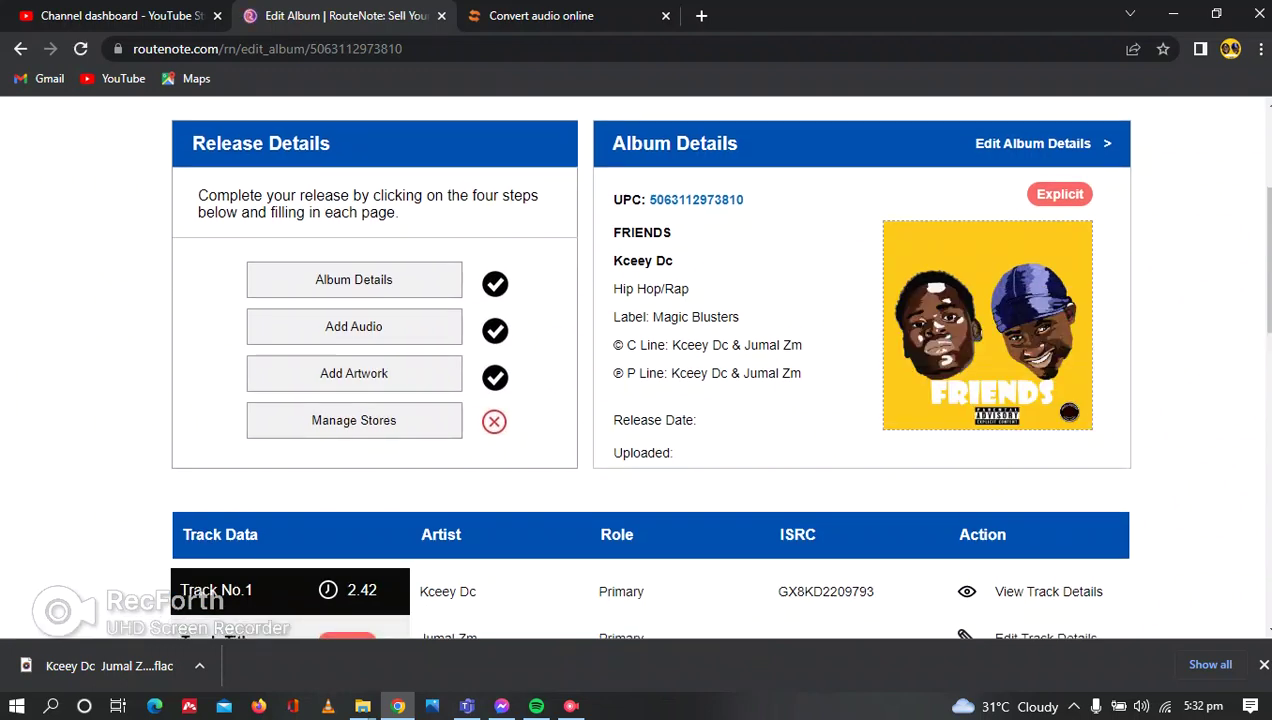
{"action": "scroll", "coordinate": [640, 400], "scroll_direction": "down", "scroll_amount": 6}
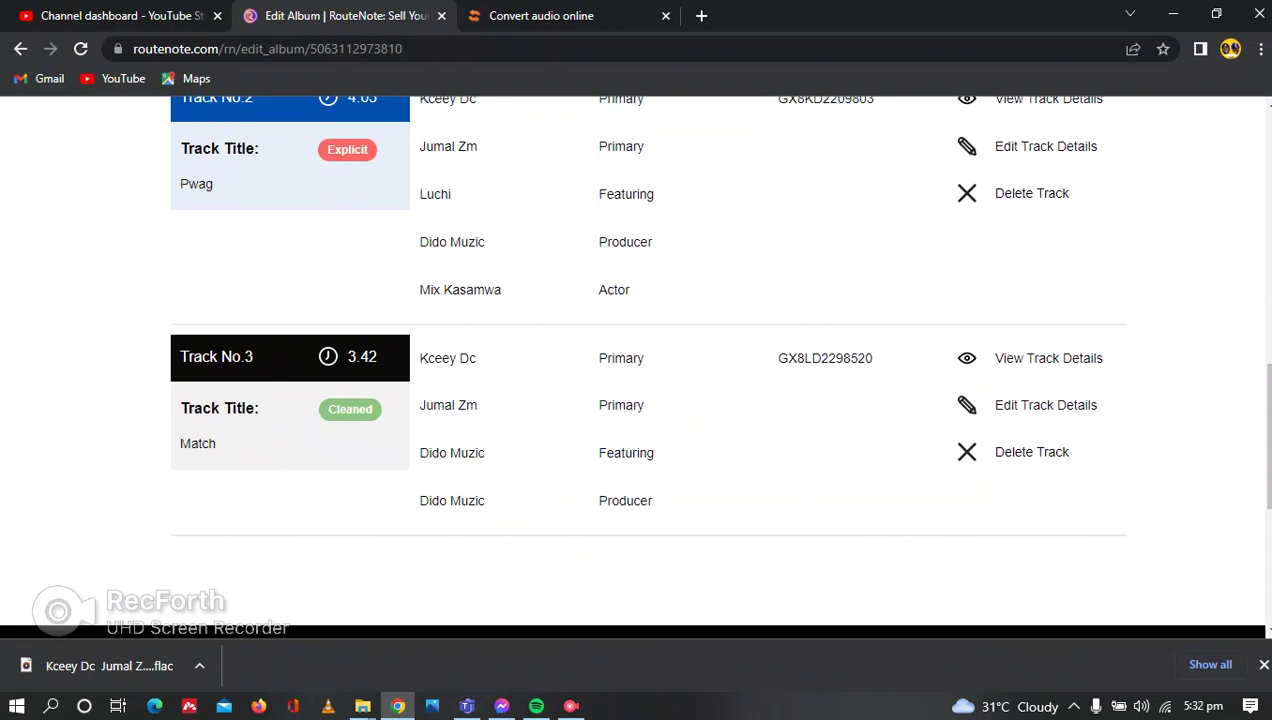
{"action": "scroll", "coordinate": [640, 360], "scroll_direction": "up", "scroll_amount": 3}
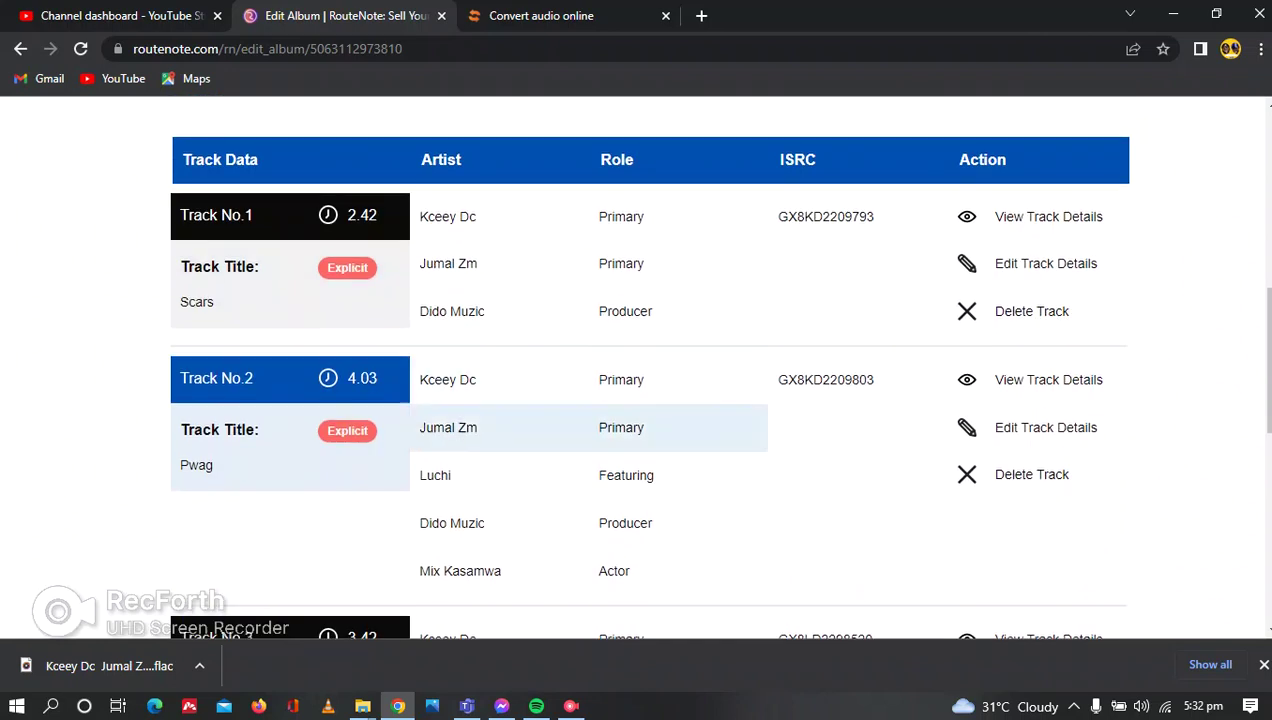
{"action": "scroll", "coordinate": [580, 427], "scroll_direction": "down", "scroll_amount": 4}
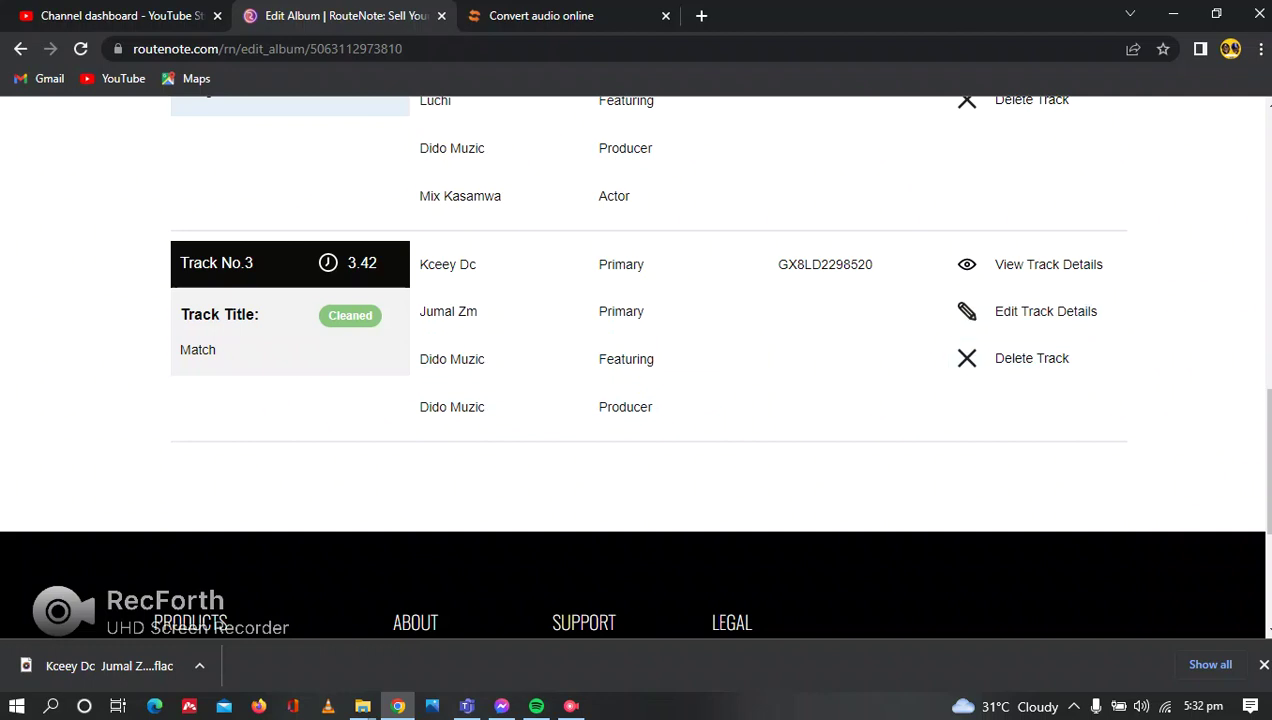
{"action": "left_click", "coordinate": [1048, 264]}
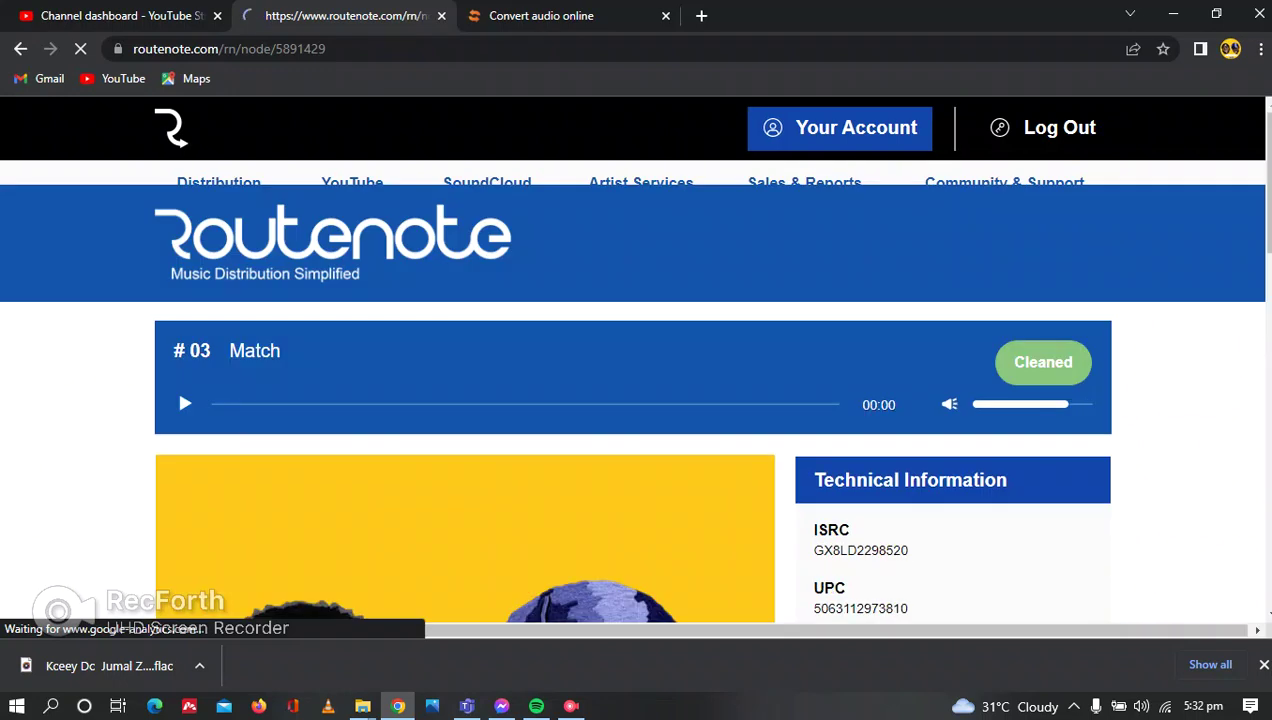
Preview the Match audio while examining its technical information and cover artwork, and pause the playback
{"action": "left_click", "coordinate": [184, 402]}
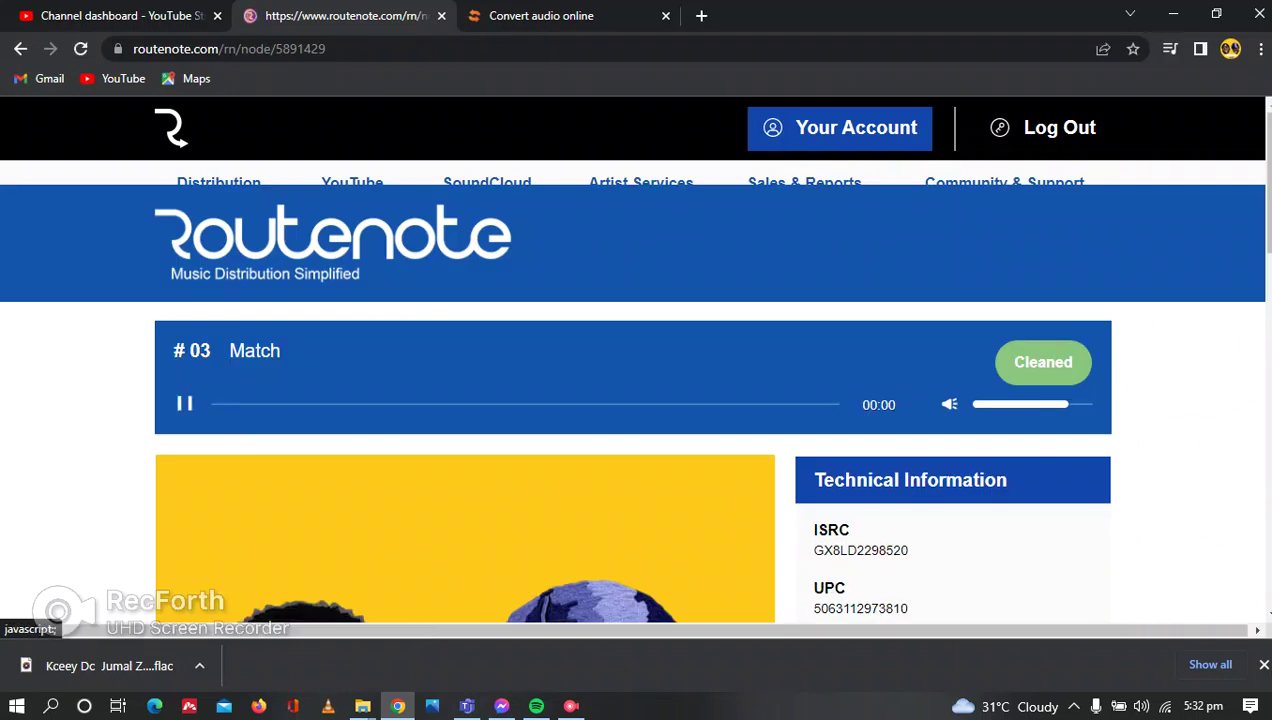
{"action": "scroll", "coordinate": [184, 402], "scroll_direction": "down", "scroll_amount": 2}
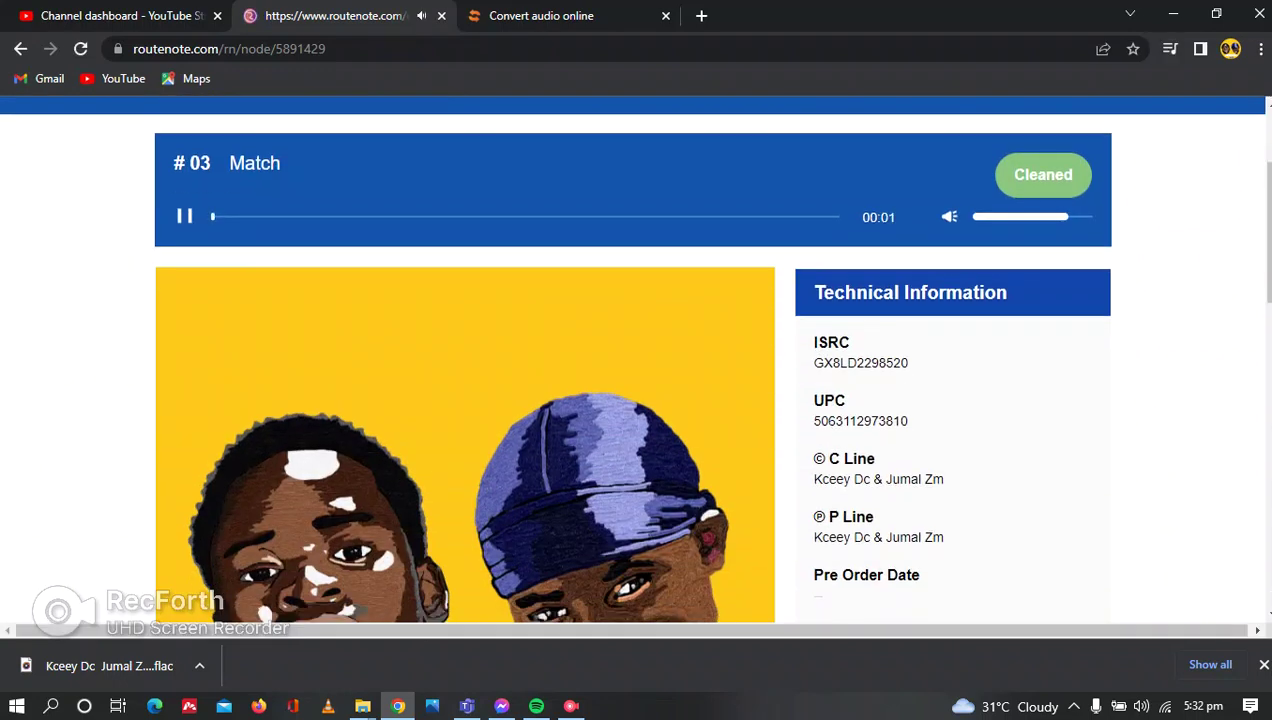
{"action": "scroll", "coordinate": [632, 380], "scroll_direction": "down", "scroll_amount": 2}
{"action": "scroll", "coordinate": [632, 380], "scroll_direction": "down", "scroll_amount": 1}
{"action": "scroll", "coordinate": [632, 380], "scroll_direction": "up", "scroll_amount": 2}
{"action": "scroll", "coordinate": [632, 380], "scroll_direction": "down", "scroll_amount": 2}
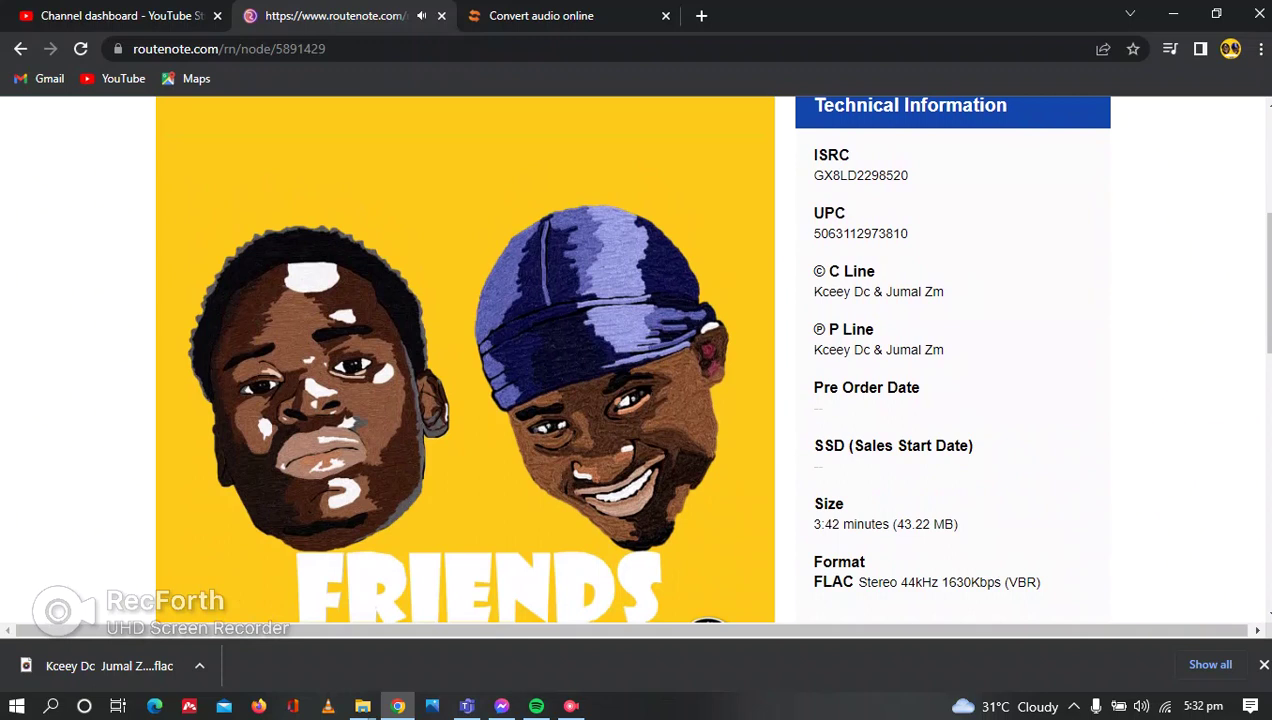
{"action": "scroll", "coordinate": [632, 380], "scroll_direction": "down", "scroll_amount": 2}
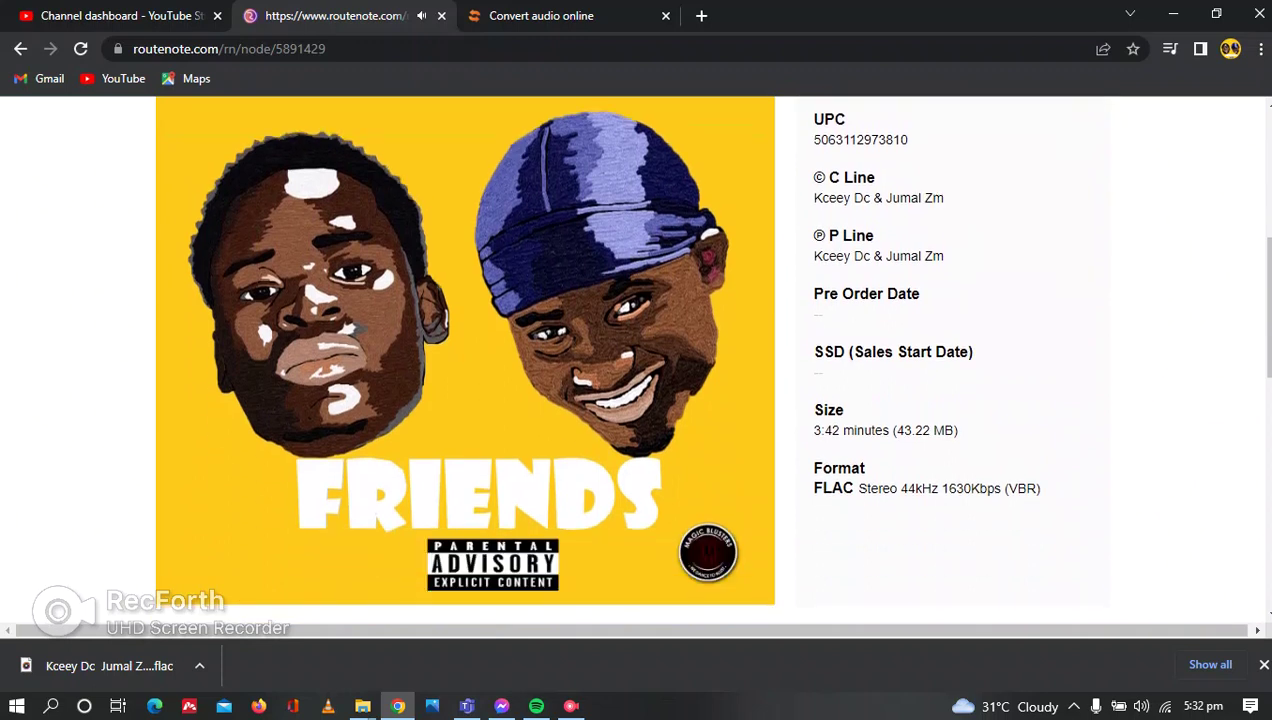
{"action": "scroll", "coordinate": [632, 380], "scroll_direction": "down", "scroll_amount": 2}
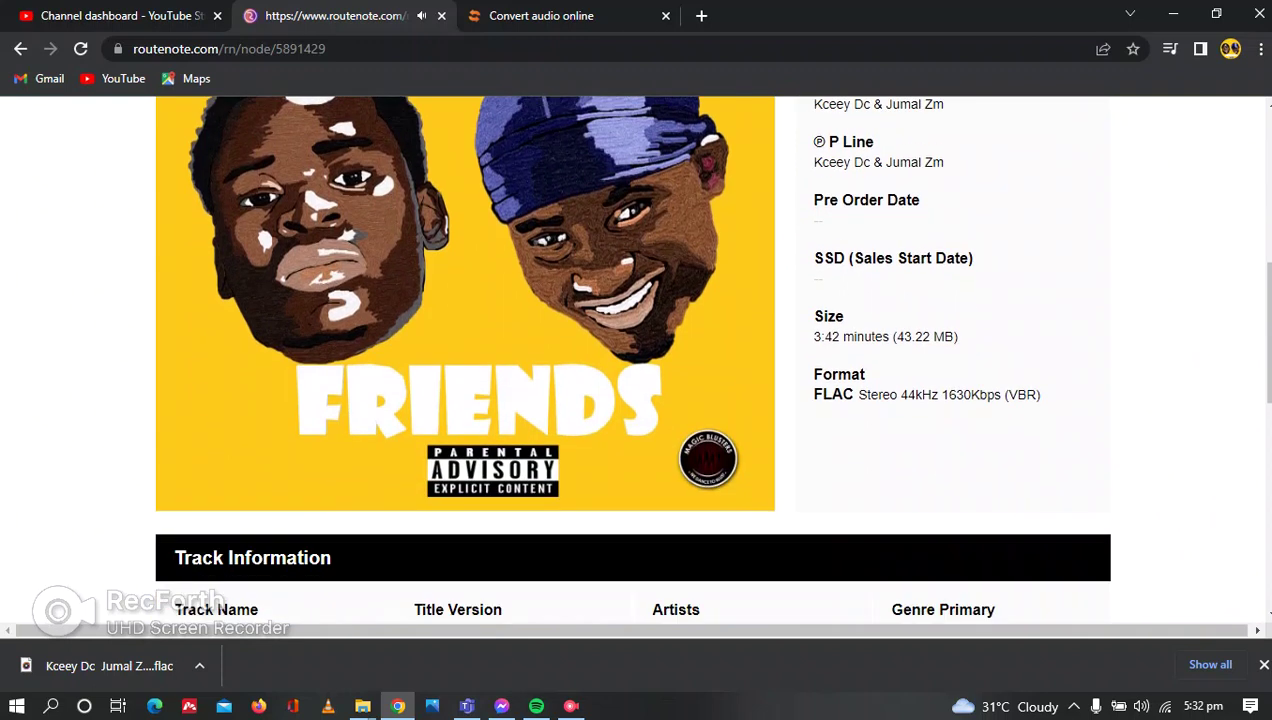
{"action": "scroll", "coordinate": [632, 380], "scroll_direction": "up", "scroll_amount": 12}
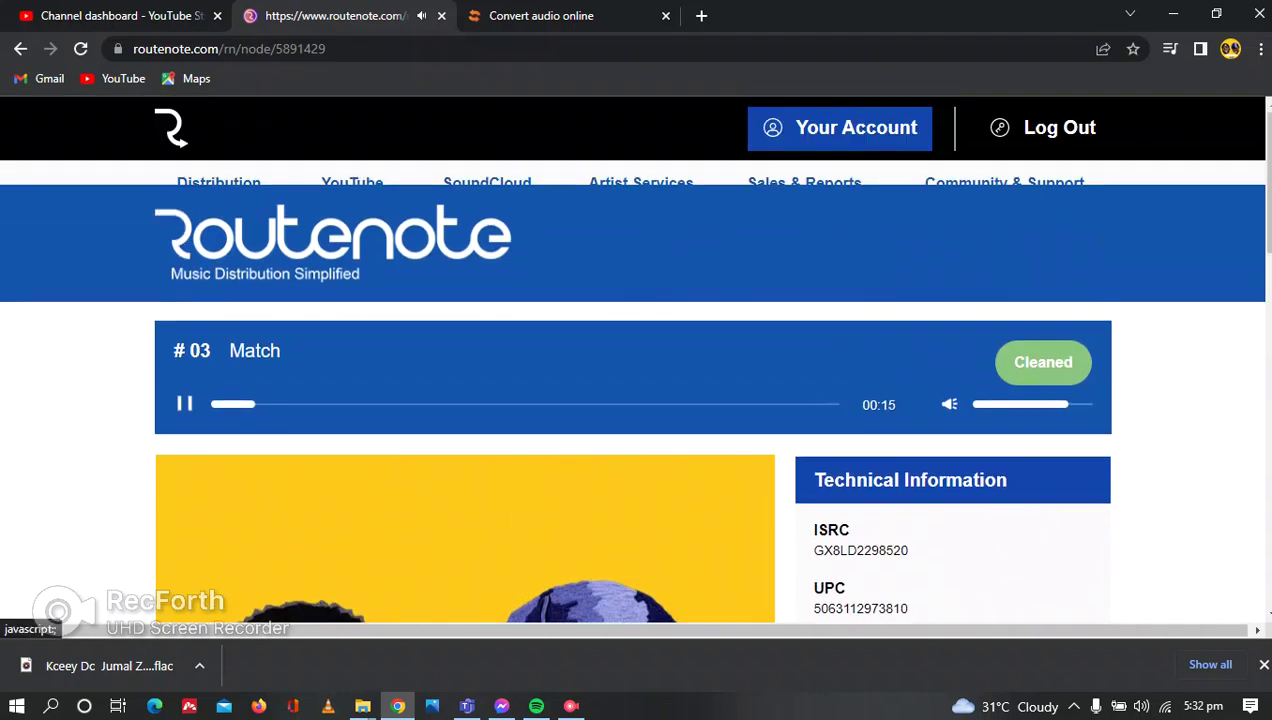
{"action": "left_click", "coordinate": [184, 403]}
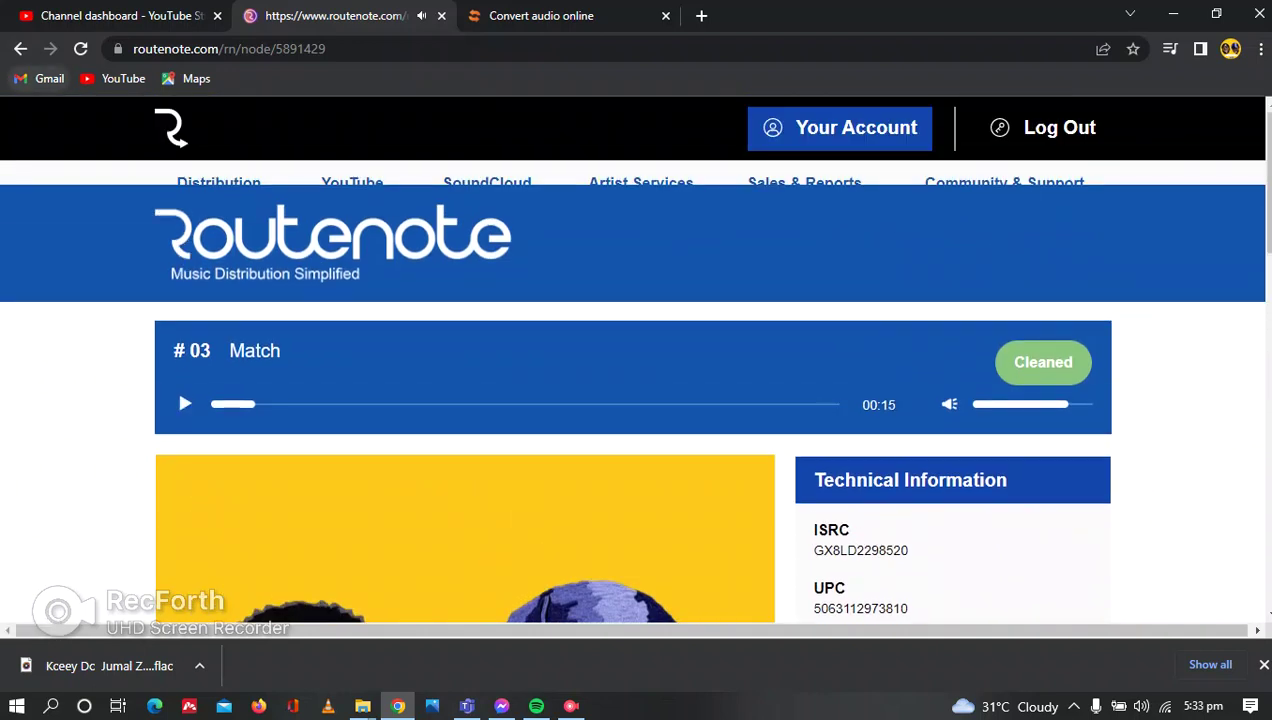
Leave the Match track details and go back to the FRIENDS release page
{"action": "scroll", "coordinate": [632, 380], "scroll_direction": "down", "scroll_amount": 1}
{"action": "scroll", "coordinate": [632, 380], "scroll_direction": "down", "scroll_amount": 20}
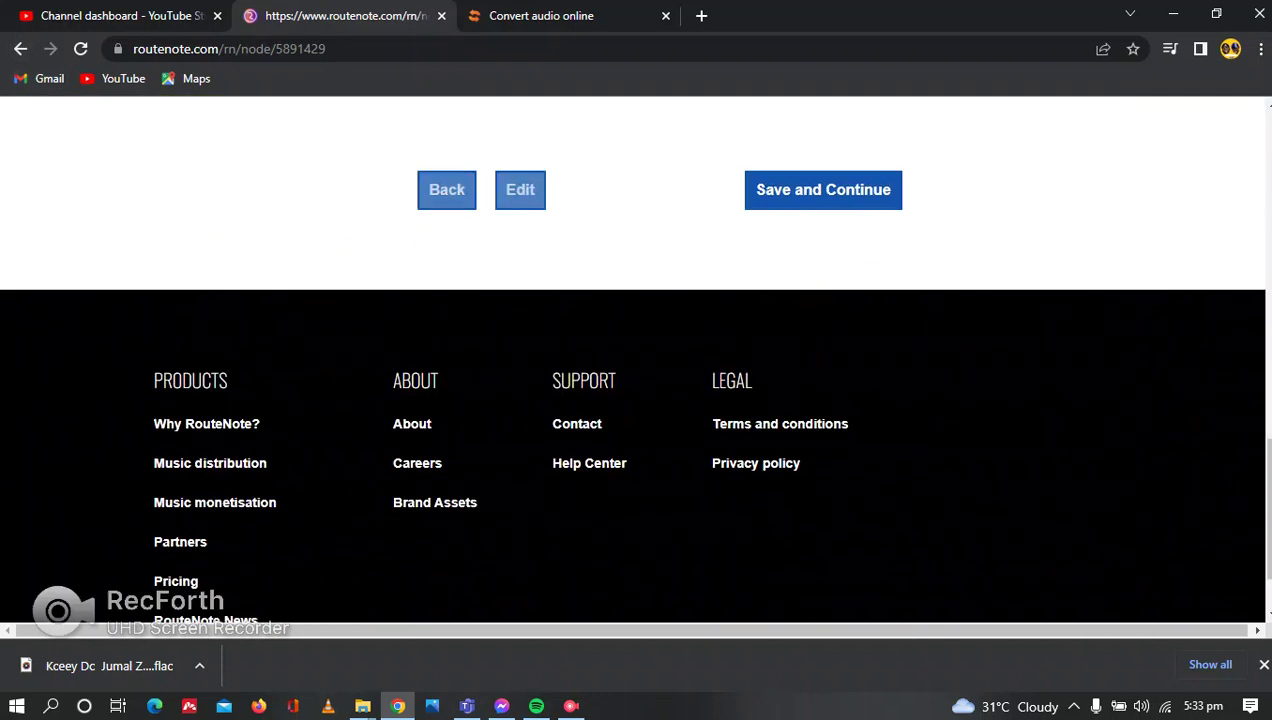
{"action": "left_click", "coordinate": [446, 189]}
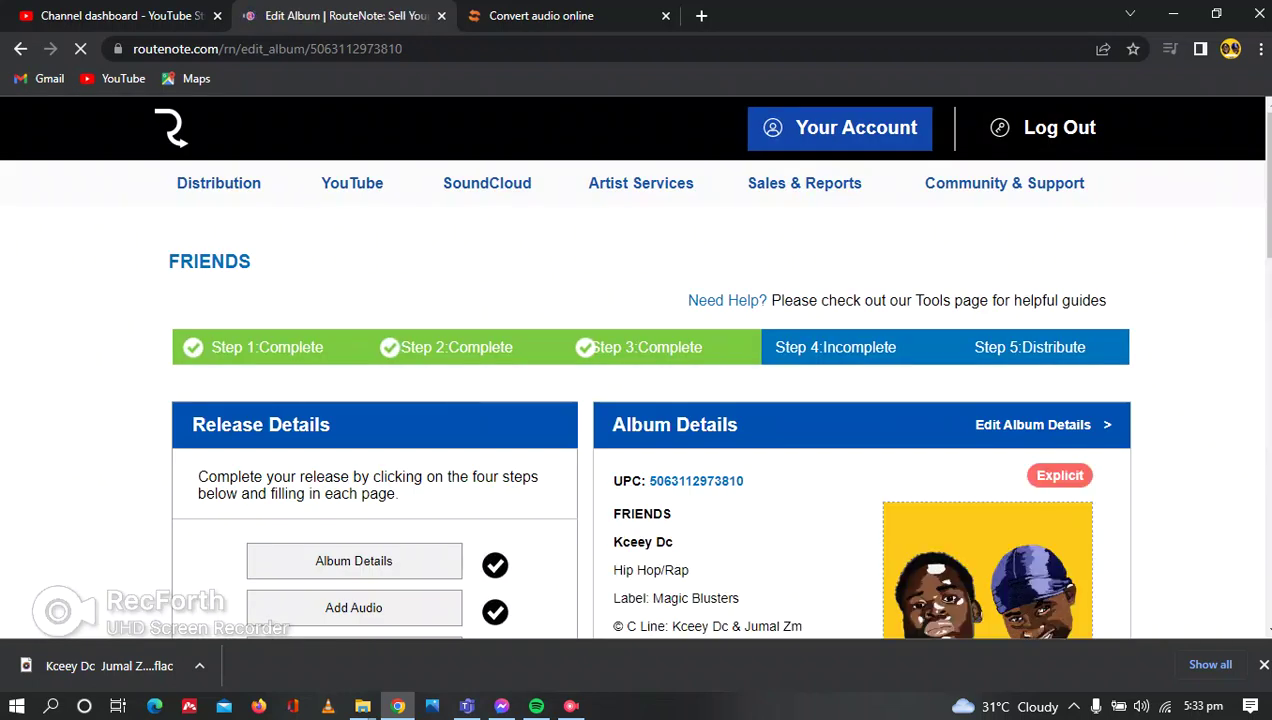
Open the release's album details and review the title, artists, genres, copyright, label and original release date
{"action": "scroll", "coordinate": [632, 380], "scroll_direction": "down", "scroll_amount": 2}
{"action": "left_click", "coordinate": [354, 373]}
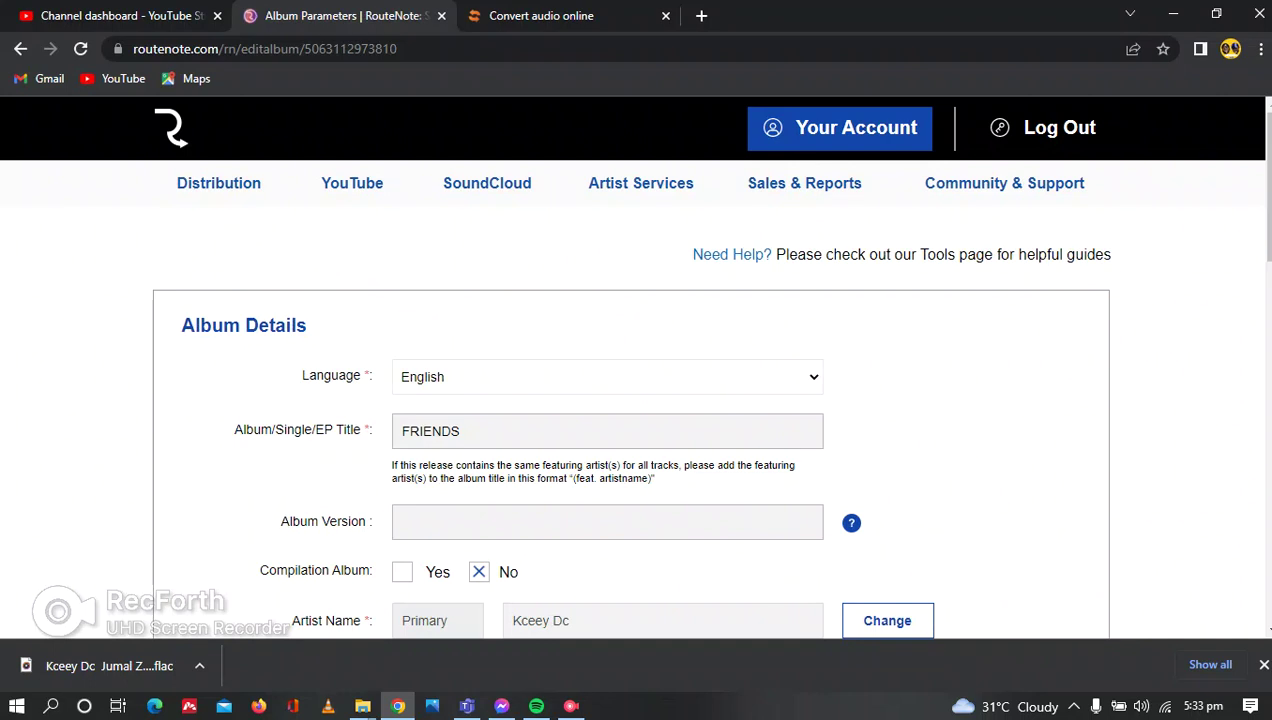
{"action": "scroll", "coordinate": [636, 365], "scroll_direction": "down", "scroll_amount": 1}
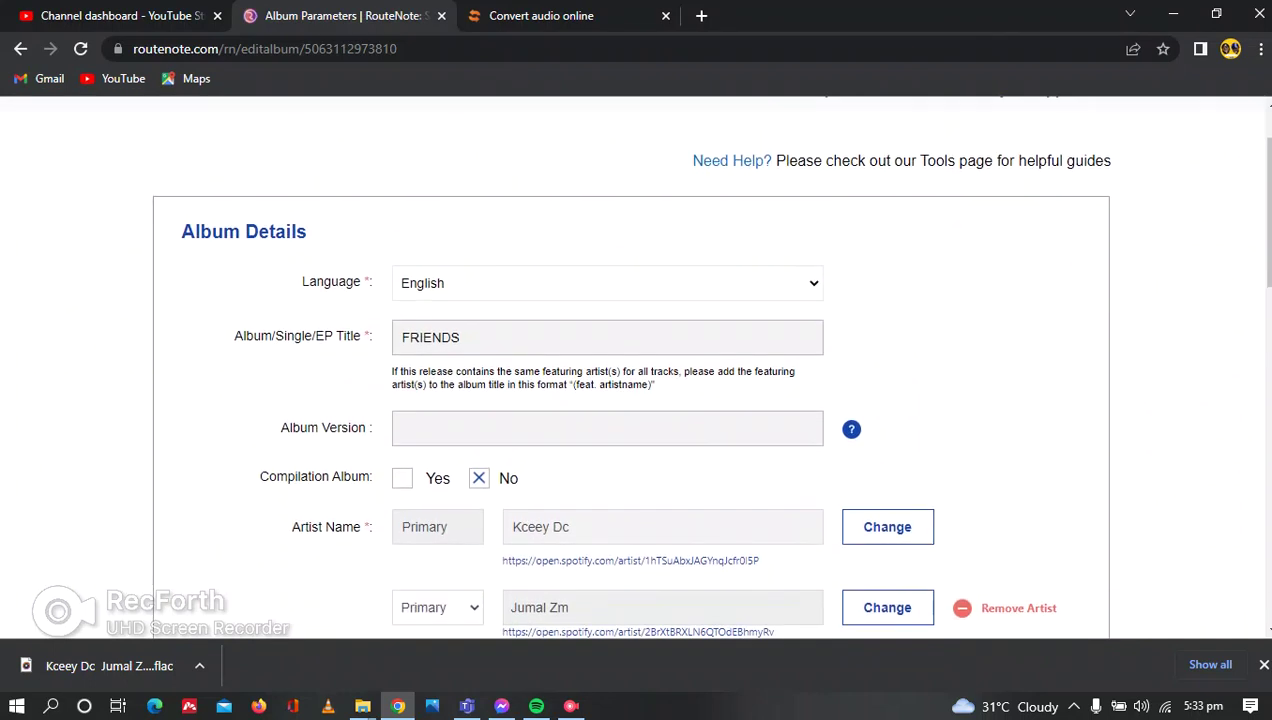
{"action": "scroll", "coordinate": [636, 365], "scroll_direction": "down", "scroll_amount": 1}
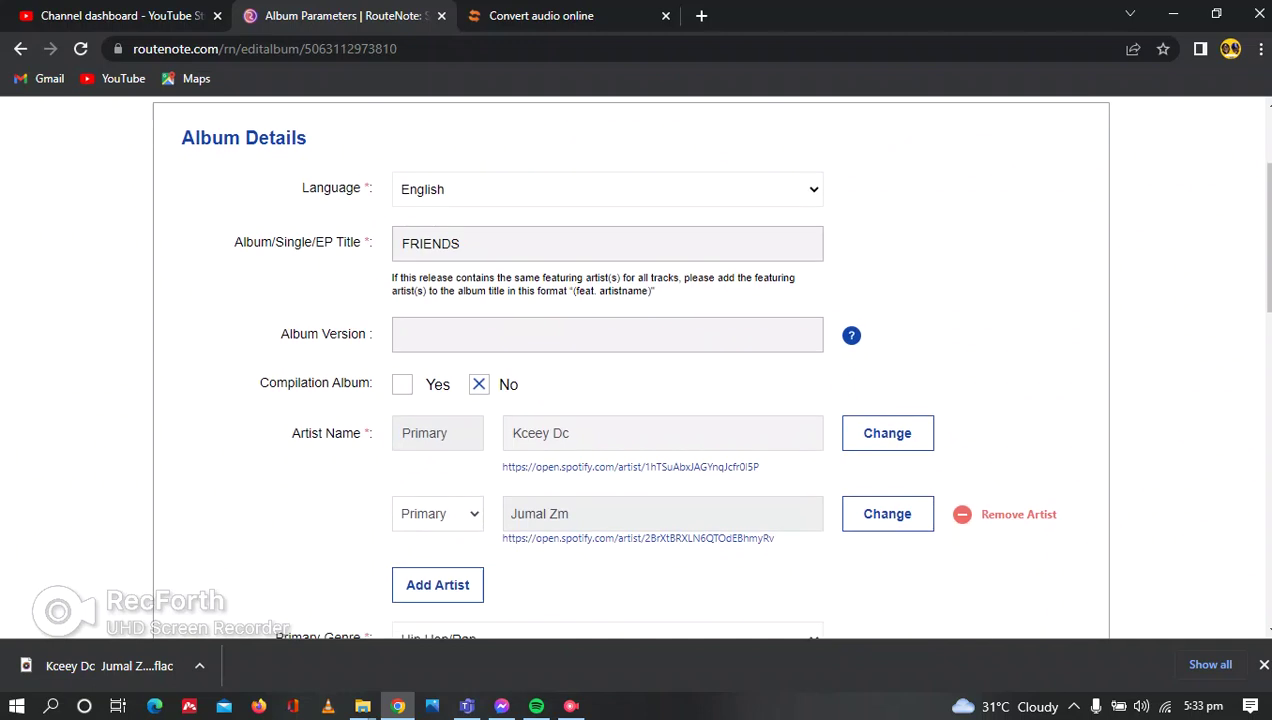
{"action": "scroll", "coordinate": [636, 365], "scroll_direction": "down", "scroll_amount": 1}
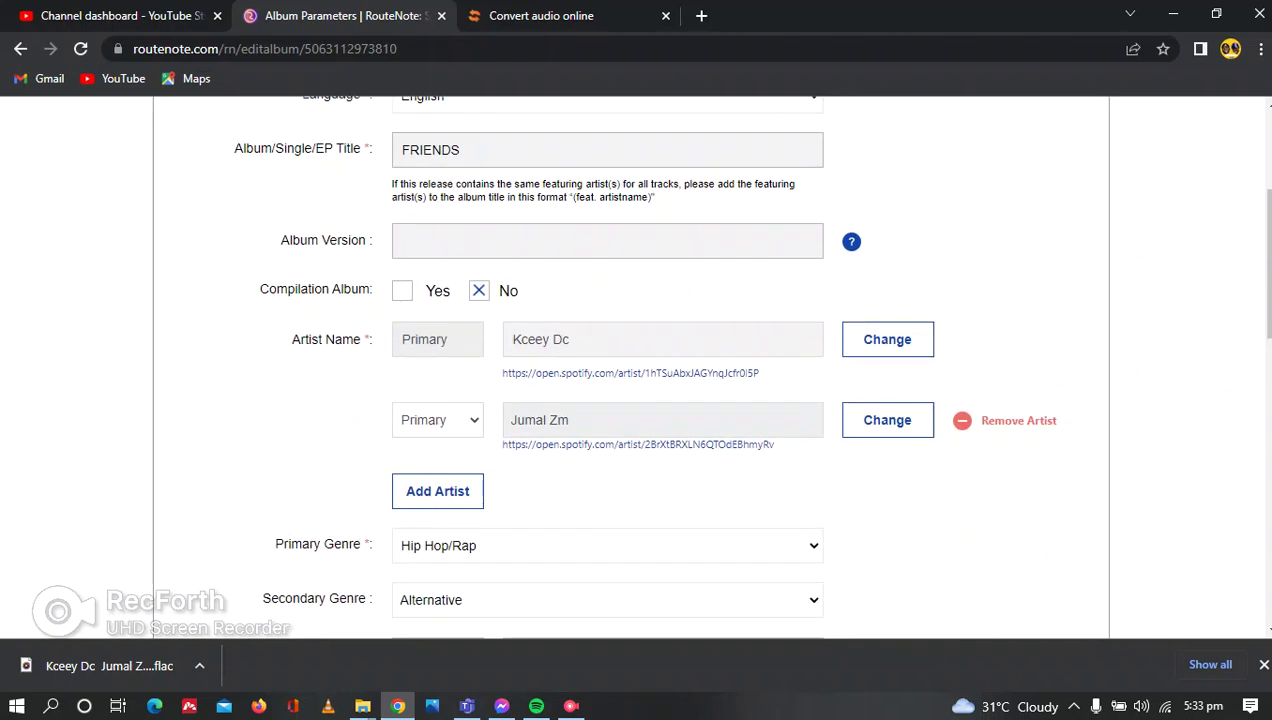
{"action": "scroll", "coordinate": [636, 365], "scroll_direction": "down", "scroll_amount": 2}
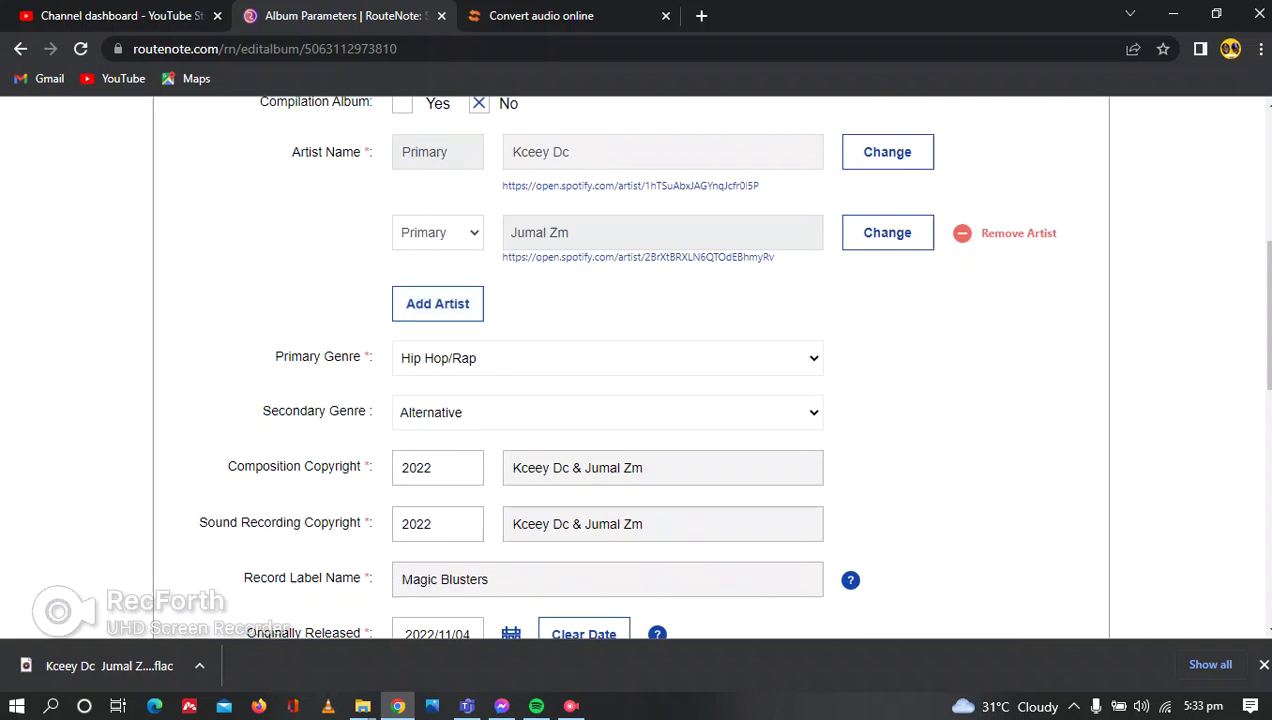
{"action": "scroll", "coordinate": [636, 365], "scroll_direction": "down", "scroll_amount": 1}
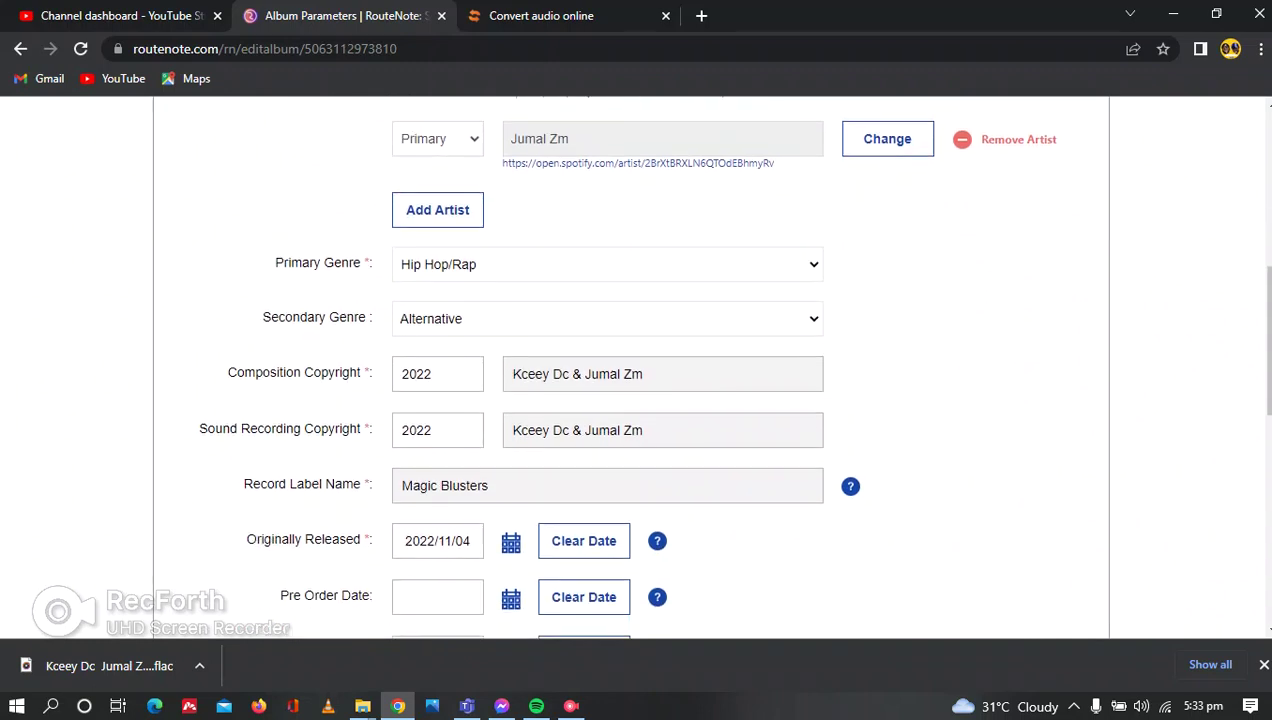
Look through the available secondary genres for the album and choose Alternative
{"action": "left_click", "coordinate": [607, 318]}
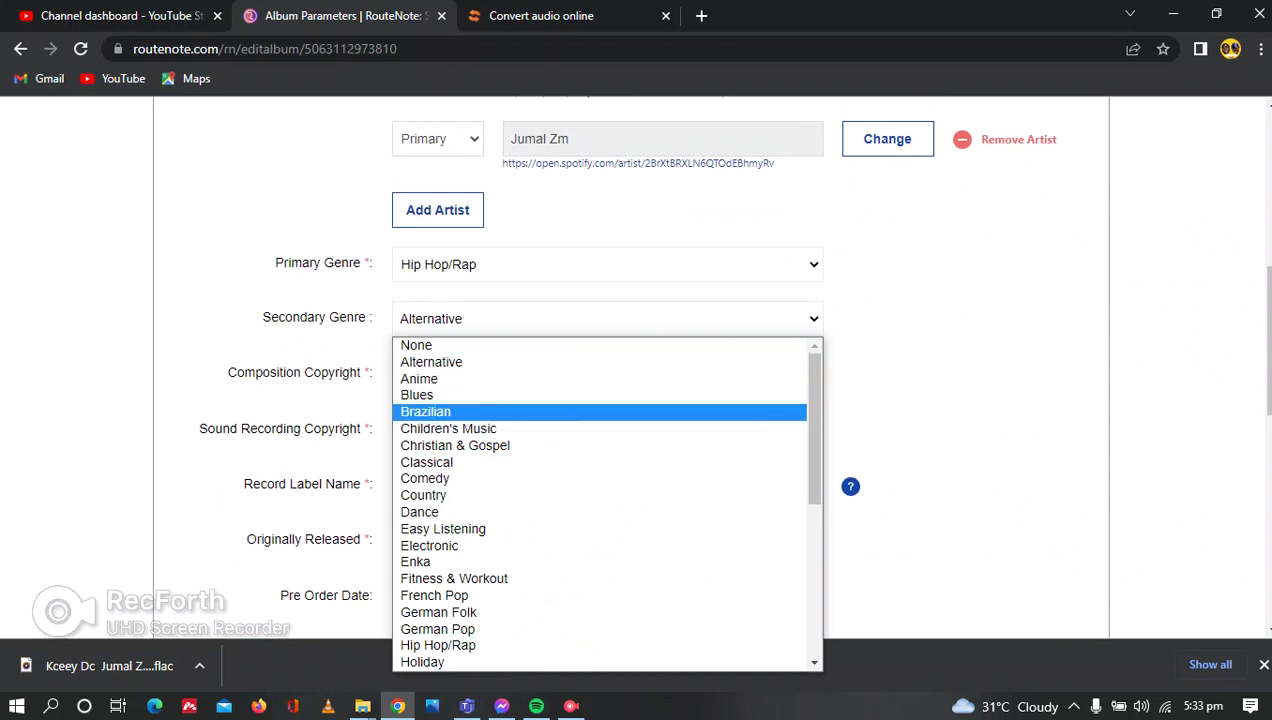
{"action": "scroll", "coordinate": [607, 500], "scroll_direction": "down", "scroll_amount": 2}
{"action": "scroll", "coordinate": [600, 455], "scroll_direction": "down", "scroll_amount": 3}
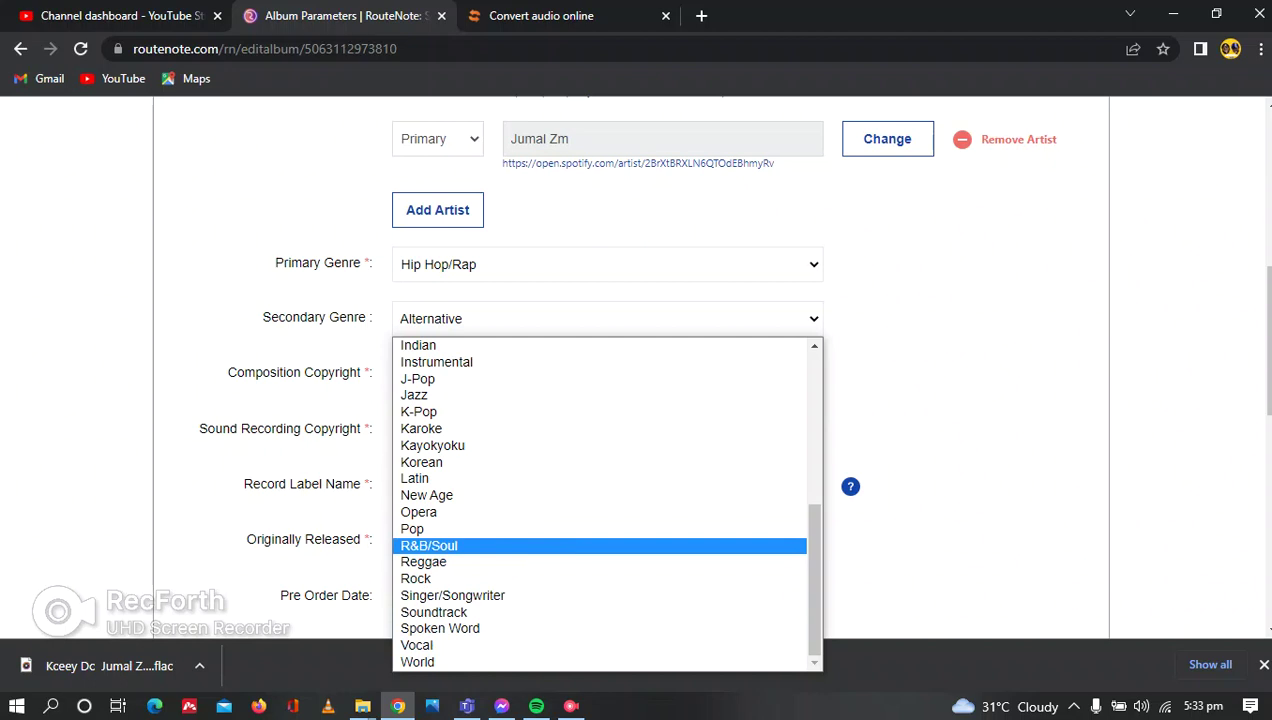
{"action": "scroll", "coordinate": [600, 480], "scroll_direction": "up", "scroll_amount": 4}
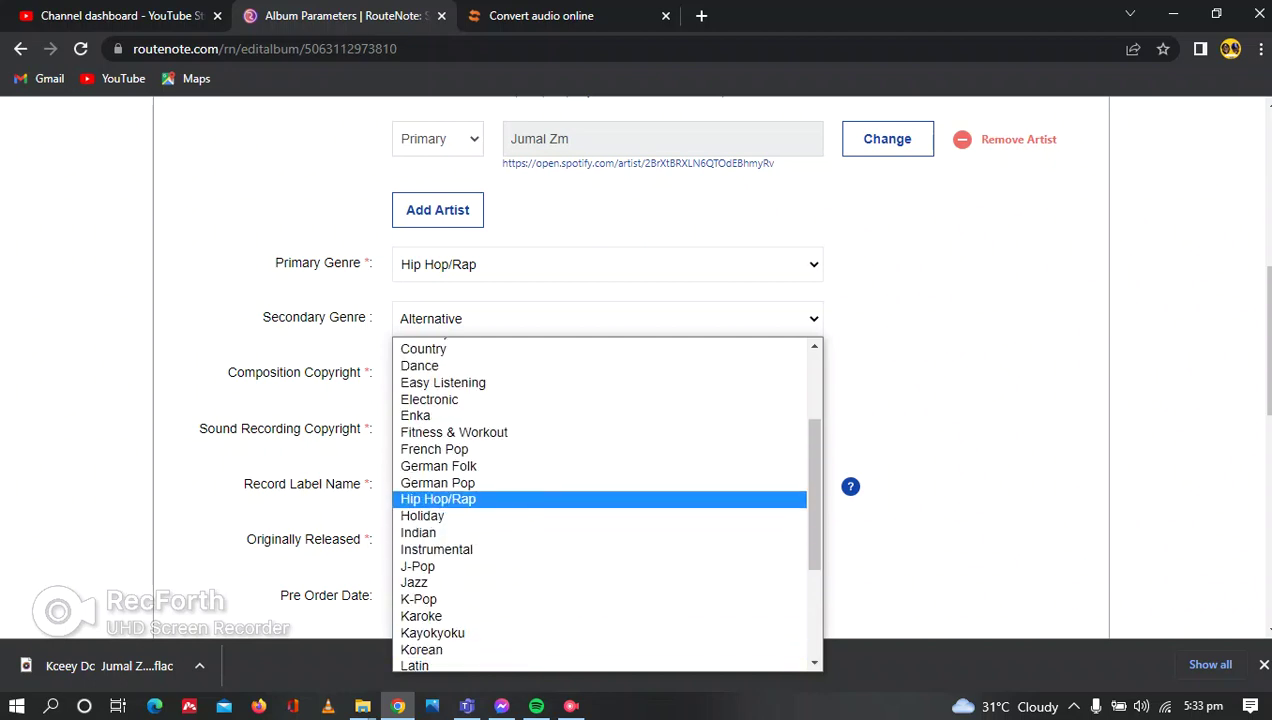
{"action": "scroll", "coordinate": [600, 483], "scroll_direction": "up", "scroll_amount": 3}
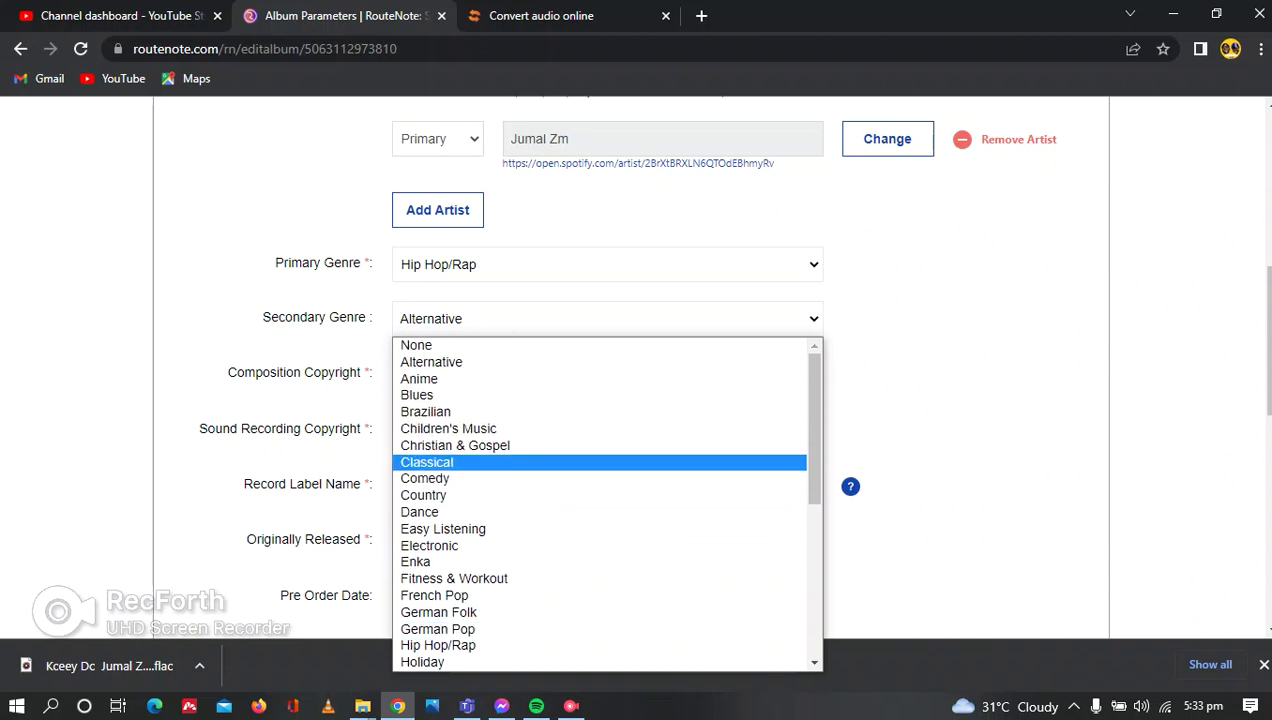
{"action": "left_click", "coordinate": [431, 362]}
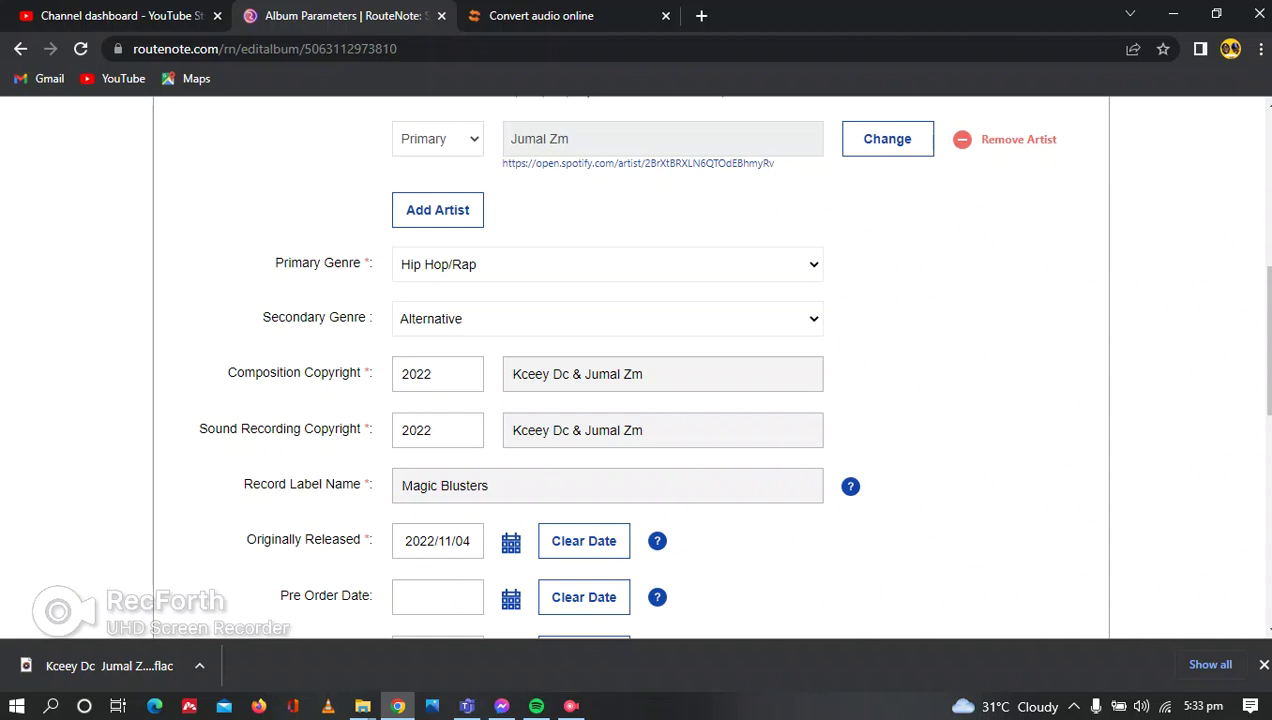
Set the album's originally released date to 2023/01/06
{"action": "scroll", "coordinate": [636, 366], "scroll_direction": "down", "scroll_amount": 1}
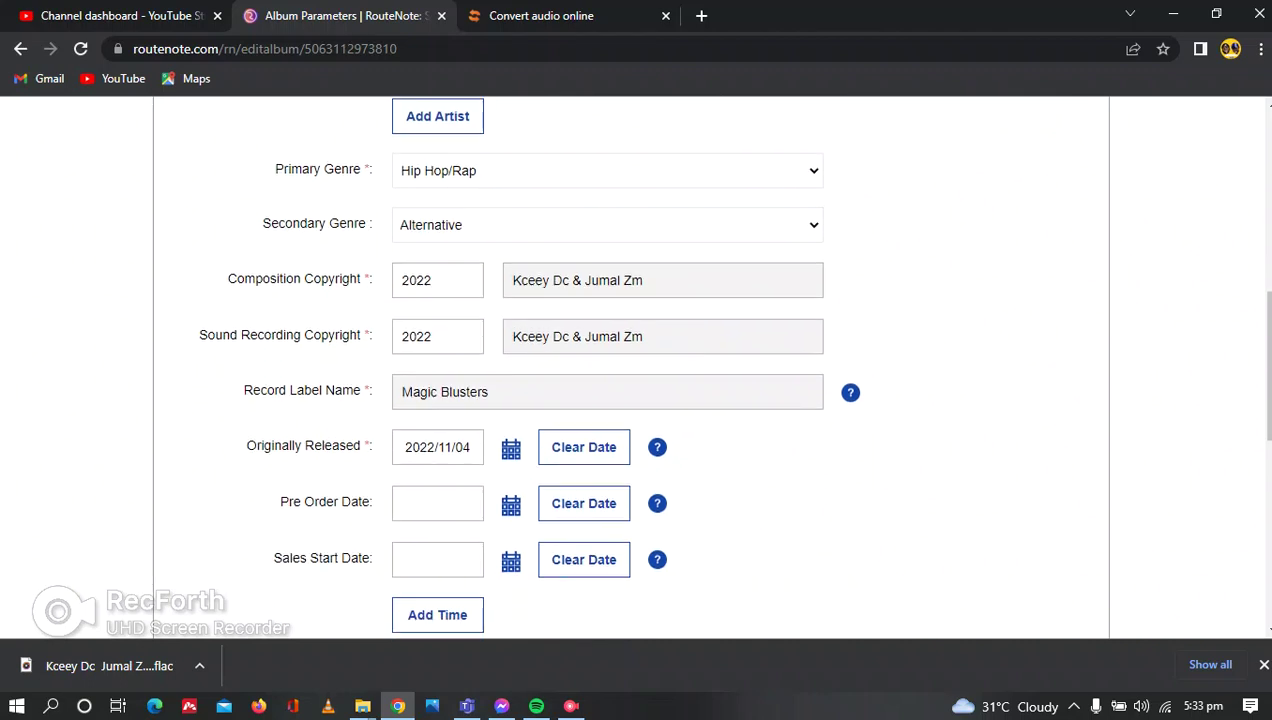
{"action": "scroll", "coordinate": [584, 486], "scroll_direction": "down", "scroll_amount": 1}
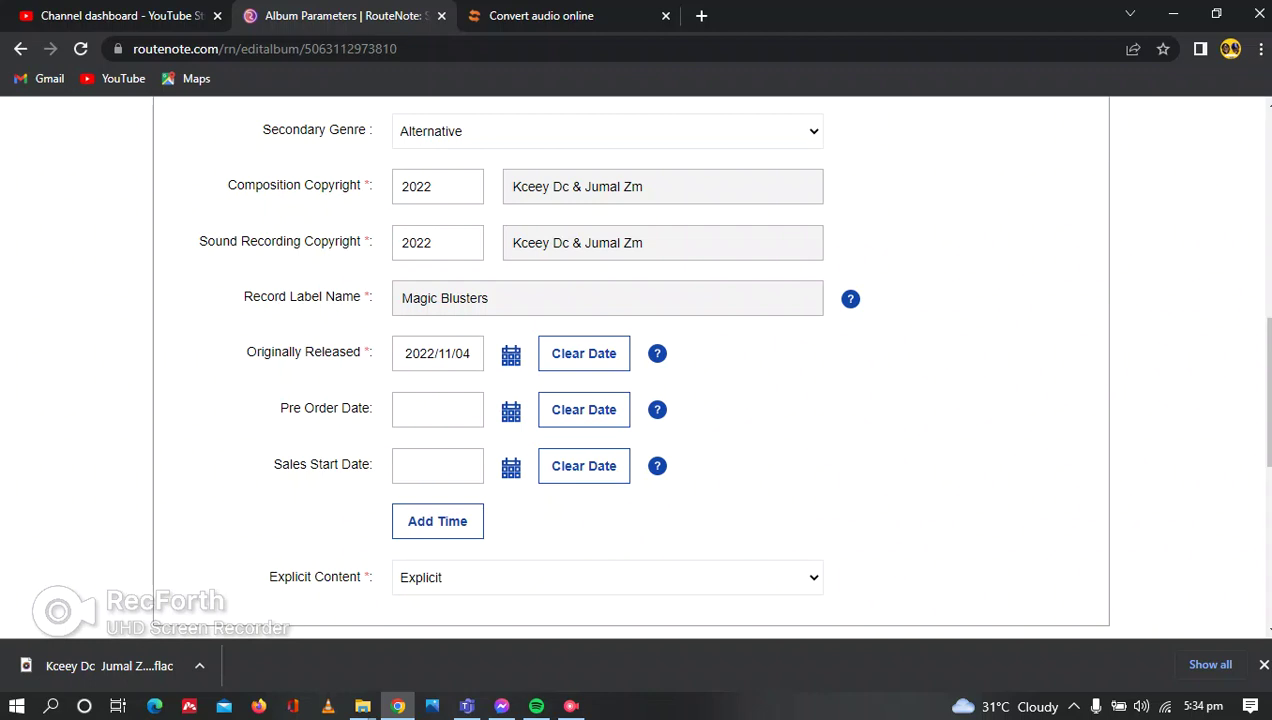
{"action": "left_click", "coordinate": [510, 355]}
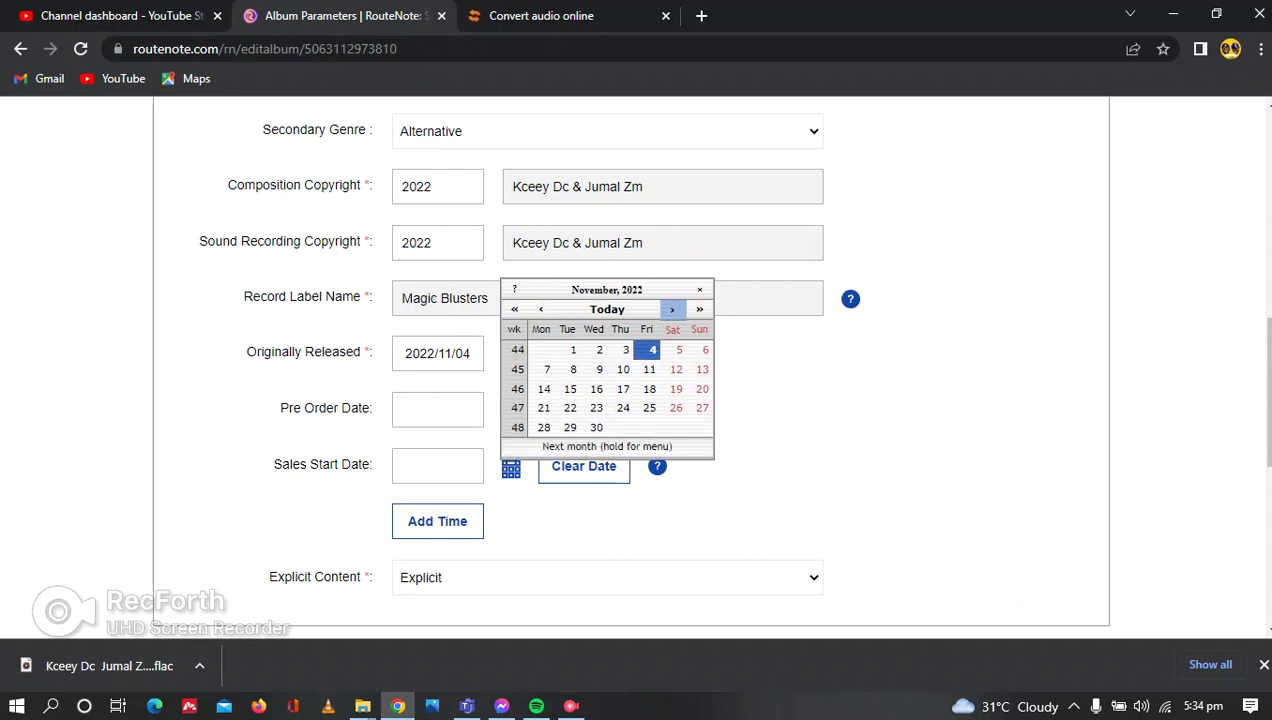
{"action": "left_click", "coordinate": [673, 309]}
{"action": "left_click", "coordinate": [673, 309]}
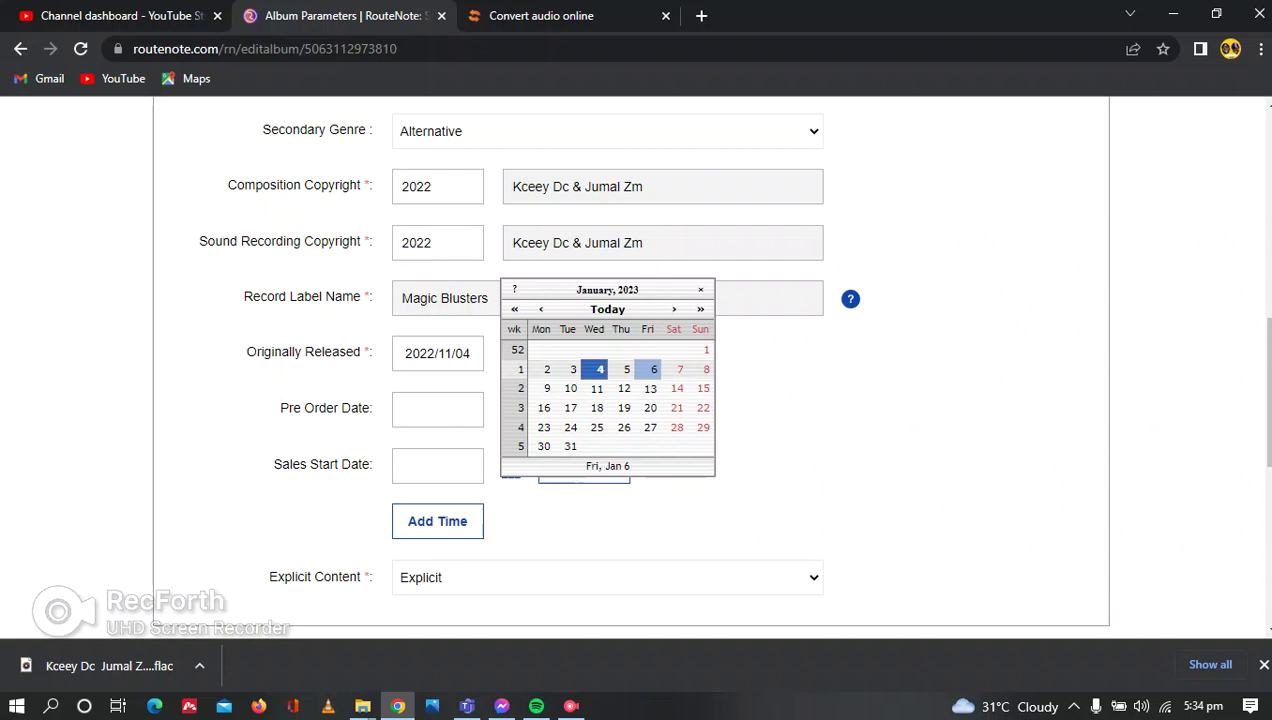
{"action": "left_click", "coordinate": [654, 369]}
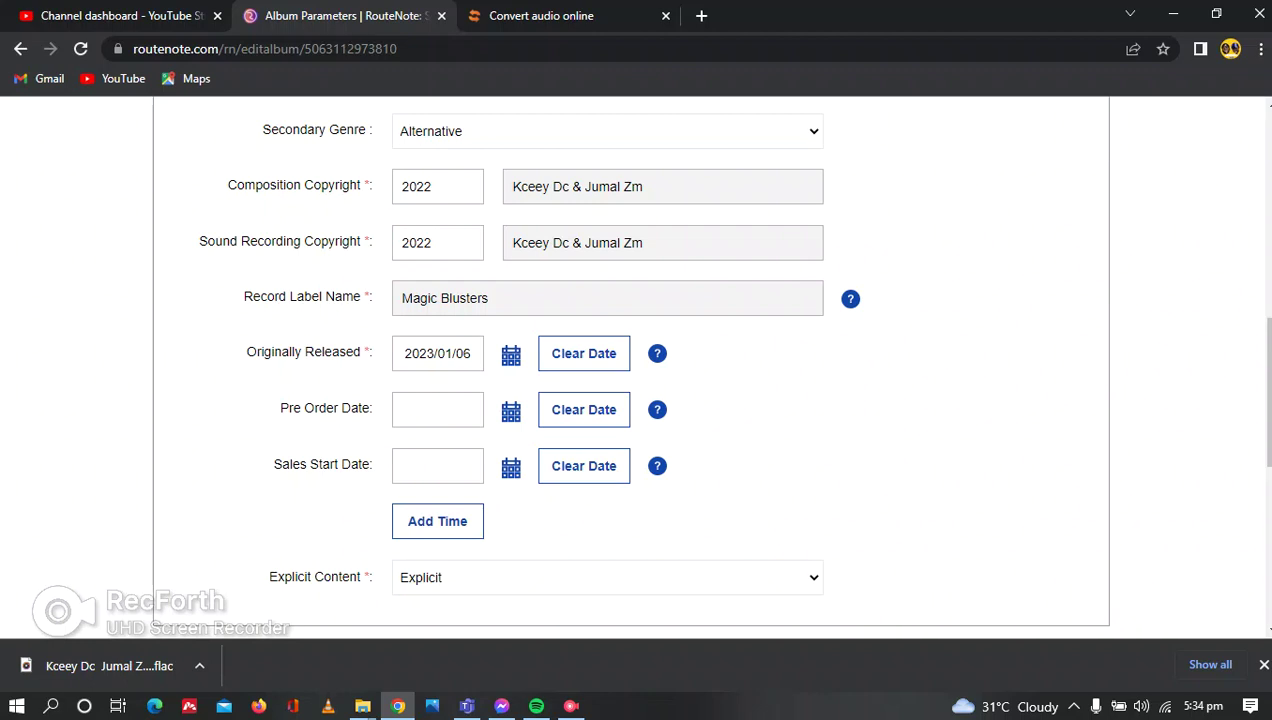
Set the album's pre-order date to 2023/01/06
{"action": "left_click", "coordinate": [511, 467]}
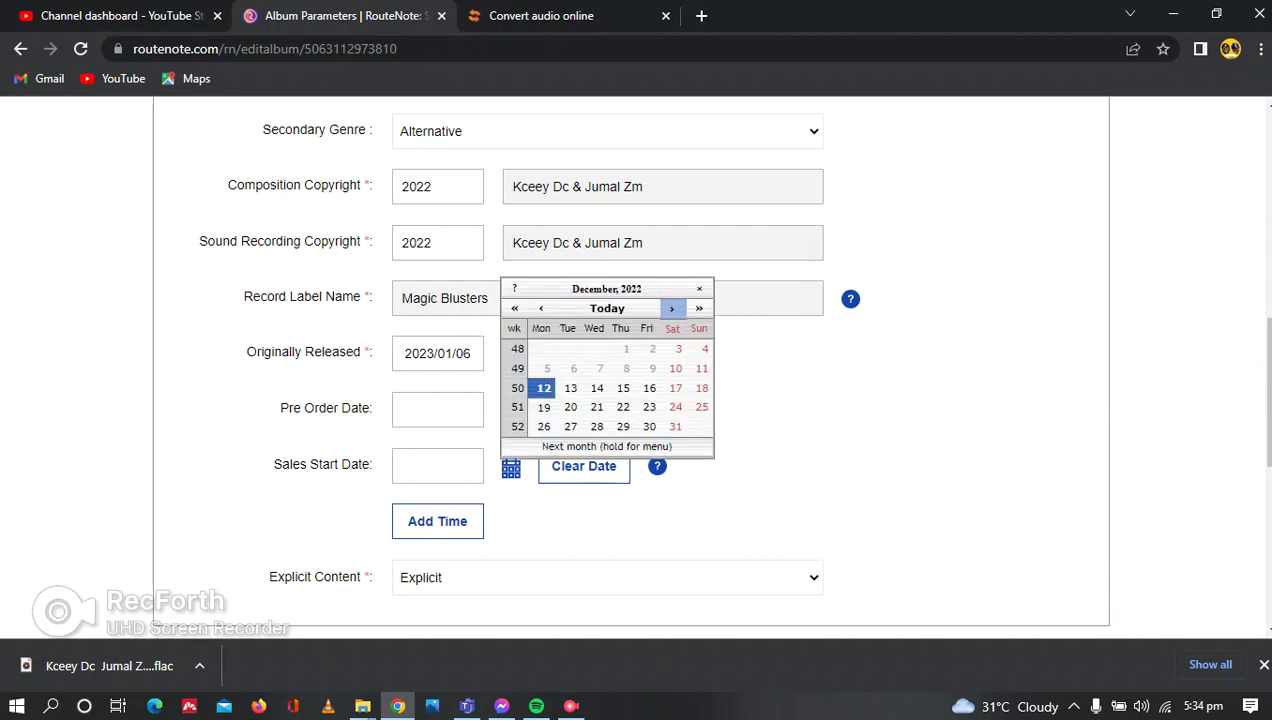
{"action": "left_click", "coordinate": [672, 308]}
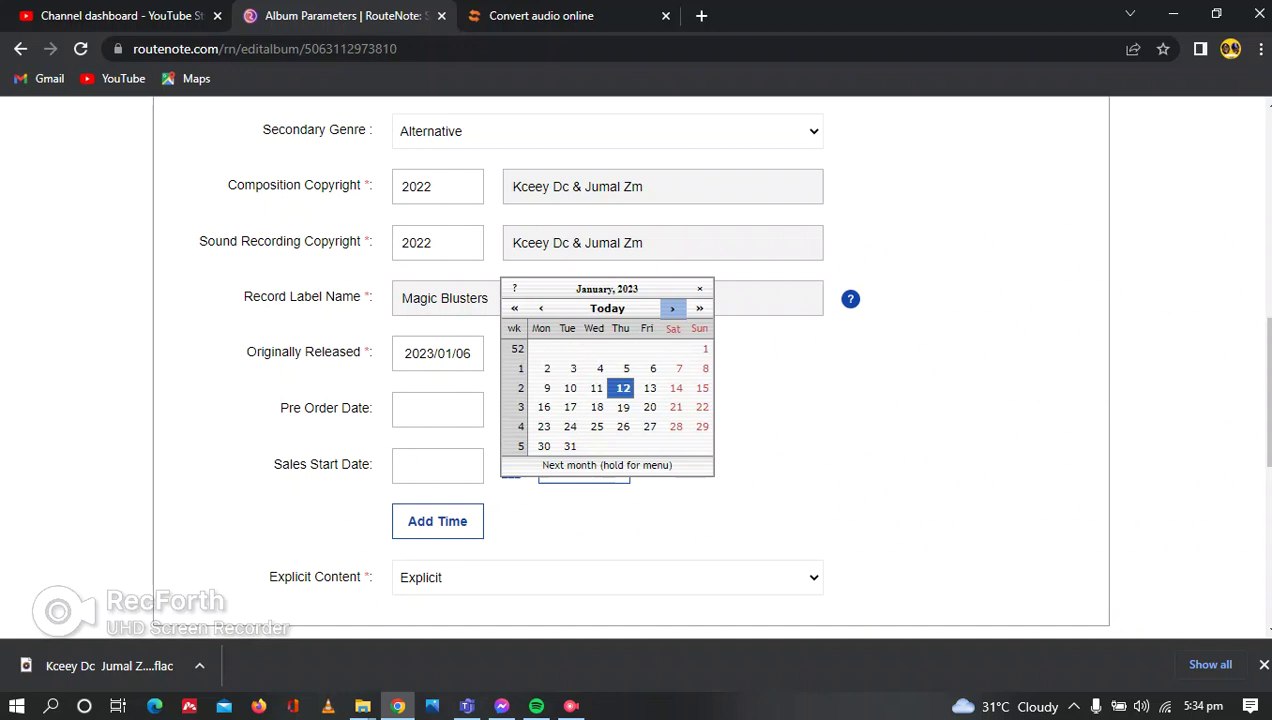
{"action": "left_click", "coordinate": [650, 368]}
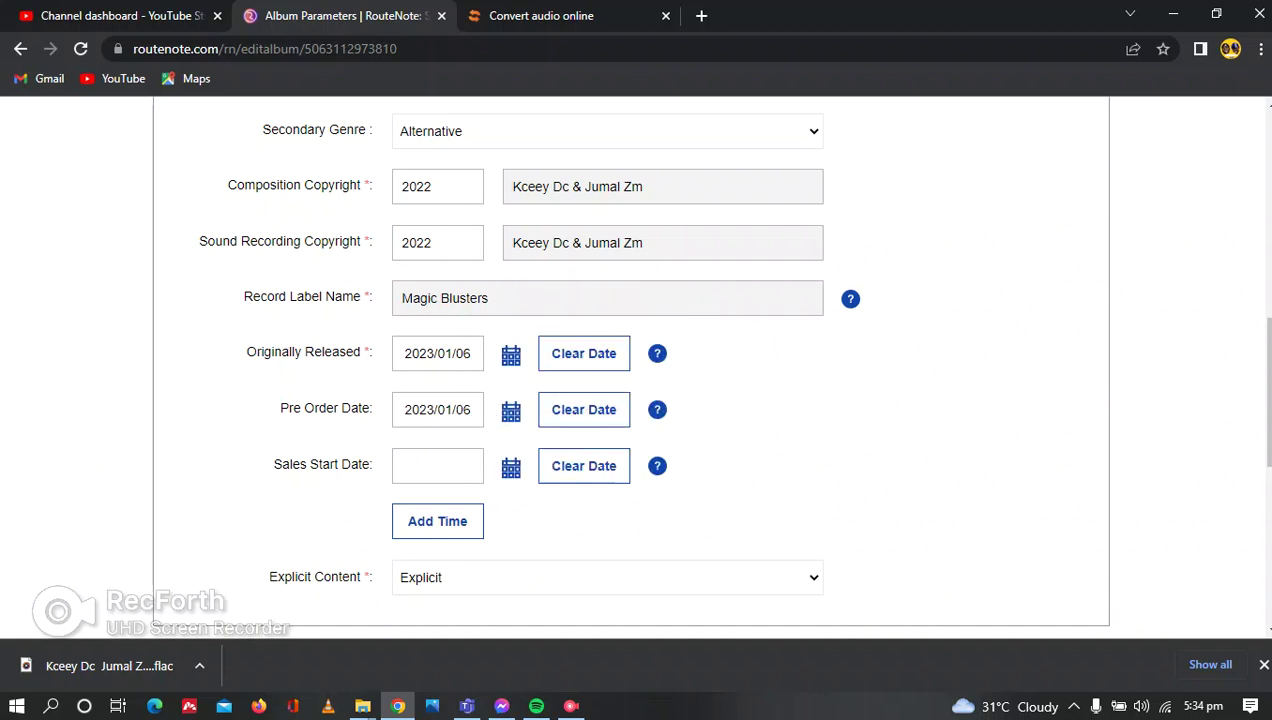
Set the album's sales start date to 2023/01/06
{"action": "left_click", "coordinate": [510, 467]}
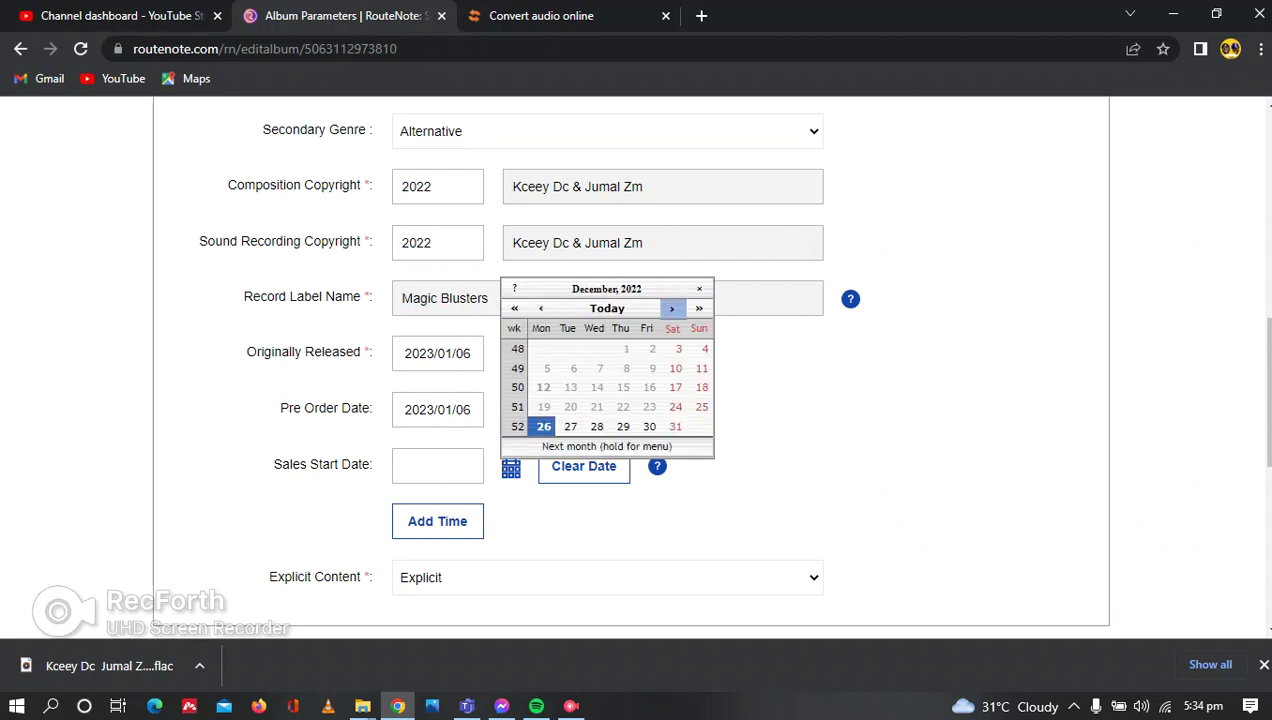
{"action": "left_click", "coordinate": [672, 308]}
{"action": "left_click", "coordinate": [672, 308]}
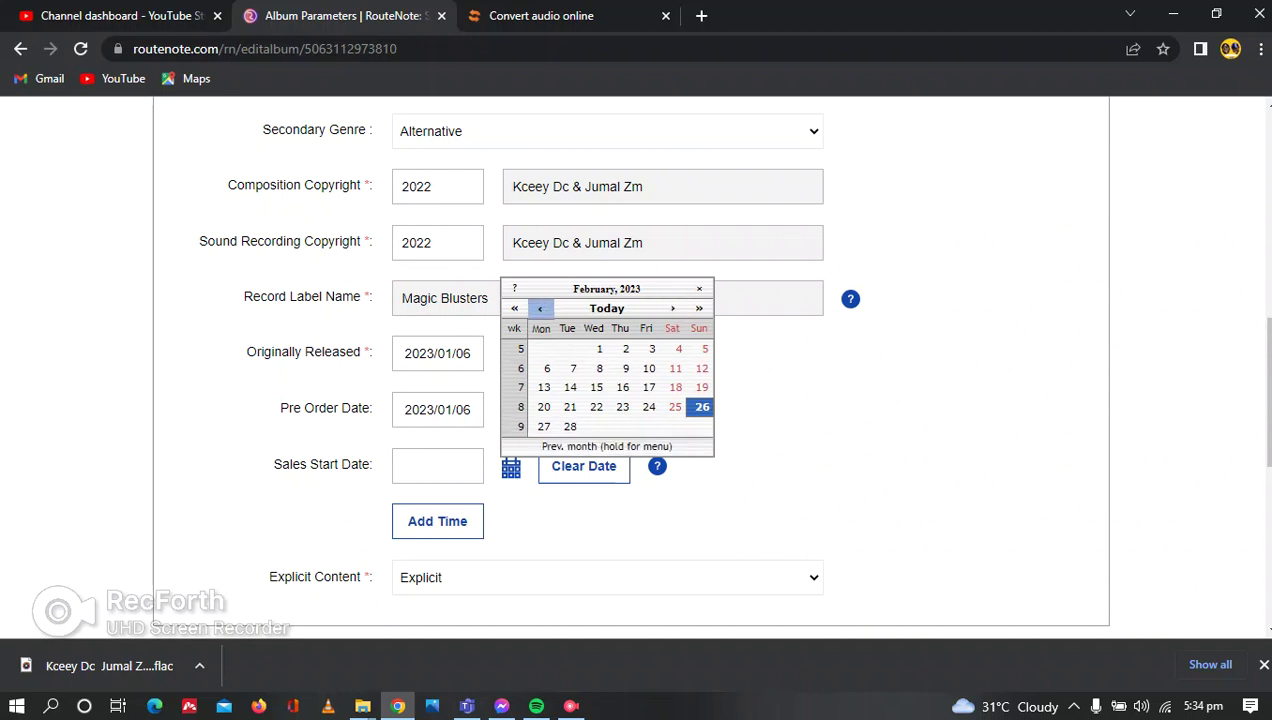
{"action": "left_click", "coordinate": [540, 308]}
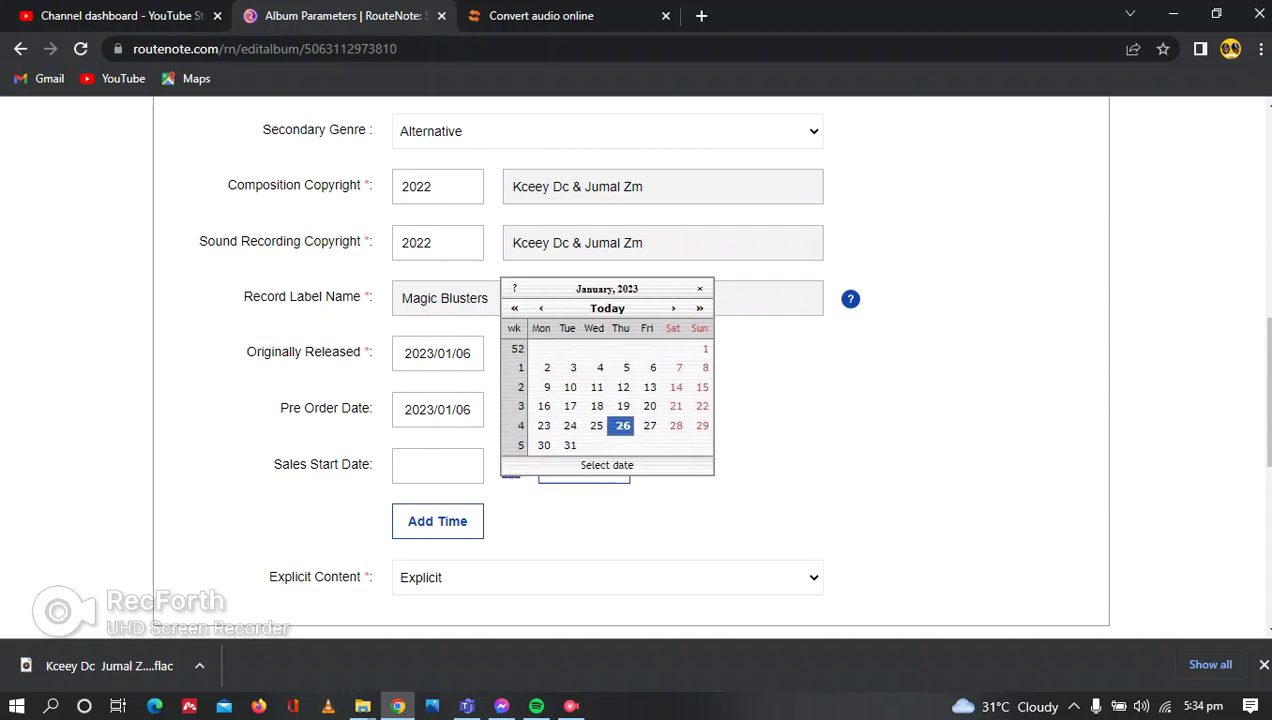
{"action": "left_click", "coordinate": [653, 368]}
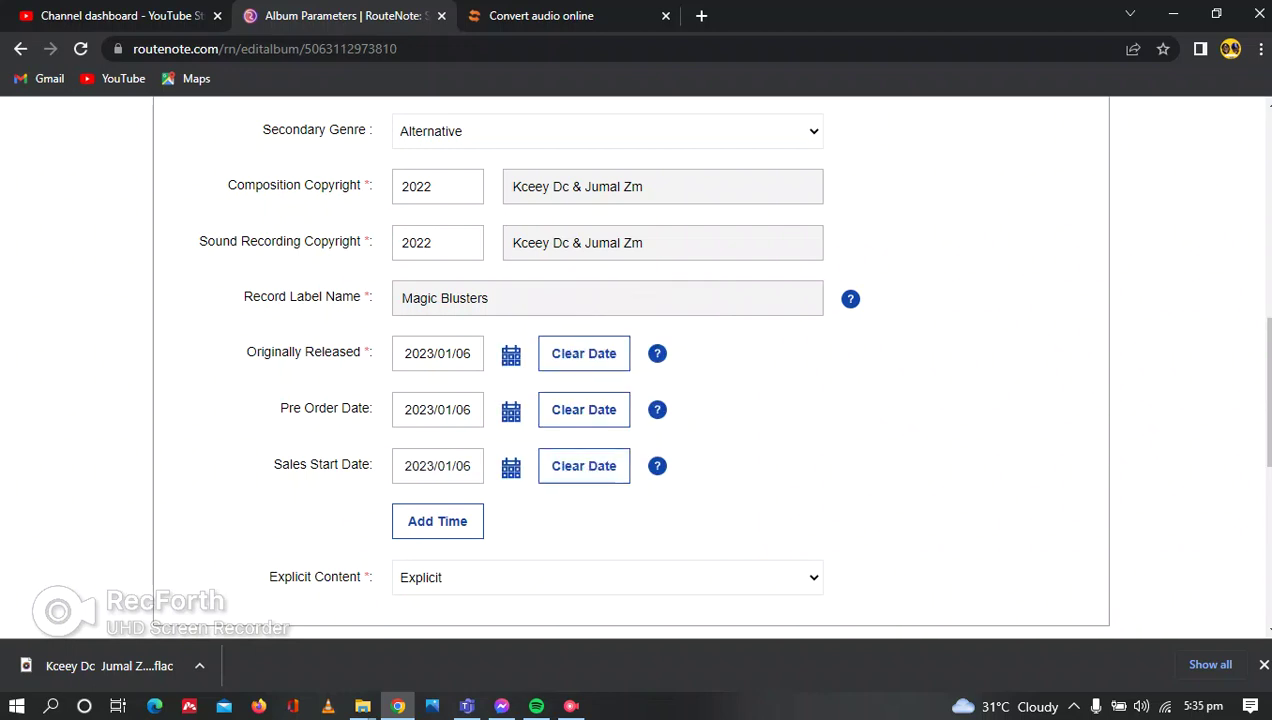
Add a release time of 08:00 AM to the sales start date
{"action": "left_click", "coordinate": [437, 521]}
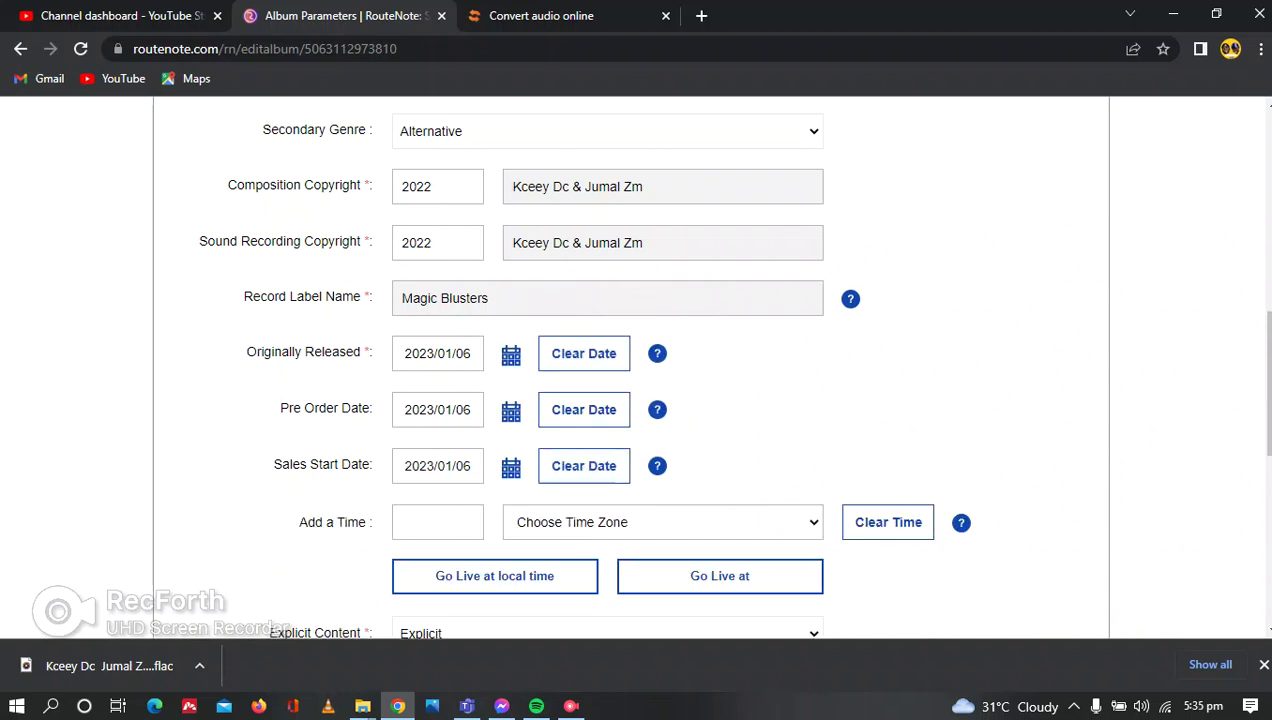
{"action": "left_click", "coordinate": [437, 522]}
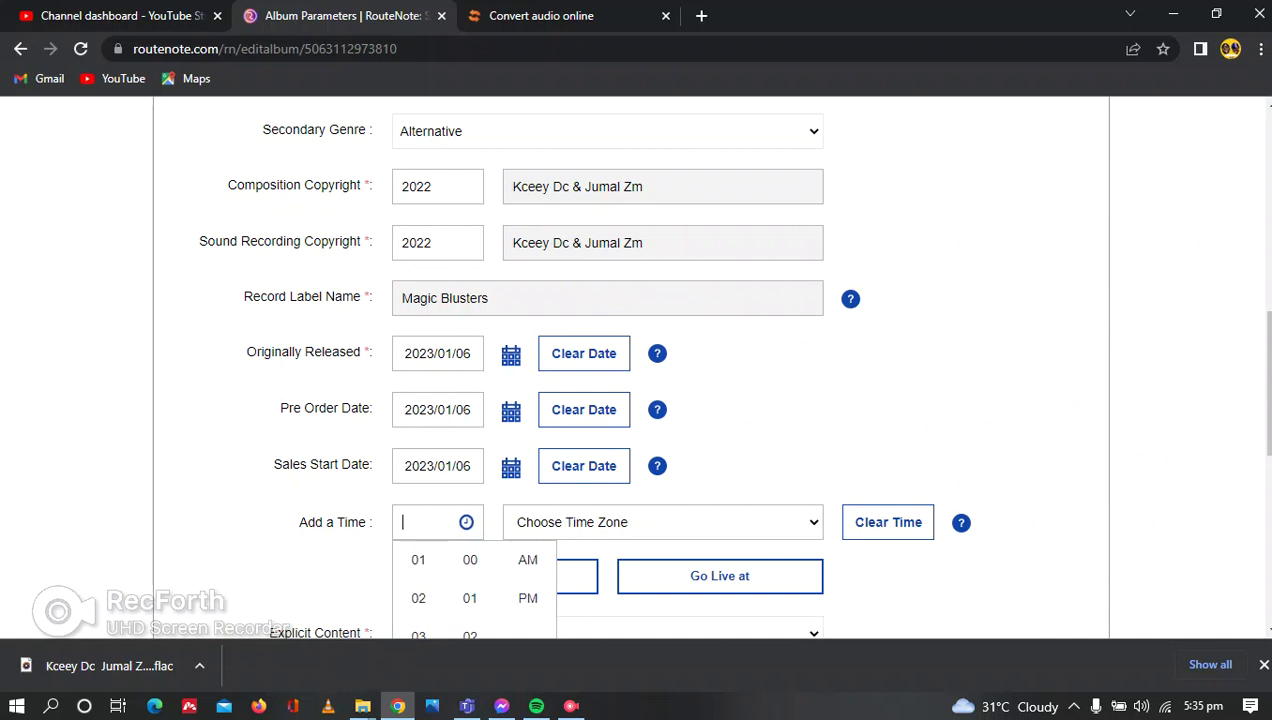
{"action": "scroll", "coordinate": [527, 556], "scroll_direction": "down", "scroll_amount": 1}
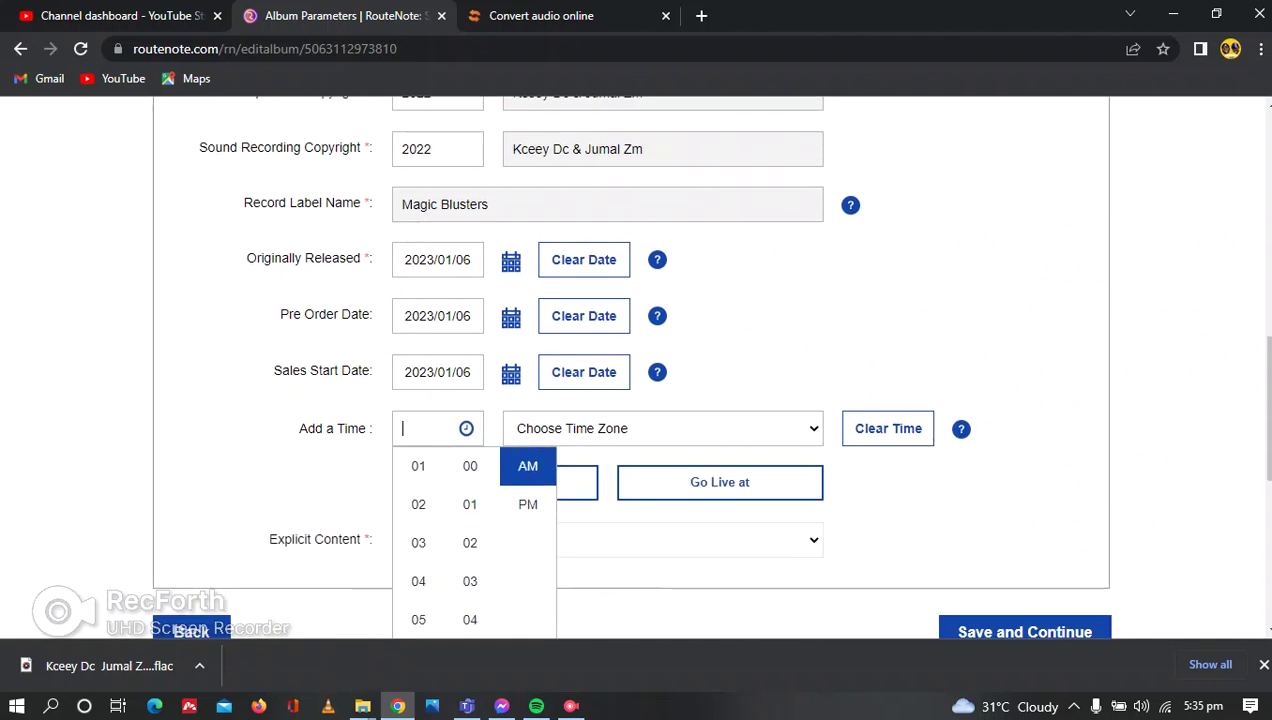
{"action": "left_click", "coordinate": [527, 466]}
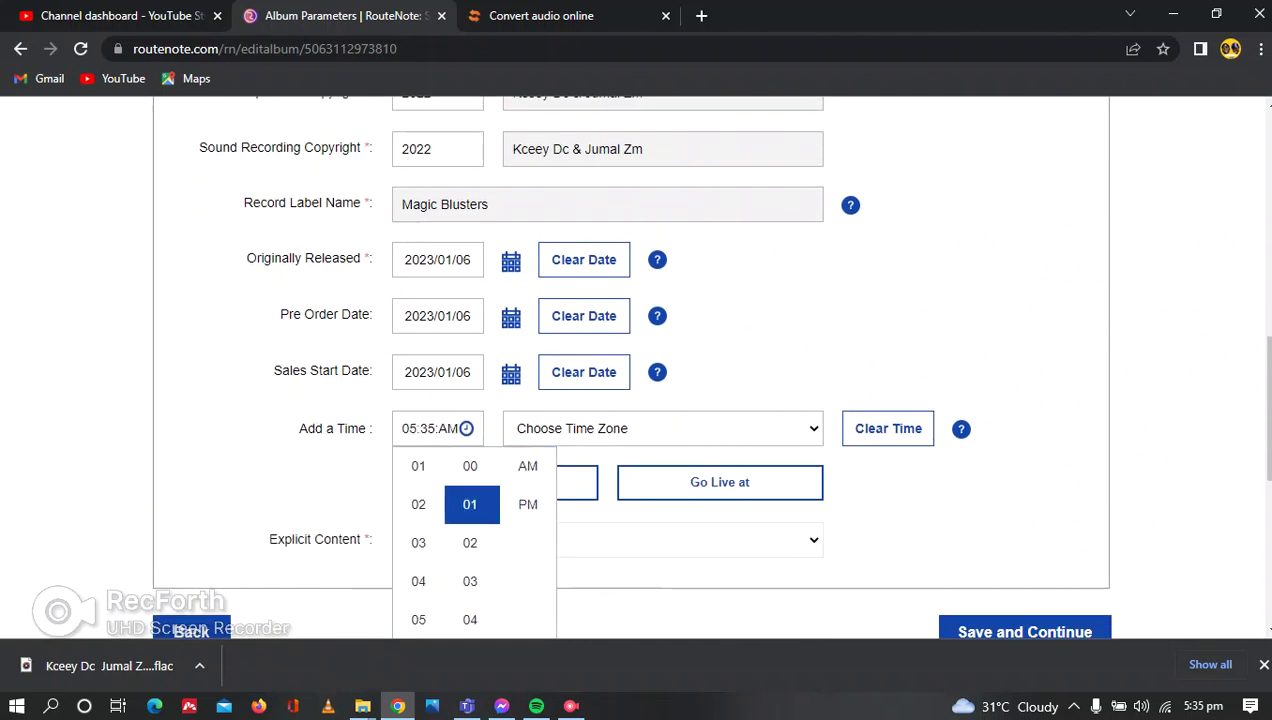
{"action": "left_click", "coordinate": [470, 466]}
{"action": "left_click", "coordinate": [470, 543]}
{"action": "scroll", "coordinate": [470, 581], "scroll_direction": "down", "scroll_amount": 1}
{"action": "scroll", "coordinate": [418, 581], "scroll_direction": "down", "scroll_amount": 1}
{"action": "scroll", "coordinate": [418, 564], "scroll_direction": "down", "scroll_amount": 1}
{"action": "left_click", "coordinate": [418, 547]}
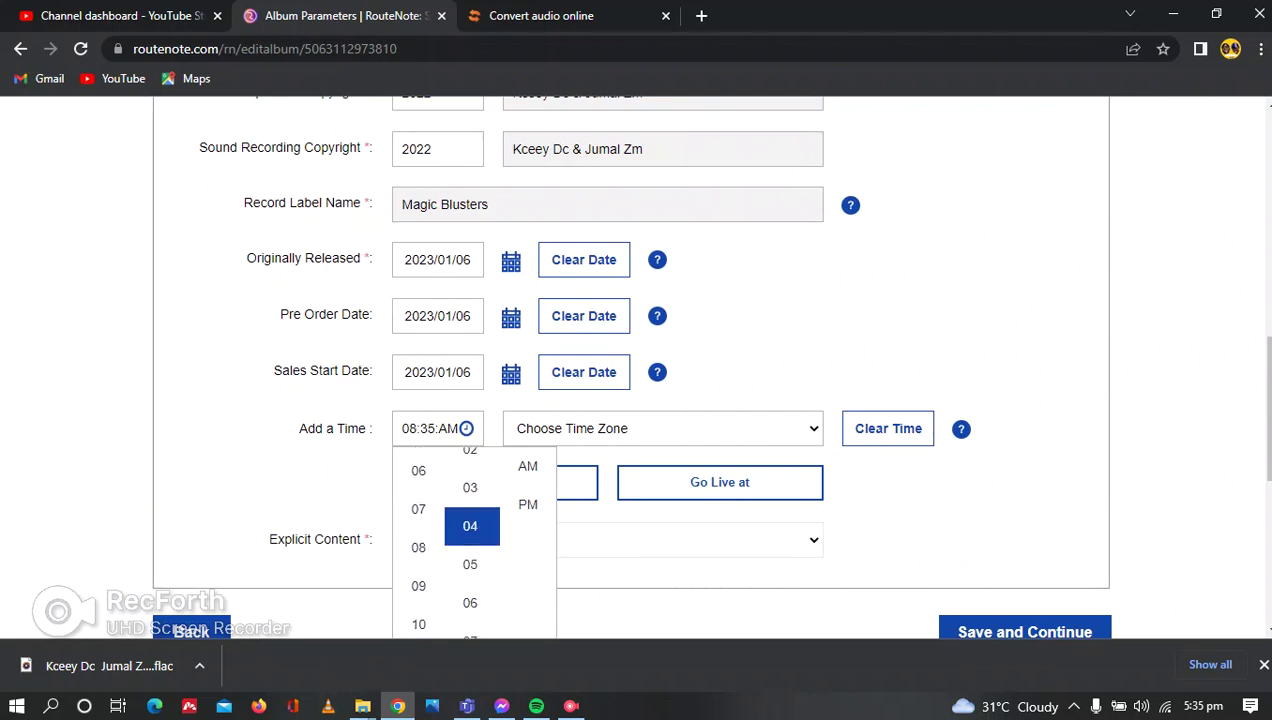
{"action": "scroll", "coordinate": [470, 545], "scroll_direction": "up", "scroll_amount": 2}
{"action": "left_click", "coordinate": [470, 466]}
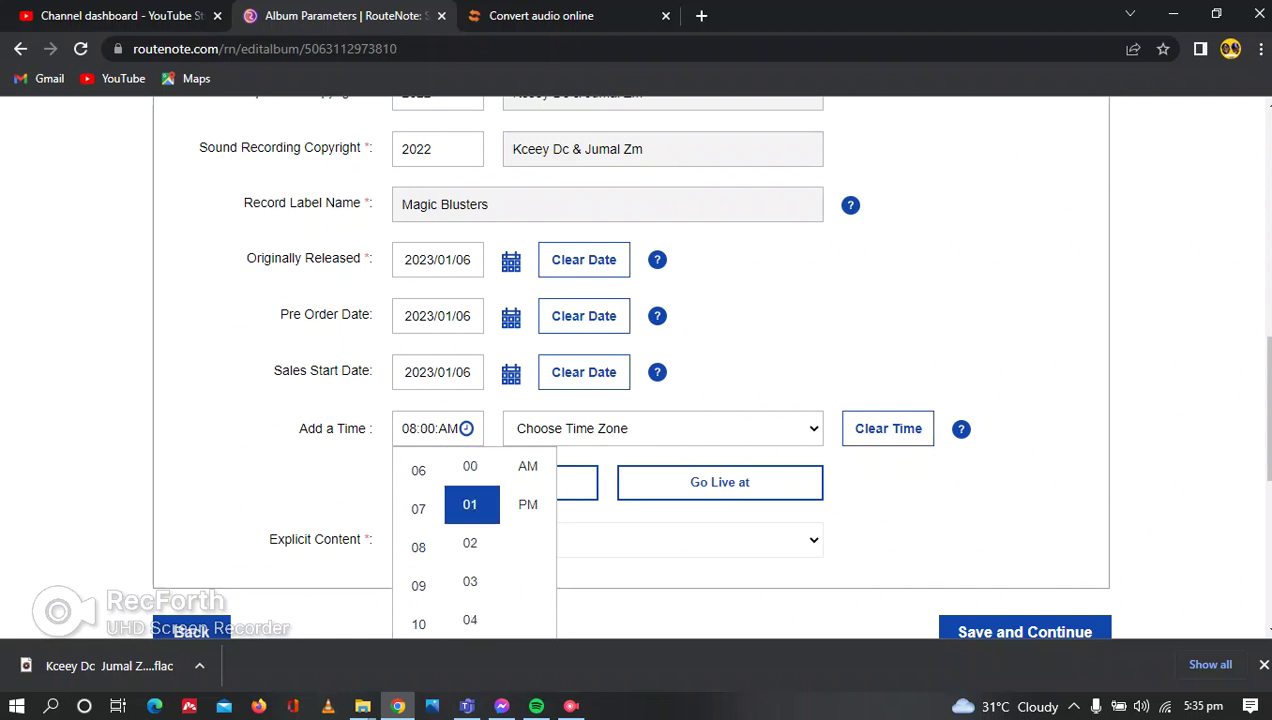
{"action": "key", "text": "Return"}
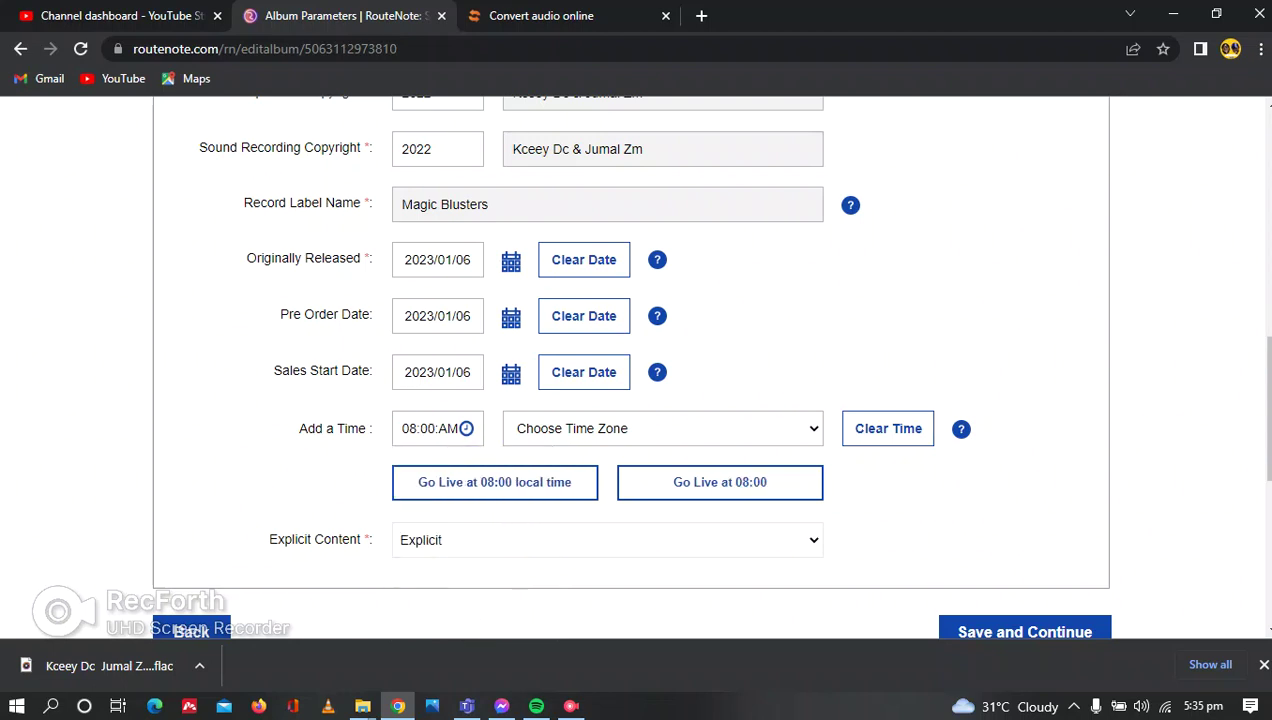
Examine the go-live options and the available time zones for the release time, leaving the time zone unselected
{"action": "left_click", "coordinate": [495, 482]}
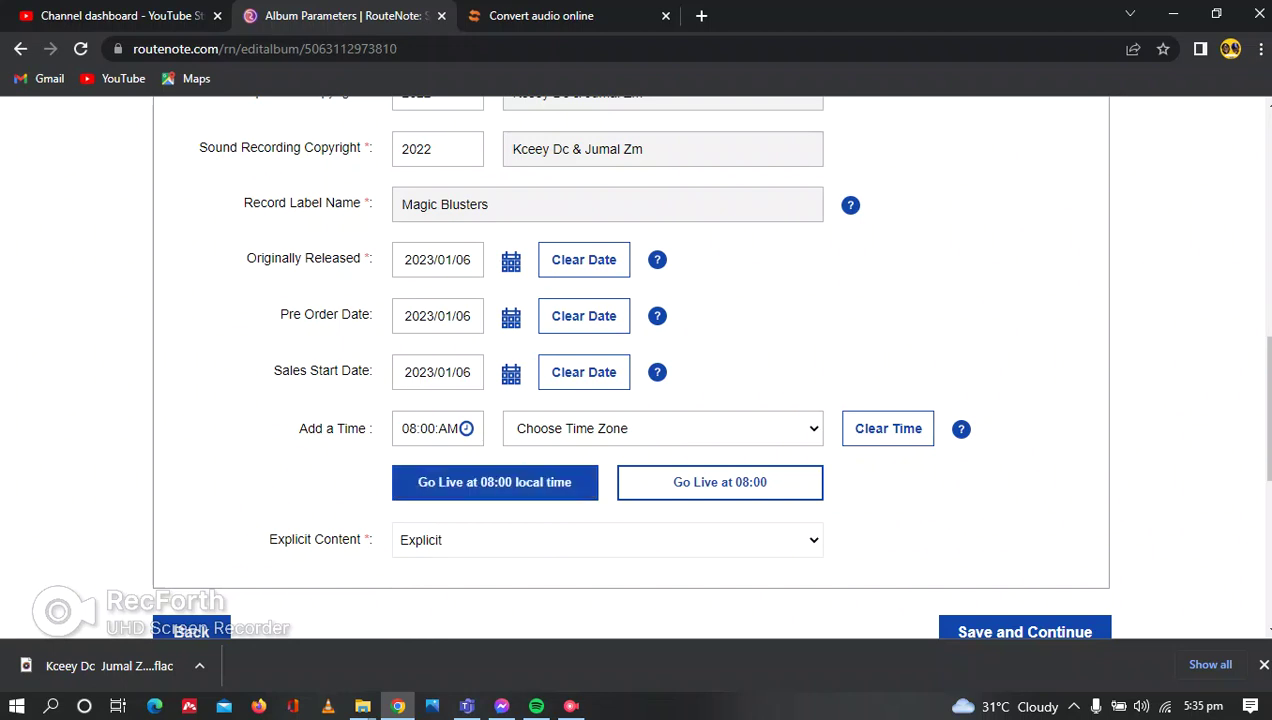
{"action": "left_click", "coordinate": [719, 482]}
{"action": "left_click", "coordinate": [660, 428]}
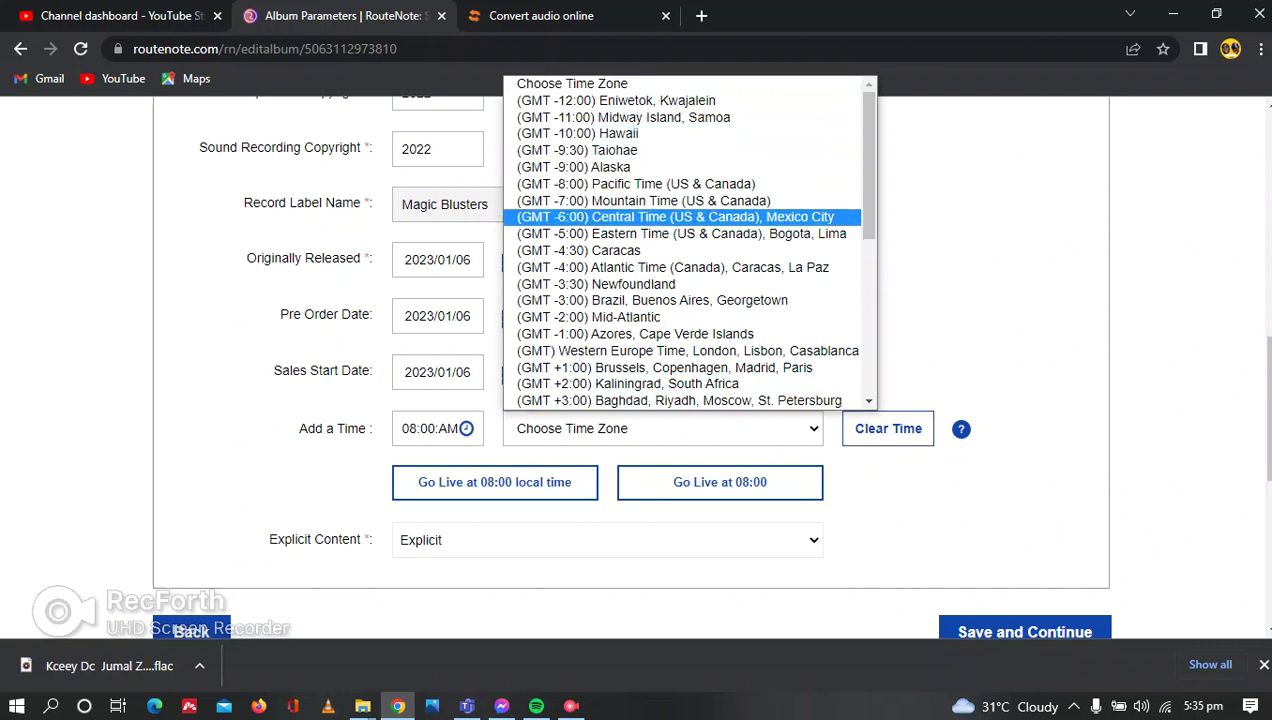
{"action": "scroll", "coordinate": [680, 216], "scroll_direction": "down", "scroll_amount": 7}
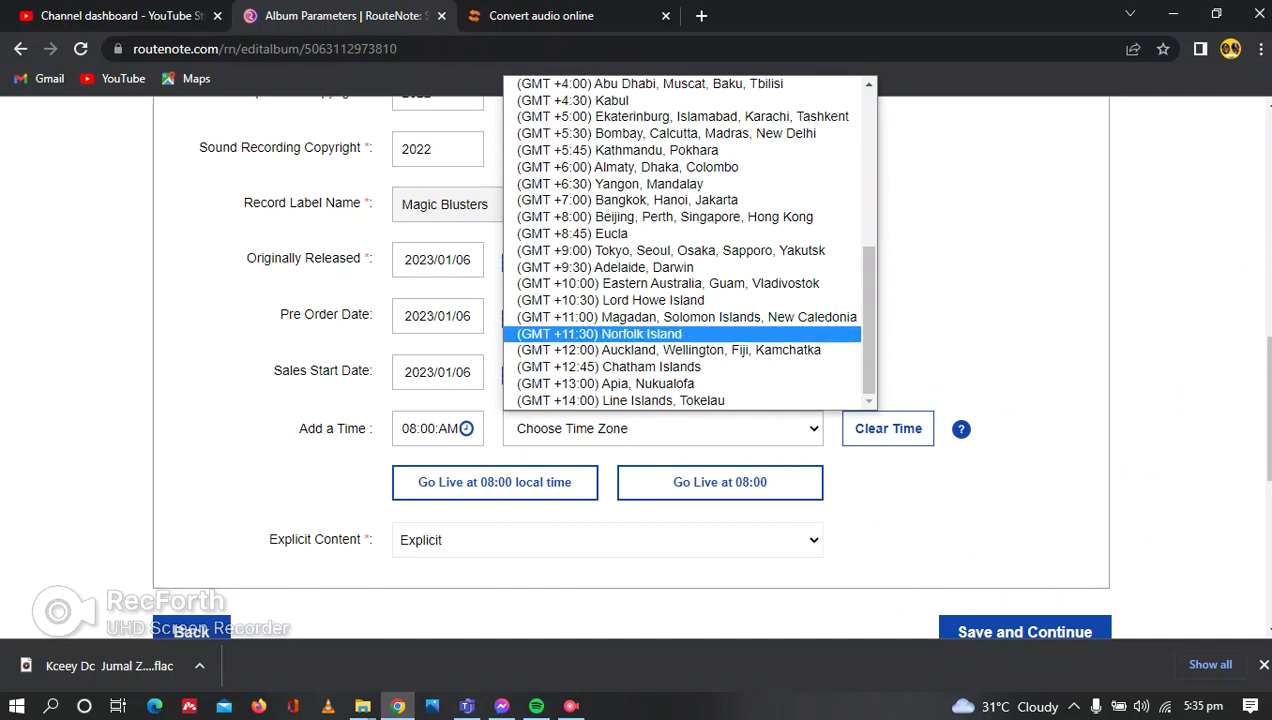
{"action": "scroll", "coordinate": [640, 333], "scroll_direction": "up", "scroll_amount": 3}
{"action": "scroll", "coordinate": [690, 240], "scroll_direction": "up", "scroll_amount": 1}
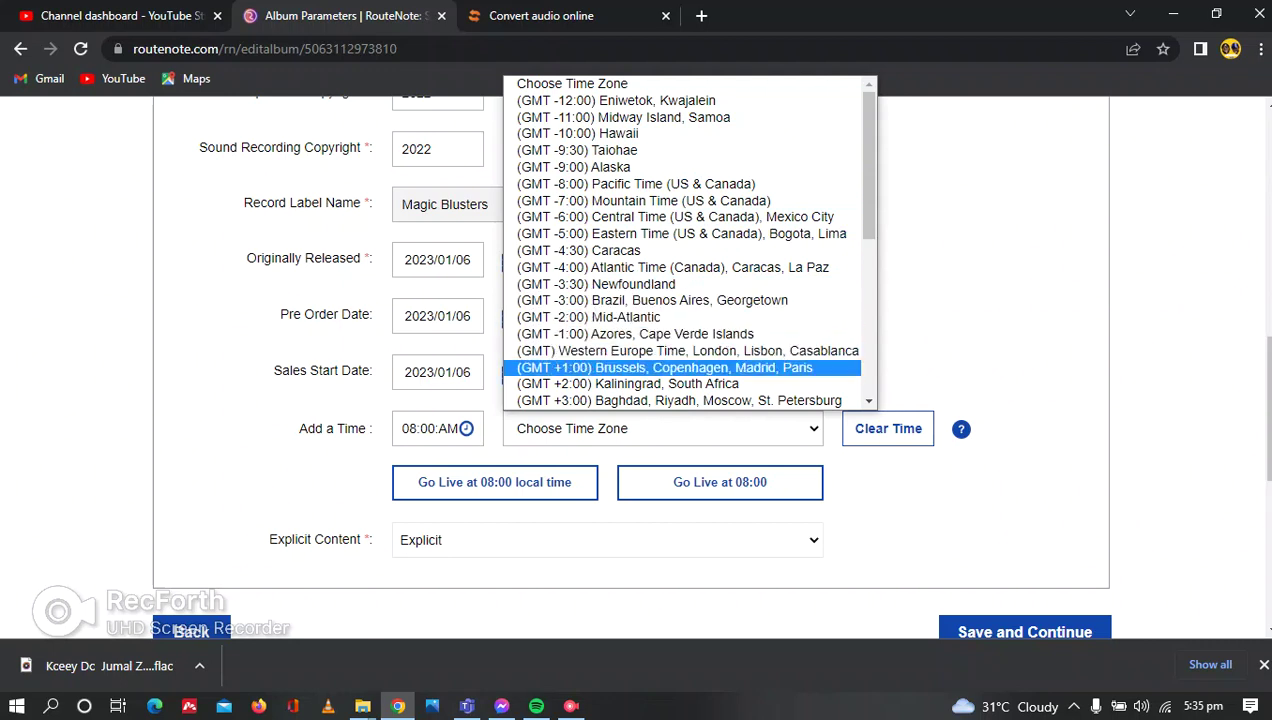
{"action": "scroll", "coordinate": [686, 242], "scroll_direction": "down", "scroll_amount": 6}
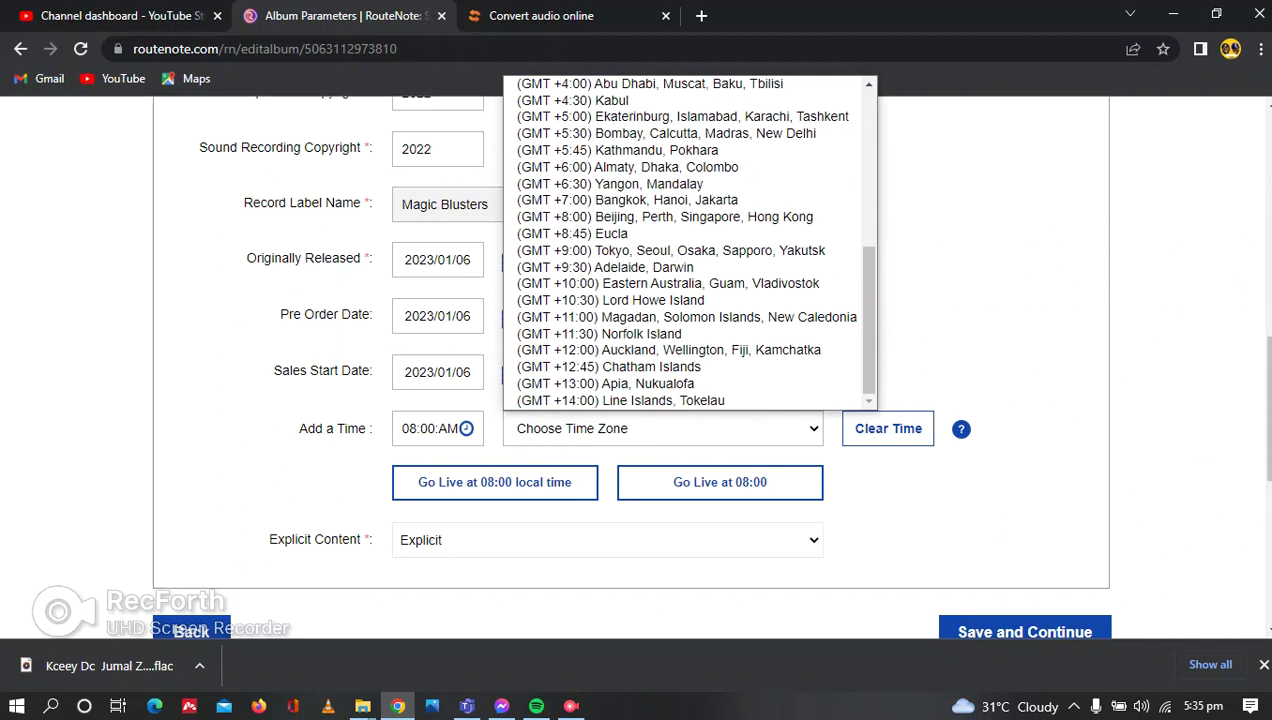
{"action": "key", "text": "Escape"}
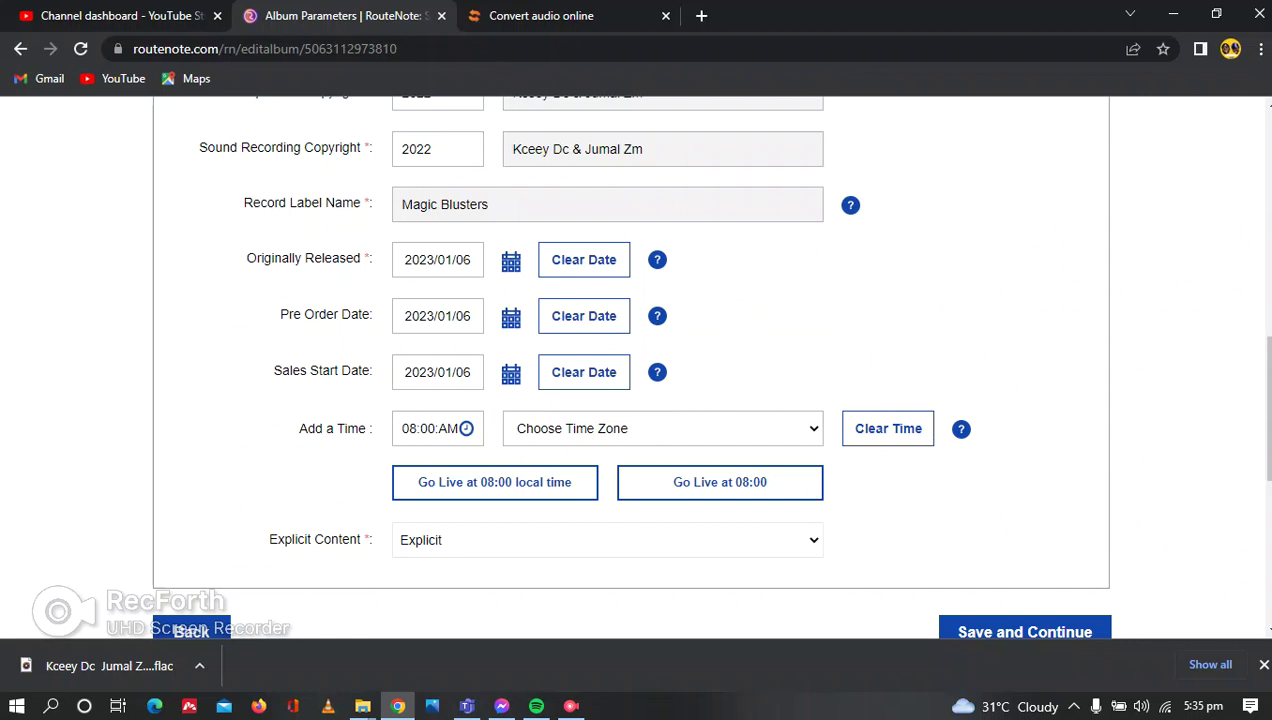
Review the album details from start to end and try to save them and continue
{"action": "scroll", "coordinate": [738, 243], "scroll_direction": "down", "scroll_amount": 1}
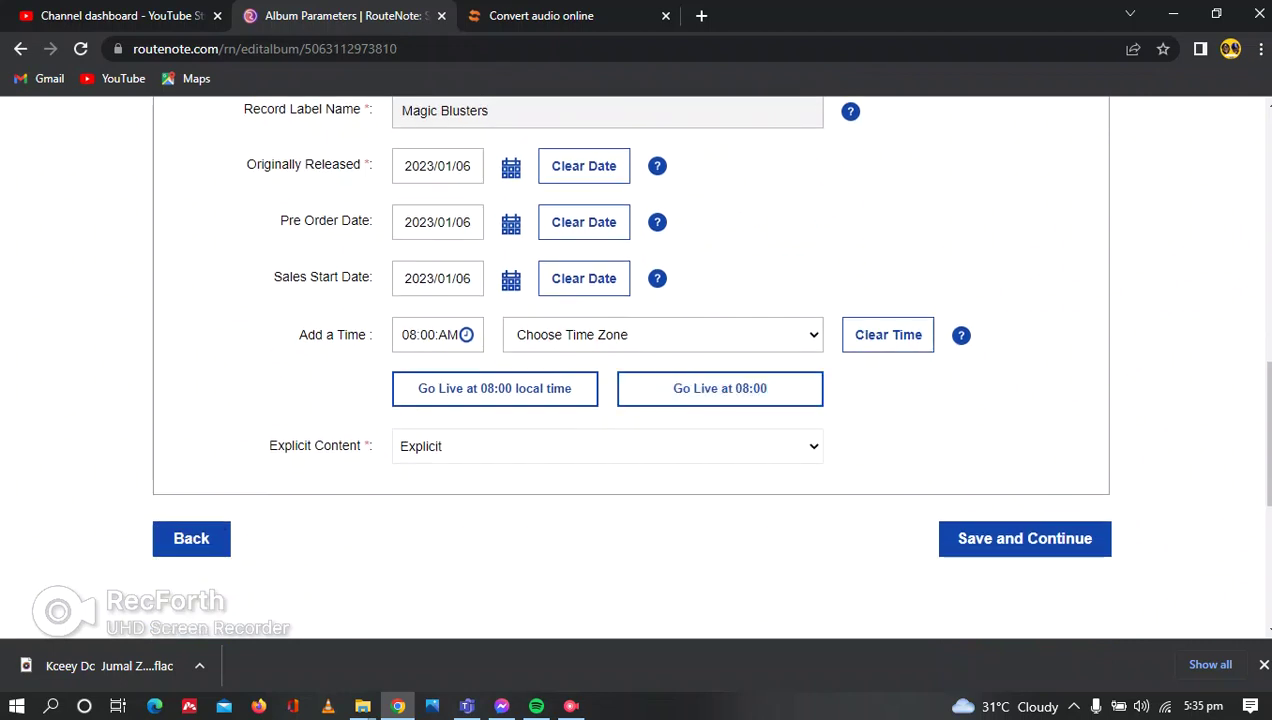
{"action": "scroll", "coordinate": [720, 390], "scroll_direction": "up", "scroll_amount": 4}
{"action": "scroll", "coordinate": [630, 300], "scroll_direction": "up", "scroll_amount": 3}
{"action": "scroll", "coordinate": [630, 300], "scroll_direction": "down", "scroll_amount": 2}
{"action": "scroll", "coordinate": [1025, 351], "scroll_direction": "down", "scroll_amount": 4}
{"action": "scroll", "coordinate": [1025, 351], "scroll_direction": "down", "scroll_amount": 3}
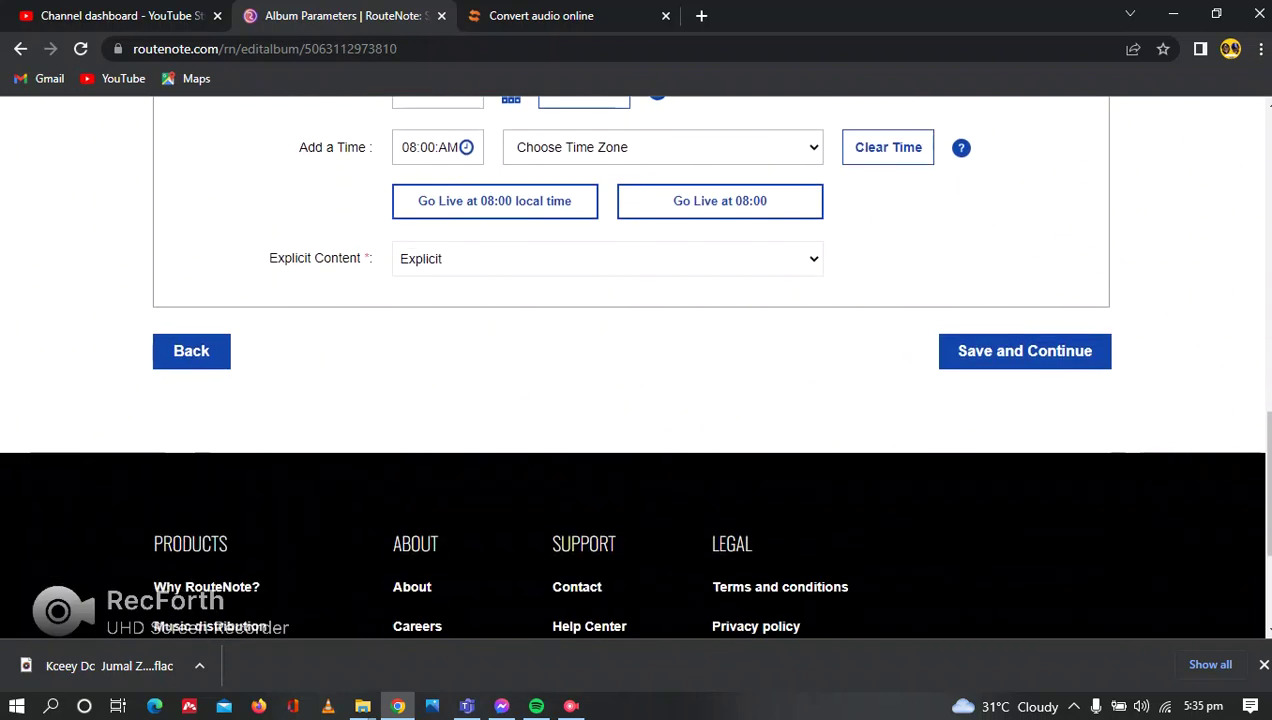
{"action": "left_click", "coordinate": [1025, 351]}
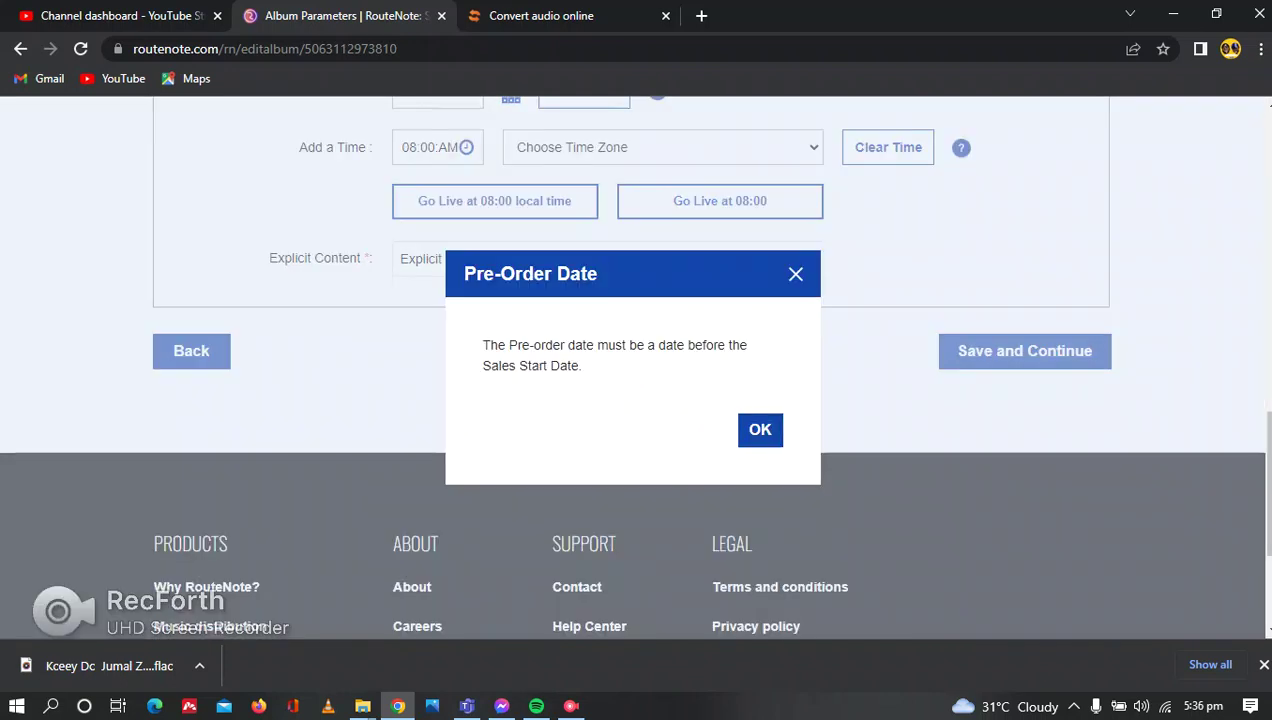
{"action": "left_click", "coordinate": [760, 429]}
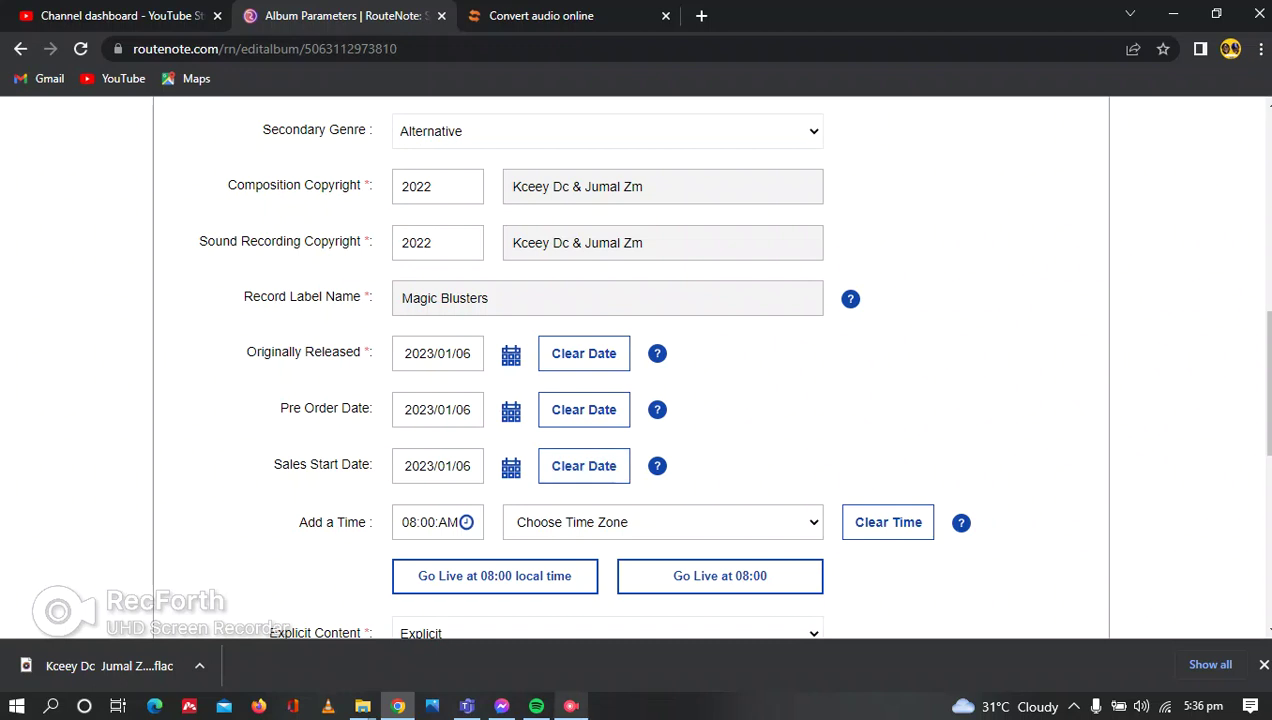
Change the album's pre-order date to 2022/12/23
{"action": "mouse_move", "coordinate": [571, 706]}
{"action": "left_click", "coordinate": [511, 467]}
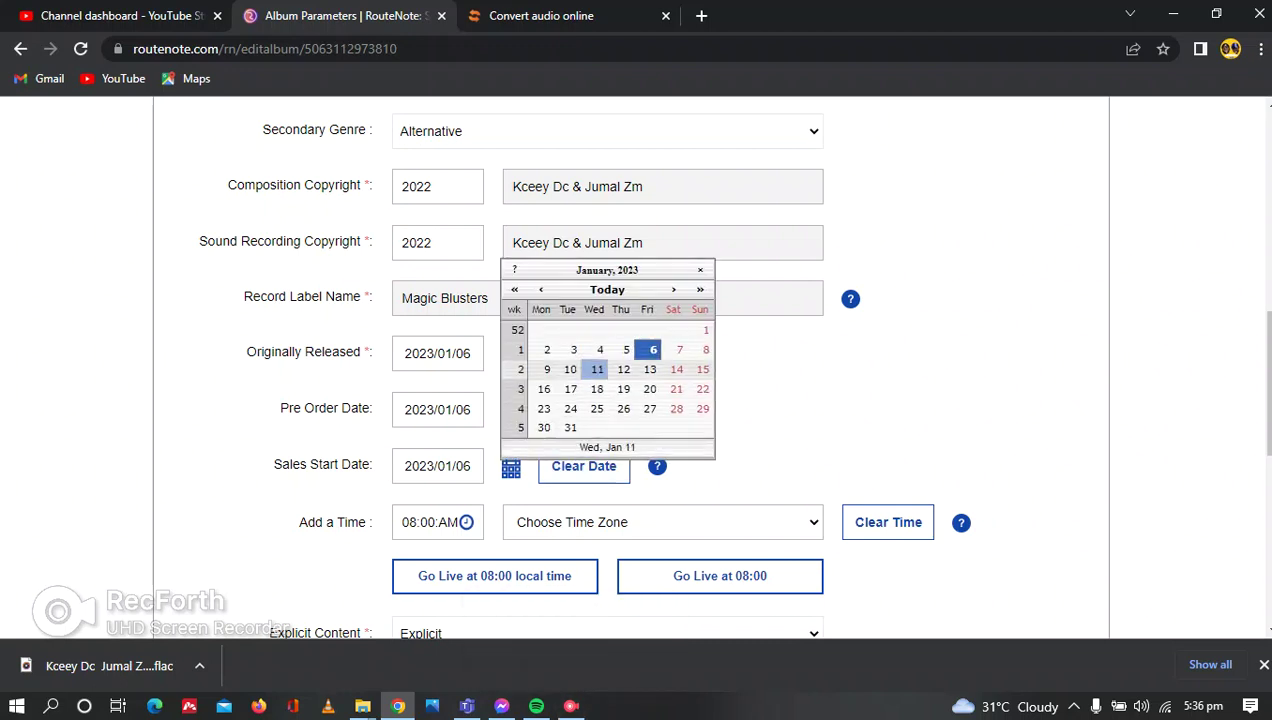
{"action": "left_click", "coordinate": [540, 290]}
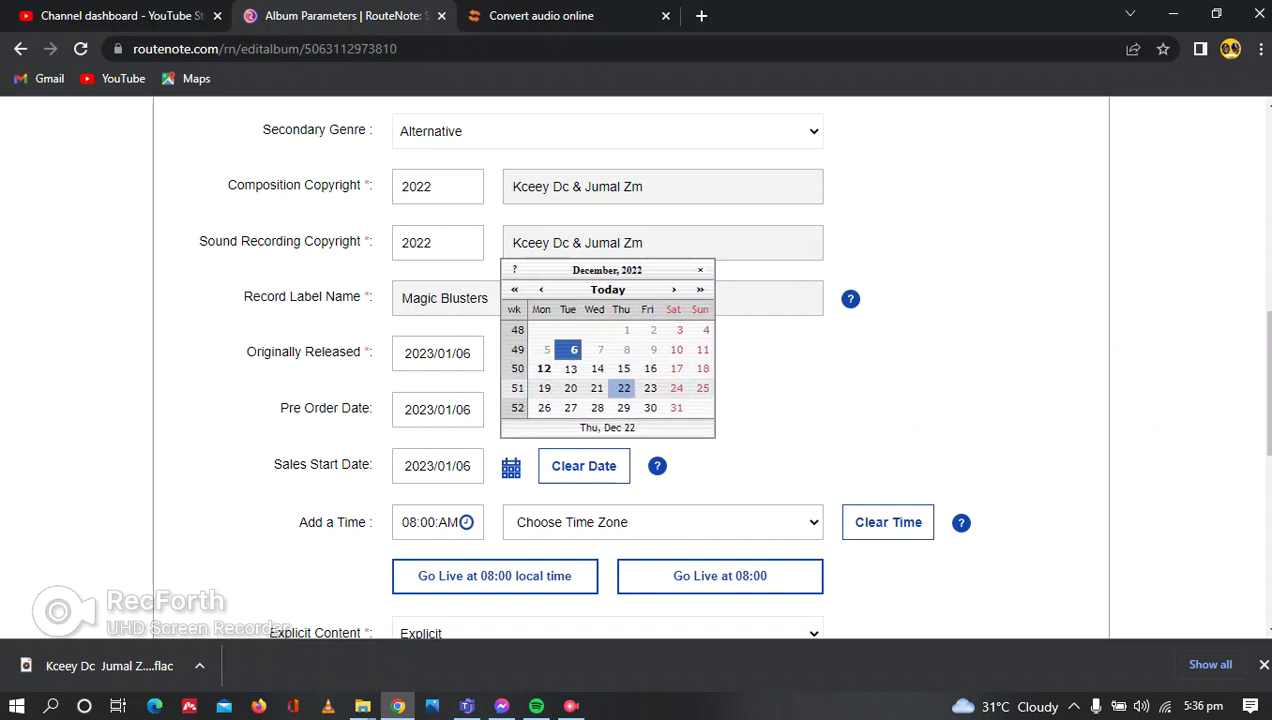
{"action": "left_click", "coordinate": [650, 388]}
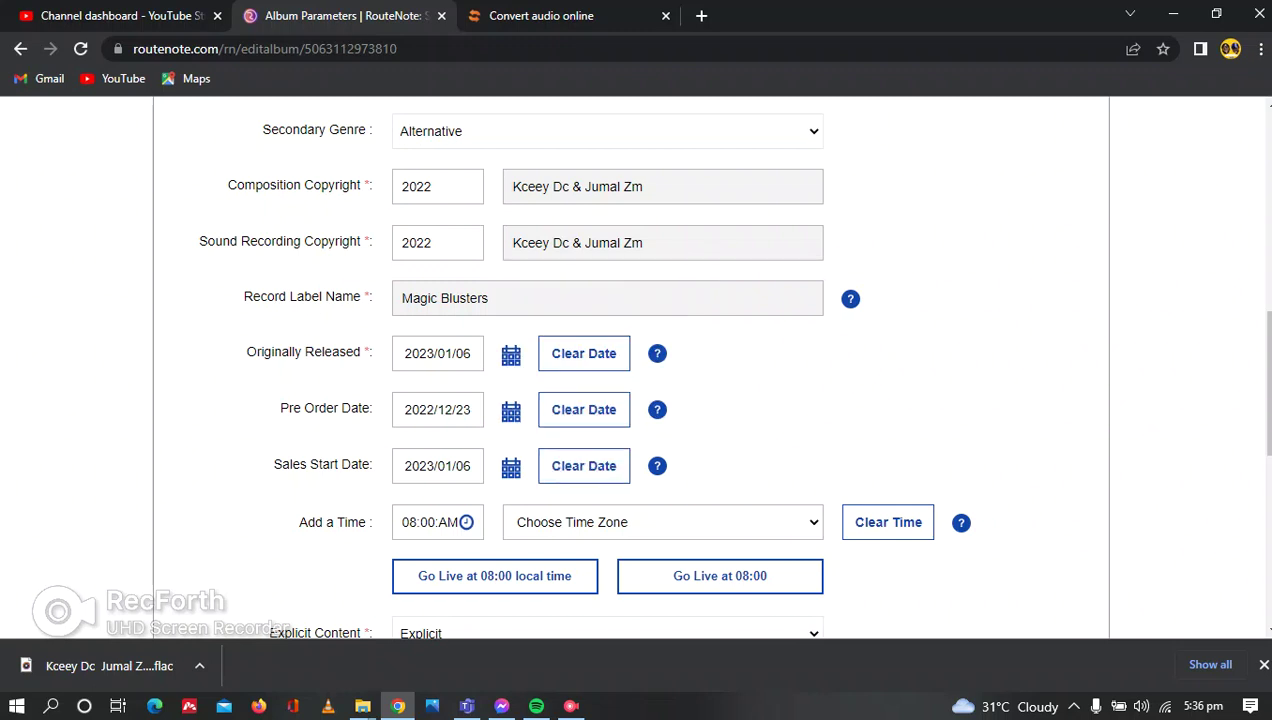
Check which December 2022 dates are available for the sales start and close the calendar without choosing one
{"action": "left_click", "coordinate": [511, 466]}
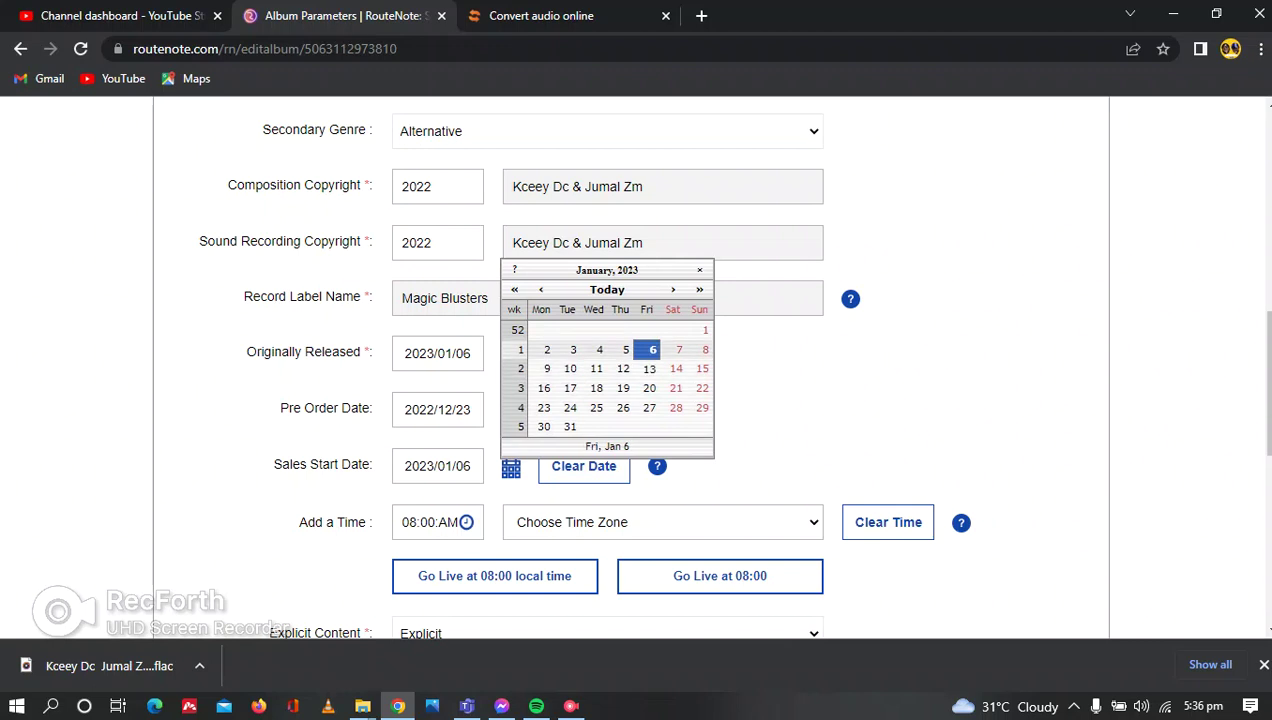
{"action": "left_click", "coordinate": [541, 289]}
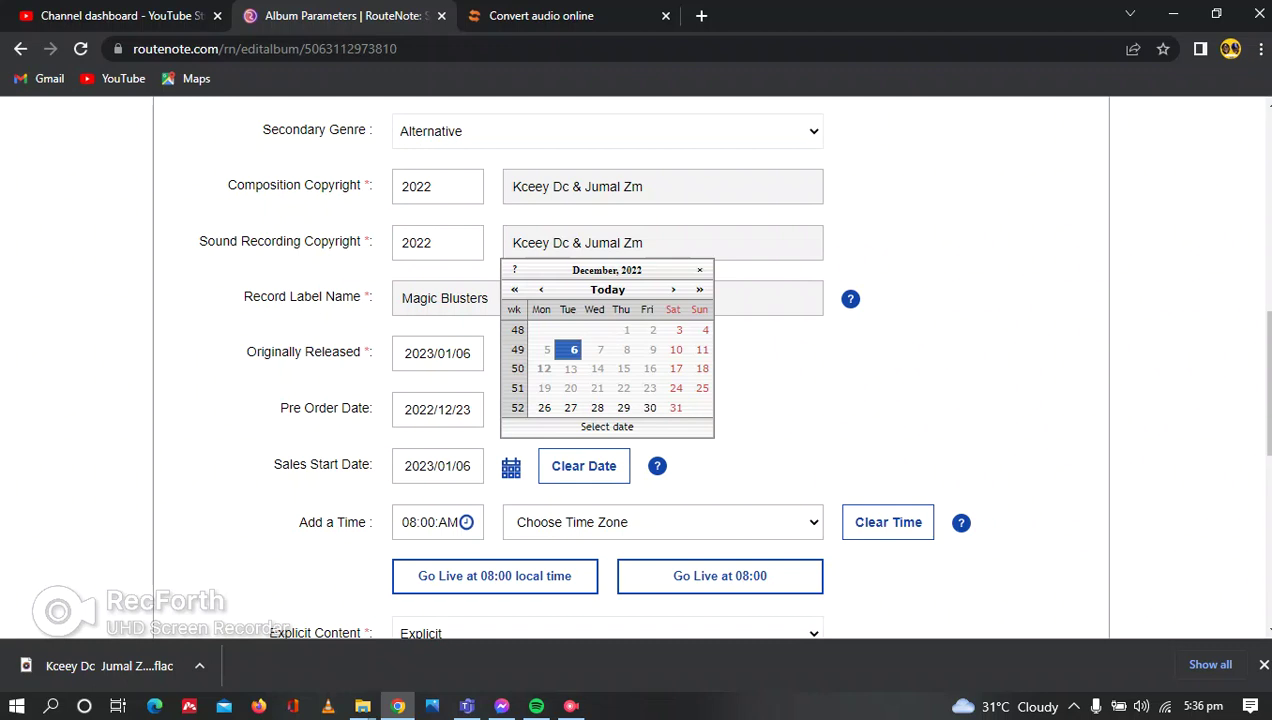
{"action": "key", "text": "Escape"}
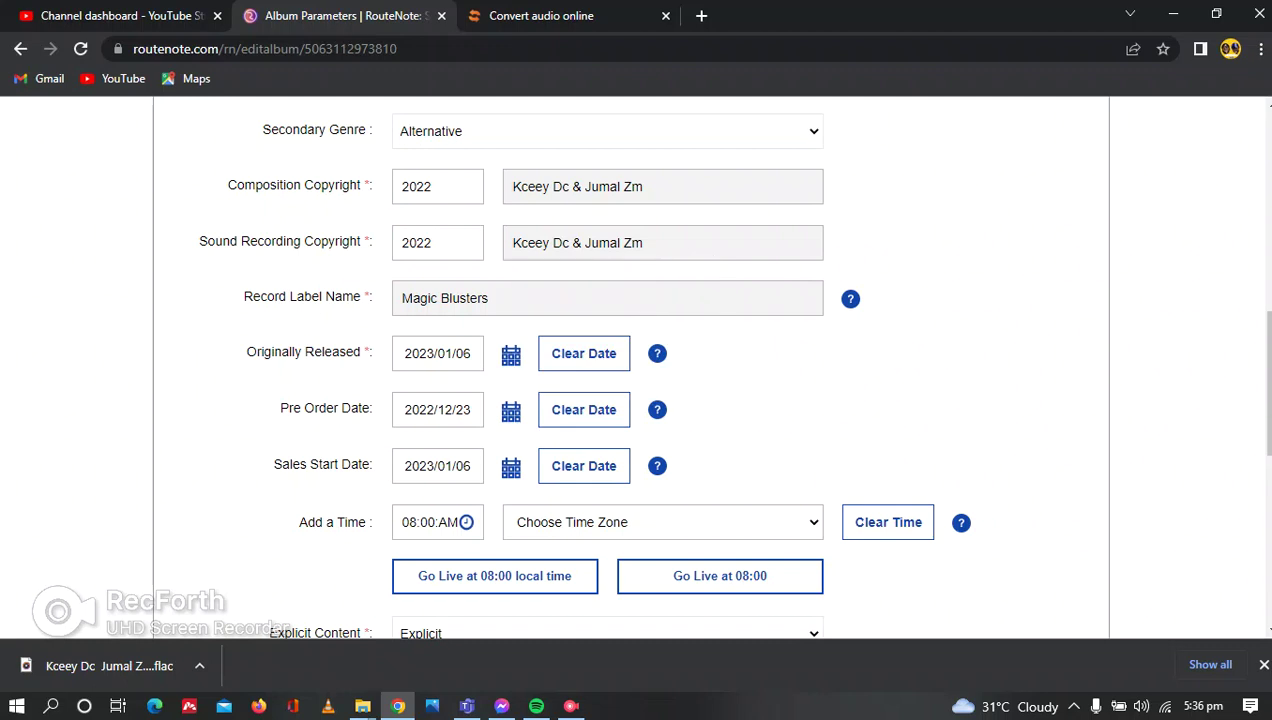
Check the December 2022 dates for the sales start and choose 2023/01/06 as the sales start date
{"action": "left_click", "coordinate": [511, 467]}
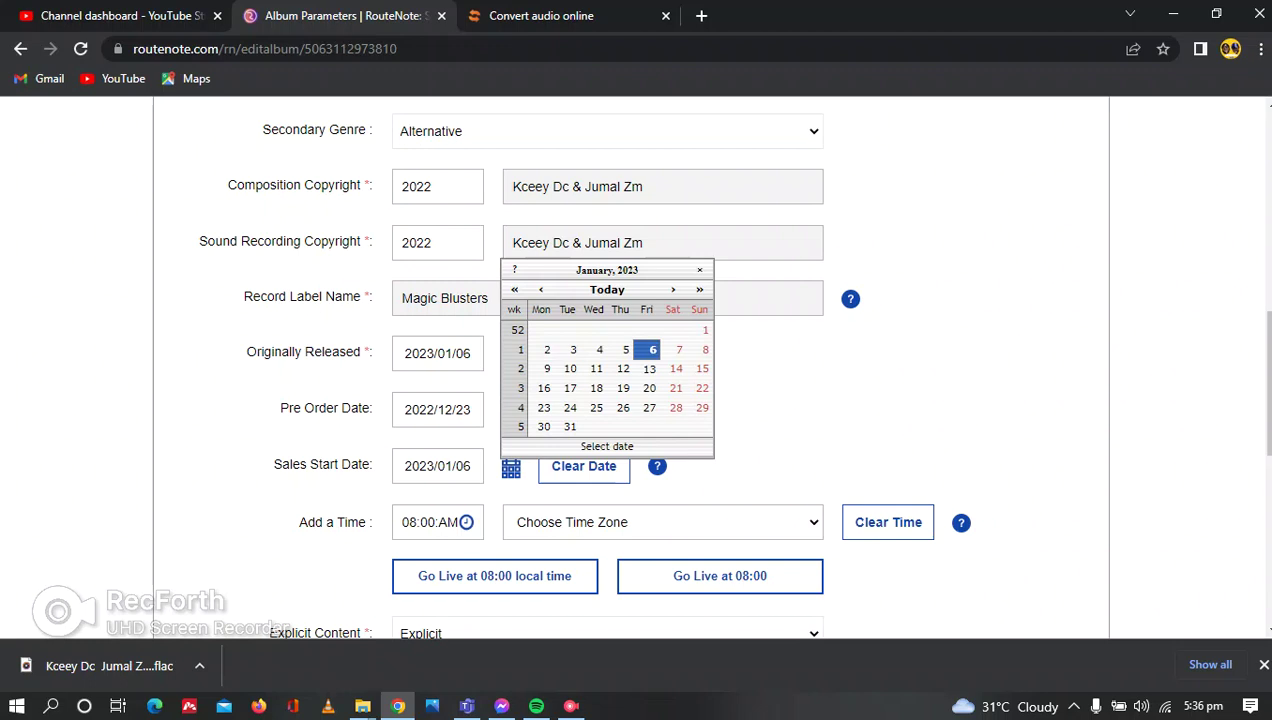
{"action": "left_click", "coordinate": [541, 289]}
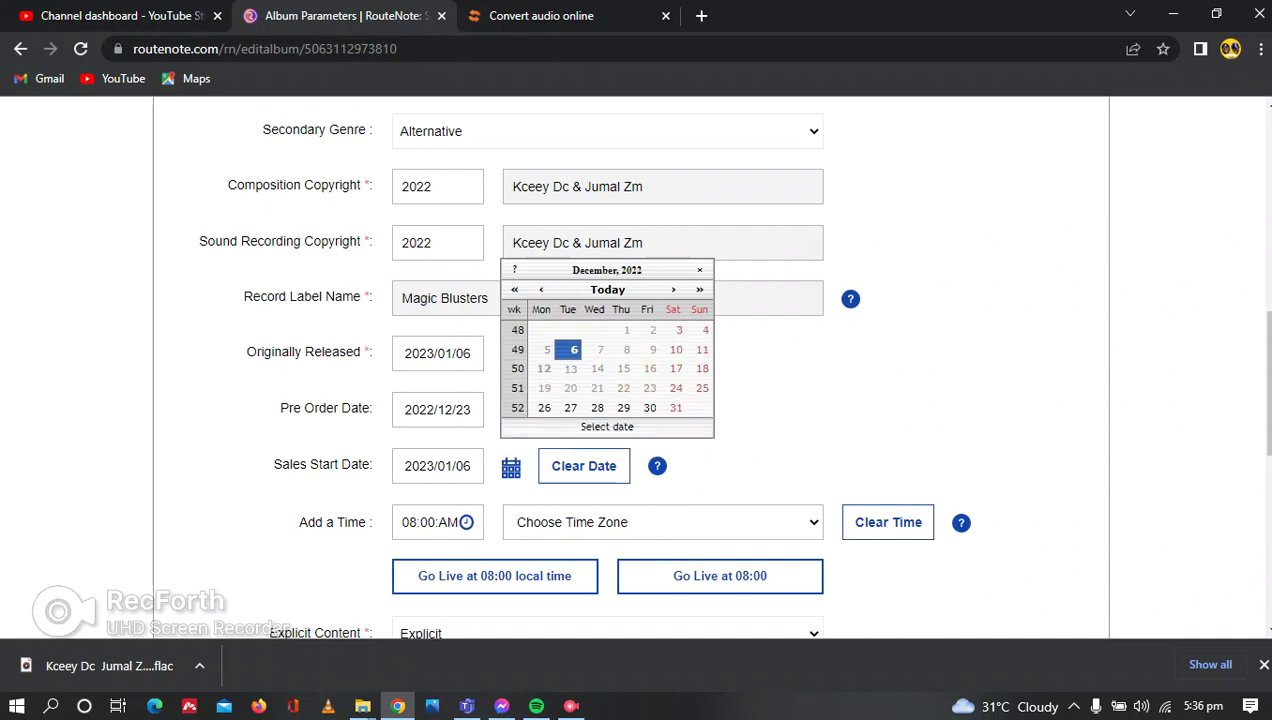
{"action": "left_click", "coordinate": [673, 289]}
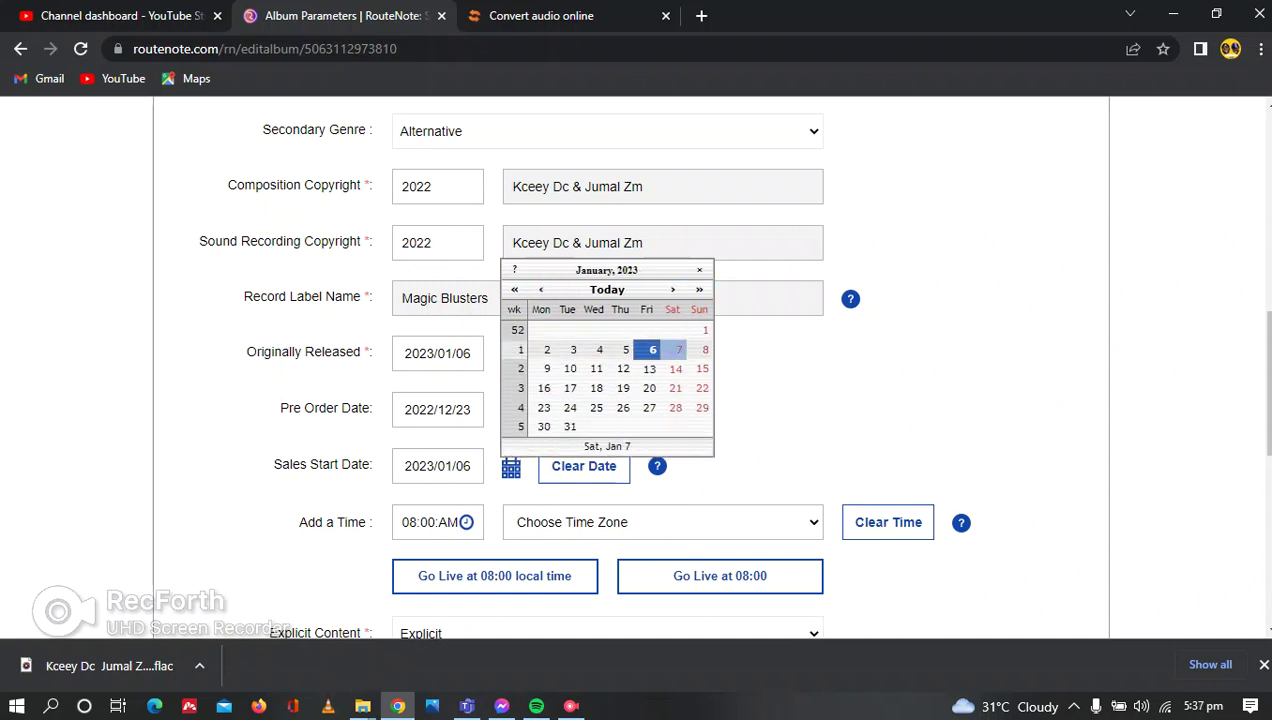
{"action": "left_click", "coordinate": [646, 349]}
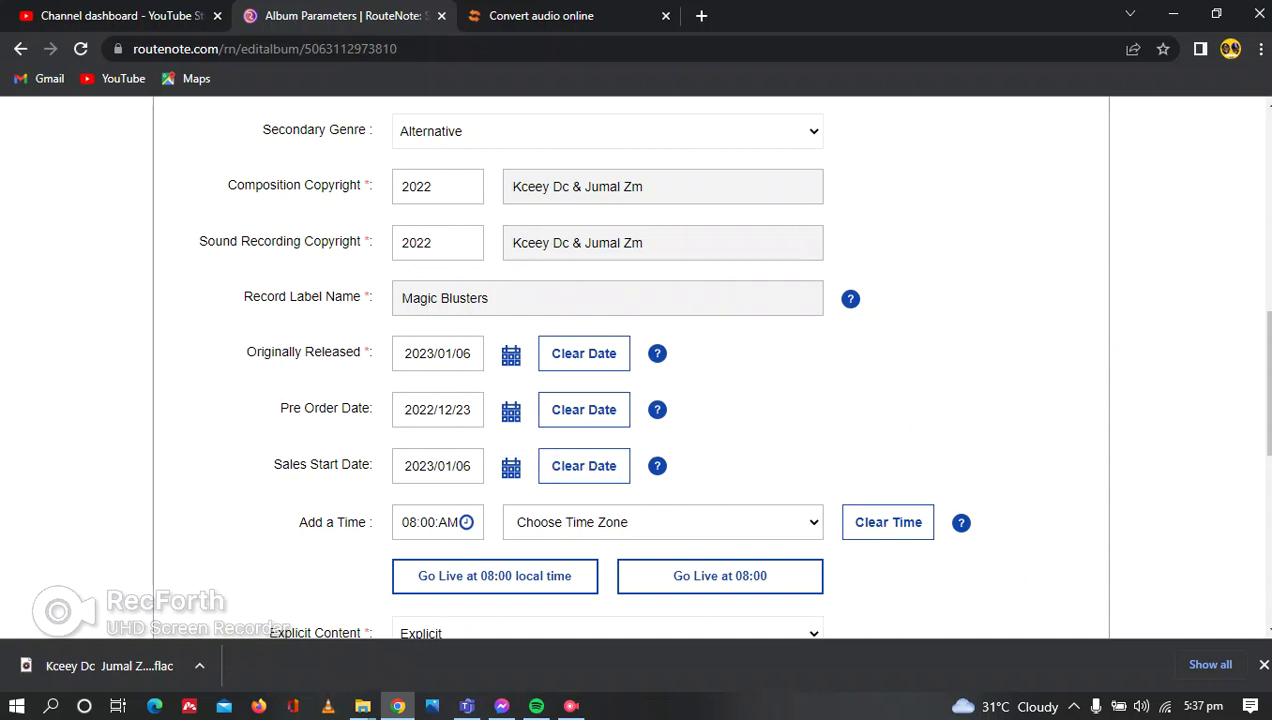
Try to save the album details and continue, and dismiss the timed-release notice
{"action": "scroll", "coordinate": [720, 480], "scroll_direction": "down", "scroll_amount": 1}
{"action": "scroll", "coordinate": [720, 480], "scroll_direction": "down", "scroll_amount": 1}
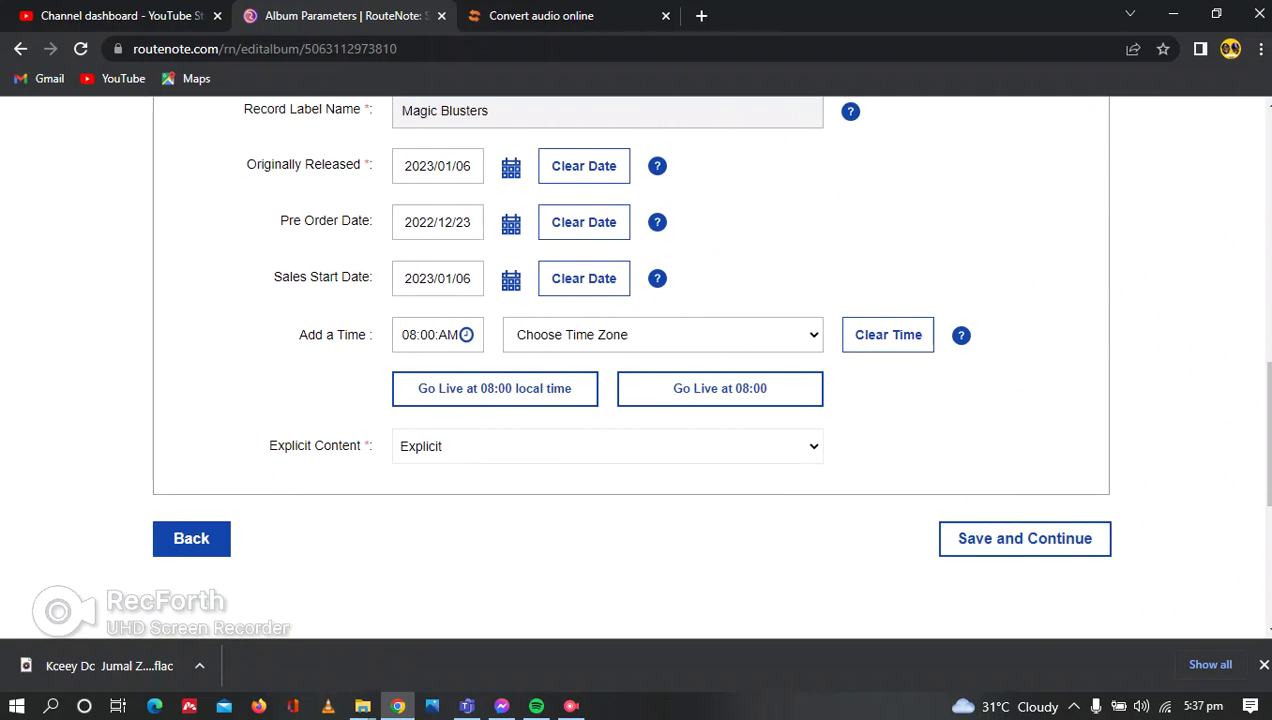
{"action": "left_click", "coordinate": [1024, 538]}
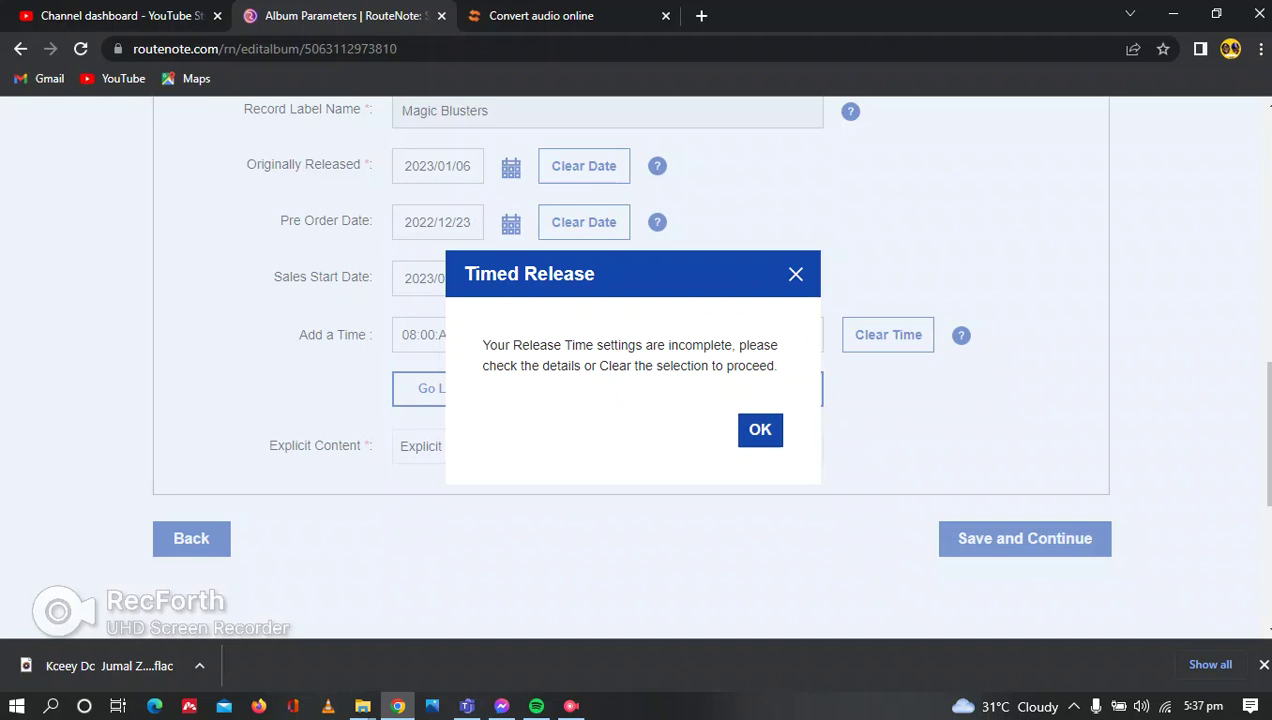
{"action": "left_click", "coordinate": [760, 429]}
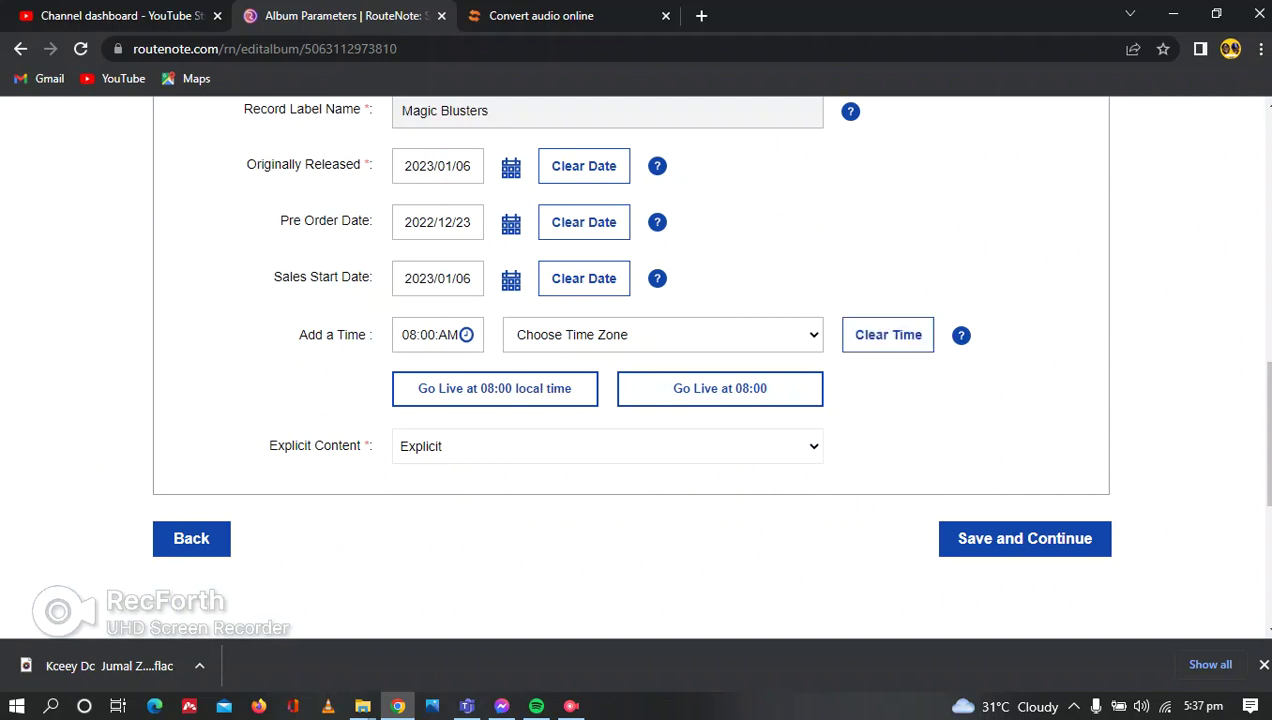
Clear the release time and add it again as 08:00 AM
{"action": "left_click", "coordinate": [888, 335]}
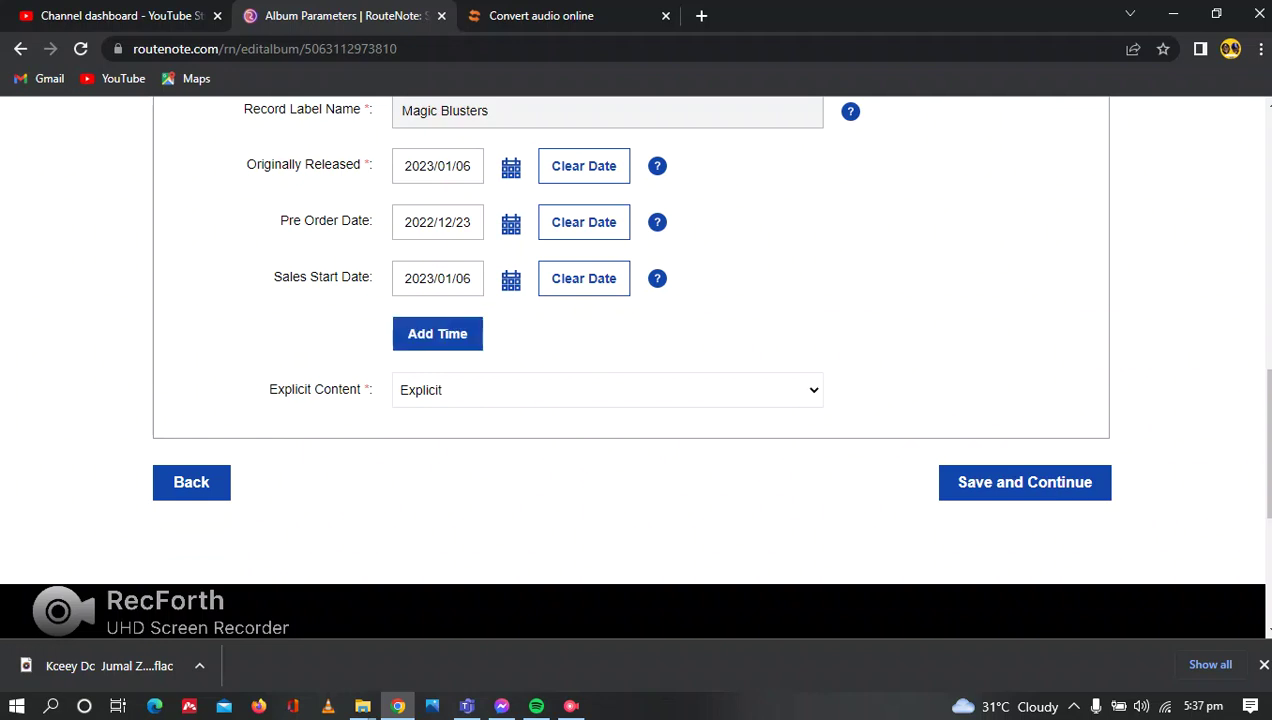
{"action": "left_click", "coordinate": [437, 334]}
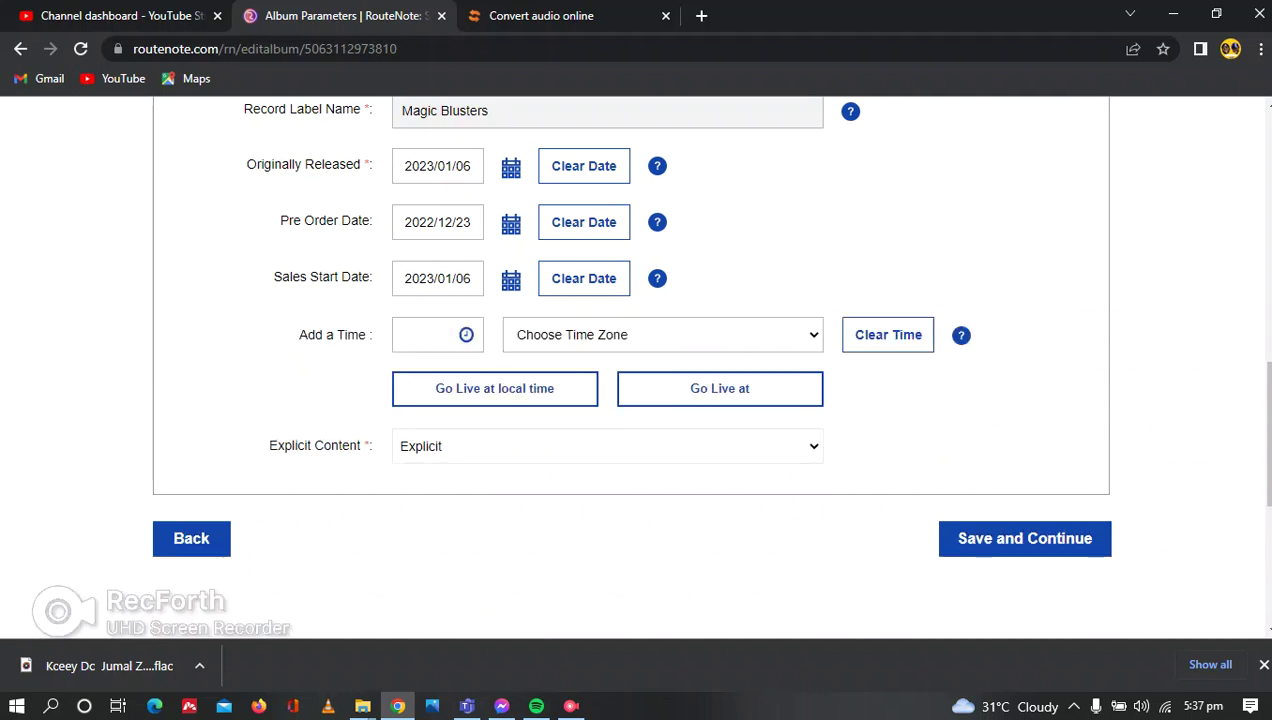
{"action": "left_click", "coordinate": [437, 334]}
{"action": "left_click", "coordinate": [528, 372]}
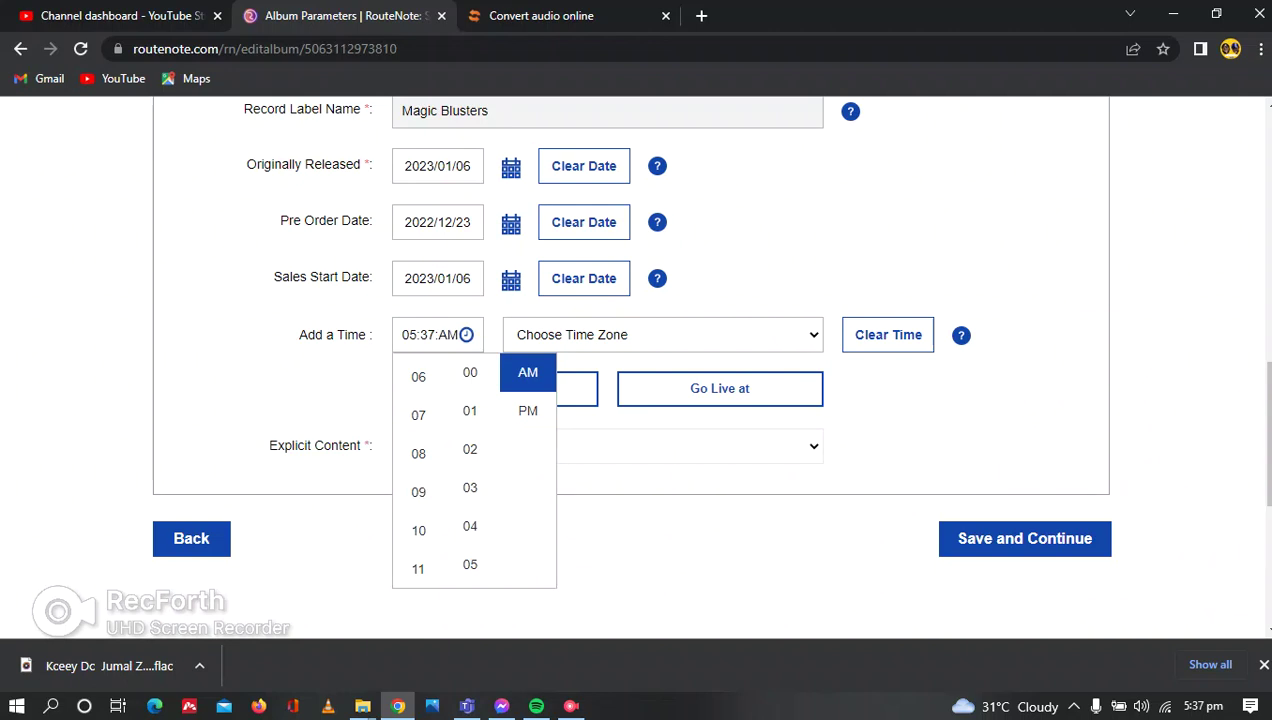
{"action": "scroll", "coordinate": [418, 525], "scroll_direction": "down", "scroll_amount": 3}
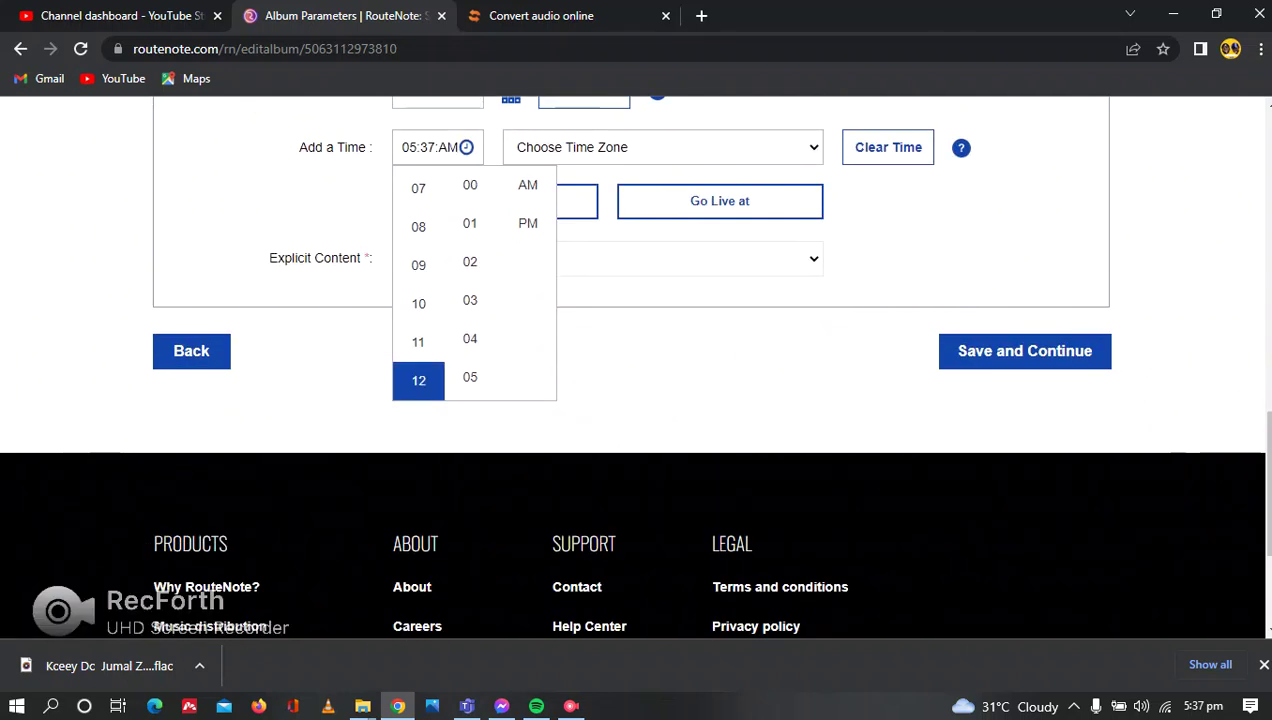
{"action": "left_click", "coordinate": [418, 226]}
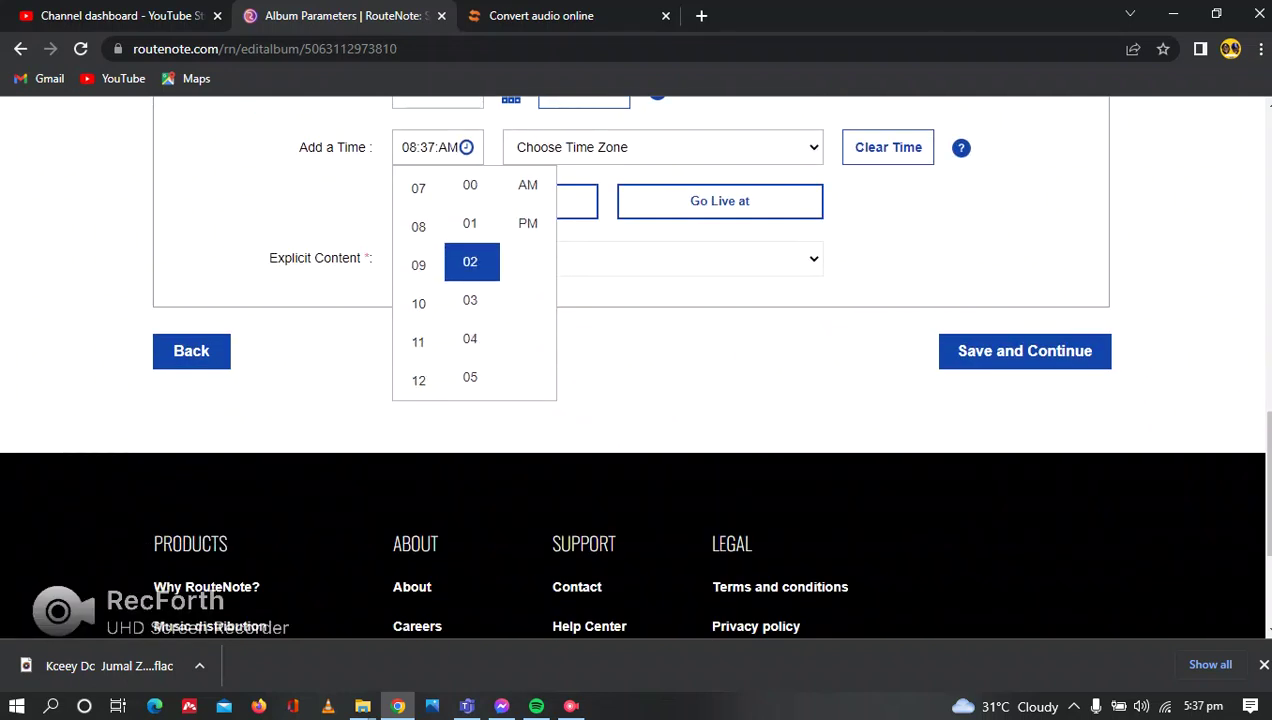
{"action": "left_click", "coordinate": [470, 185]}
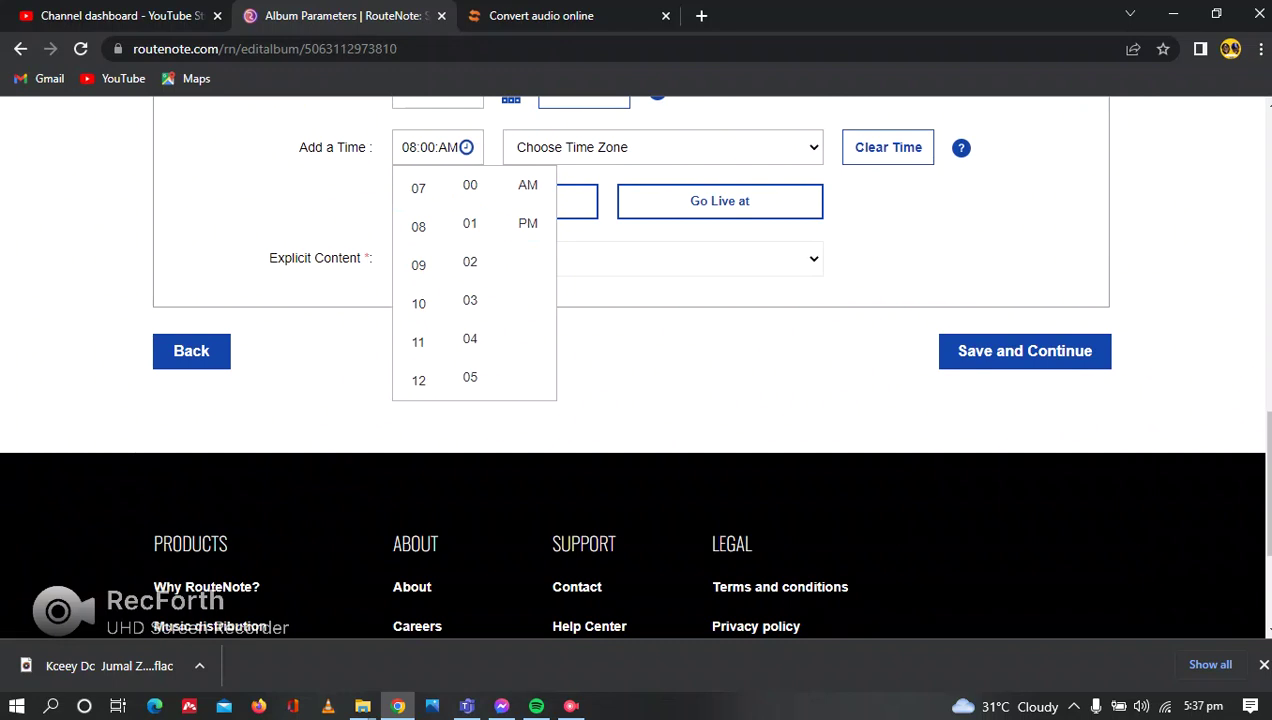
Examine the full list of time zones for the release time and close it without choosing one
{"action": "scroll", "coordinate": [636, 370], "scroll_direction": "up", "scroll_amount": 1}
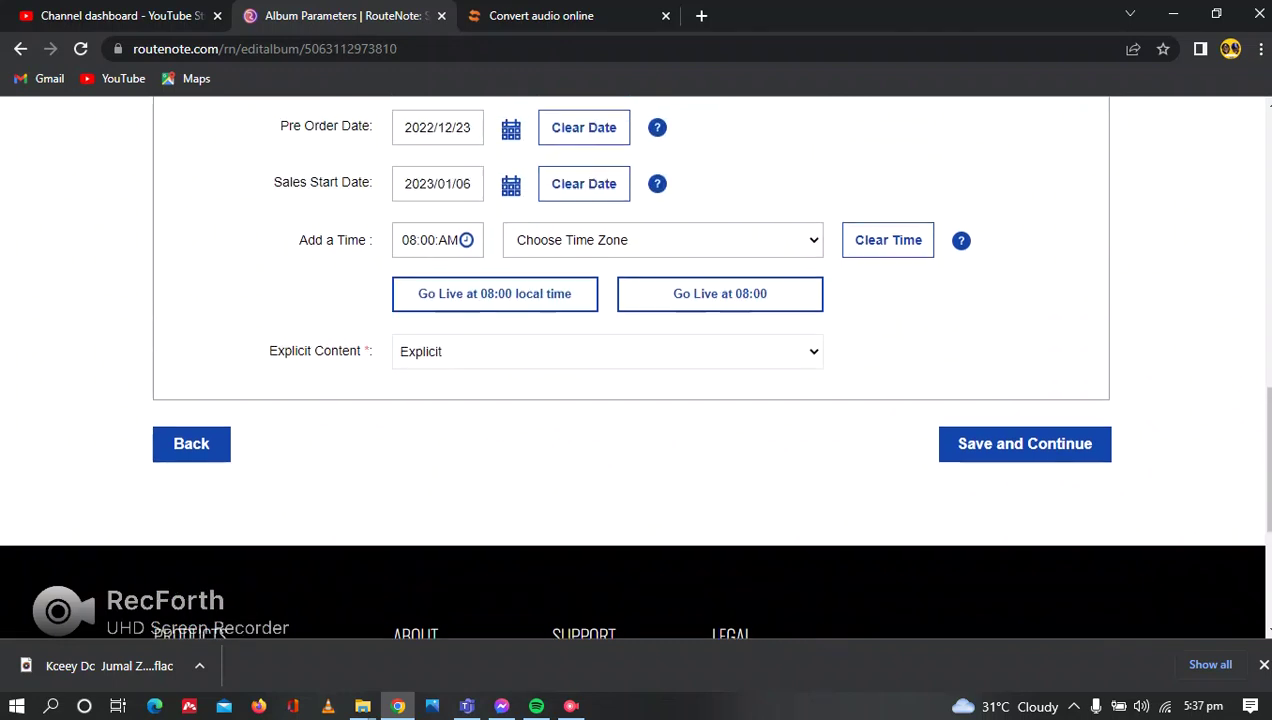
{"action": "left_click", "coordinate": [662, 236]}
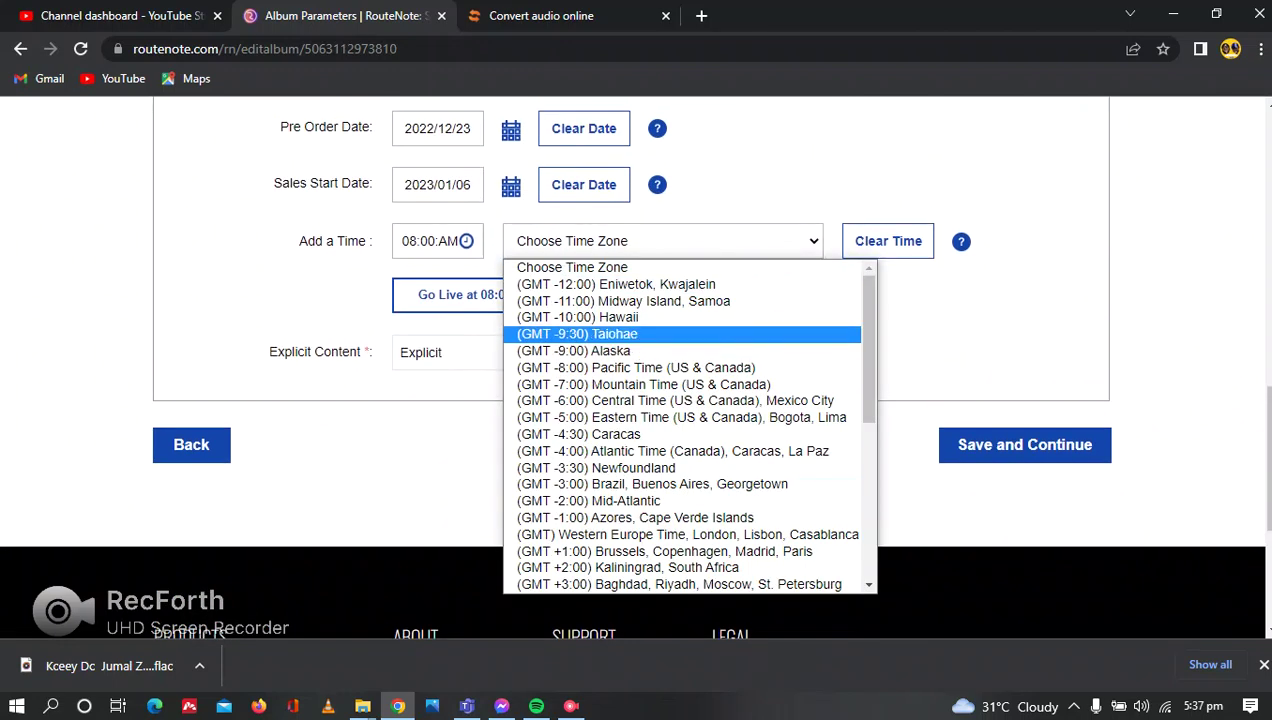
{"action": "key", "text": "Up"}
{"action": "key", "text": "Down"}
{"action": "key", "text": "Down"}
{"action": "key", "text": "Down"}
{"action": "key", "text": "Down"}
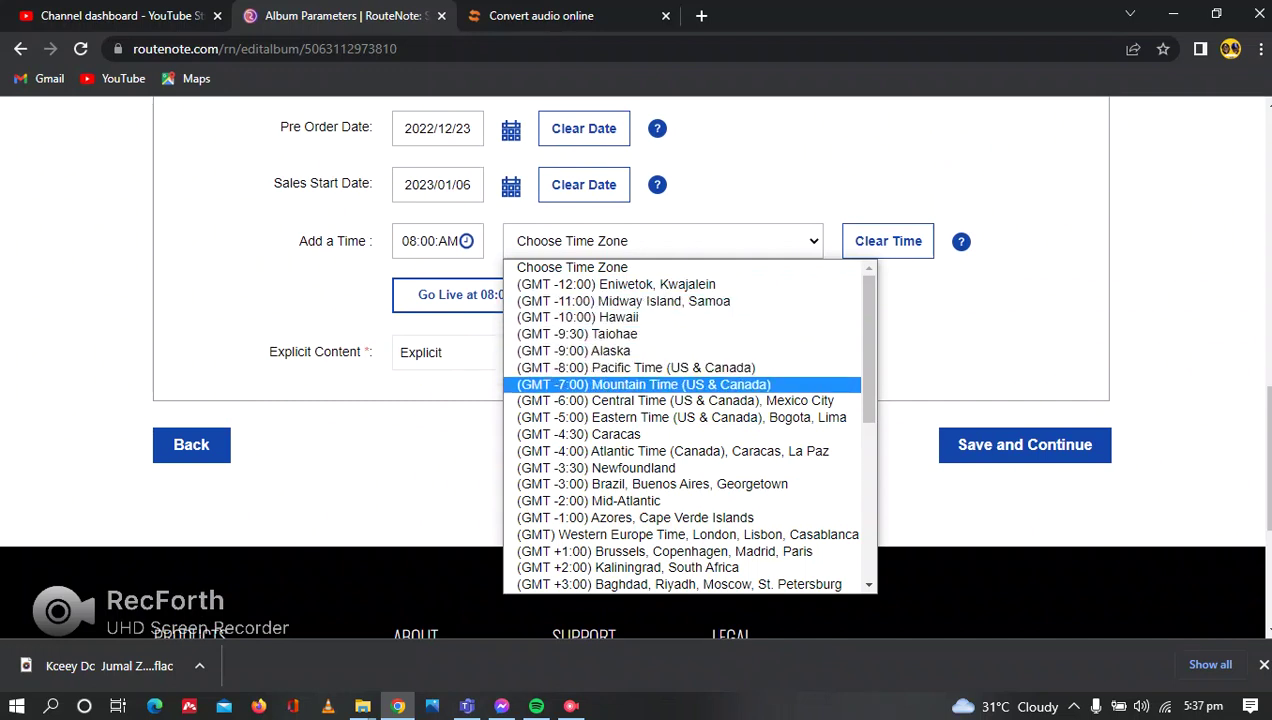
{"action": "key", "text": "Down"}
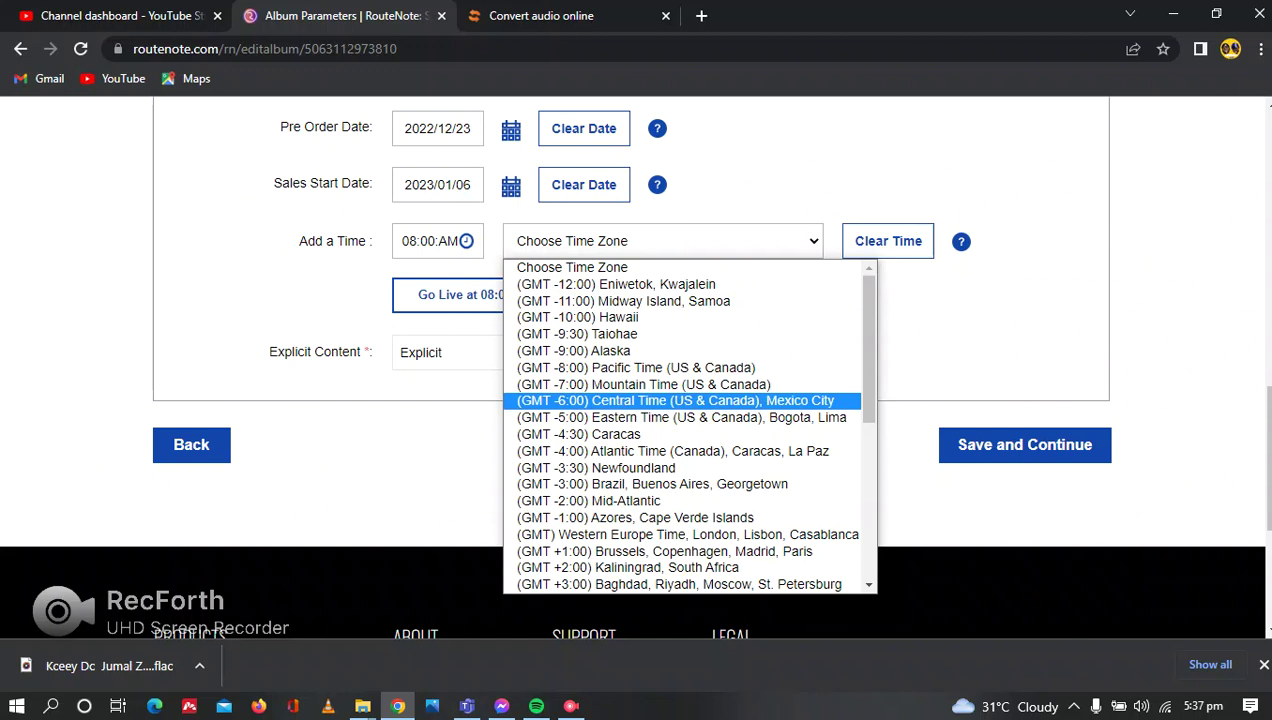
{"action": "key", "text": "Down"}
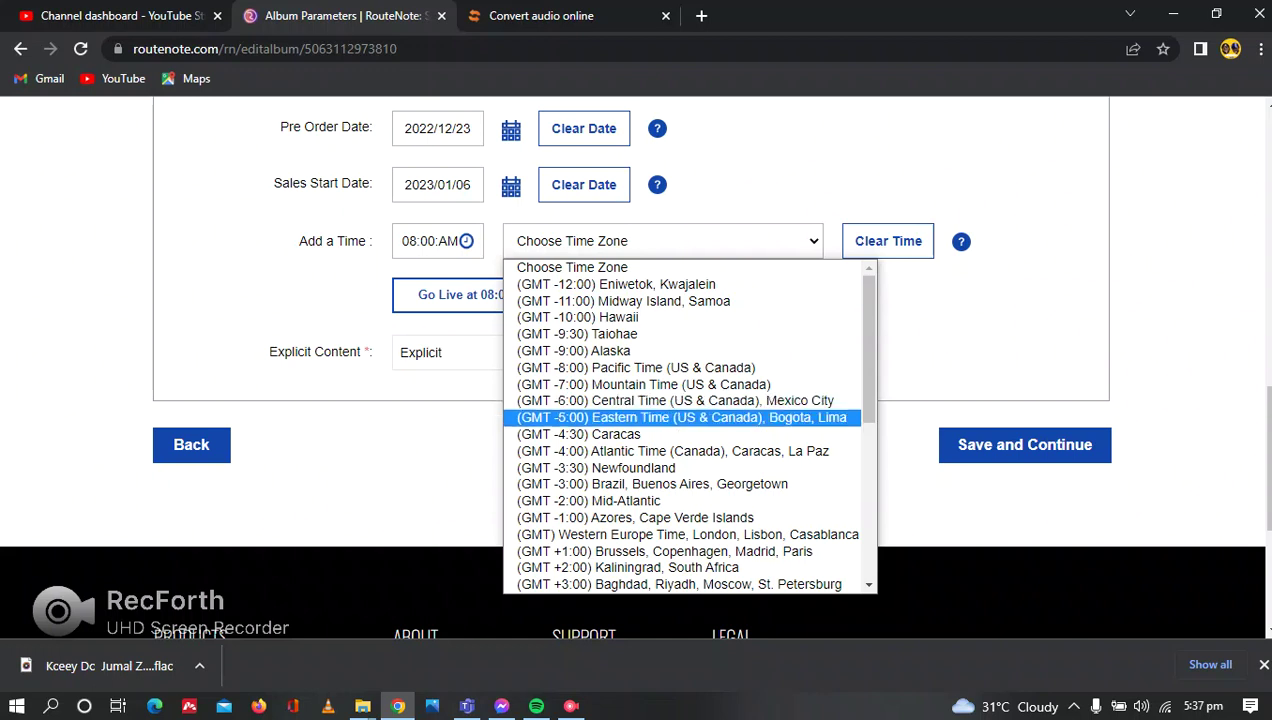
{"action": "key", "text": "Down"}
{"action": "key", "text": "Down"}
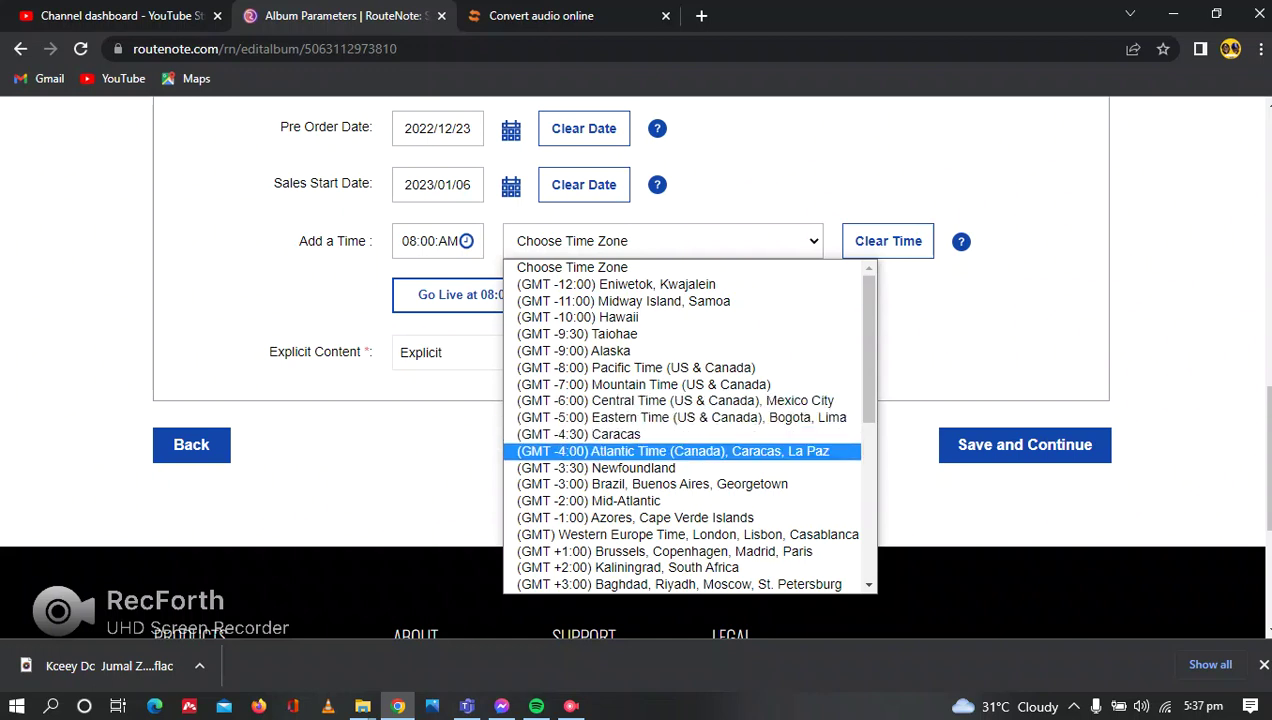
{"action": "key", "text": "Down"}
{"action": "key", "text": "Down"}
{"action": "key", "text": "Down"}
{"action": "key", "text": "Down"}
{"action": "key", "text": "Down"}
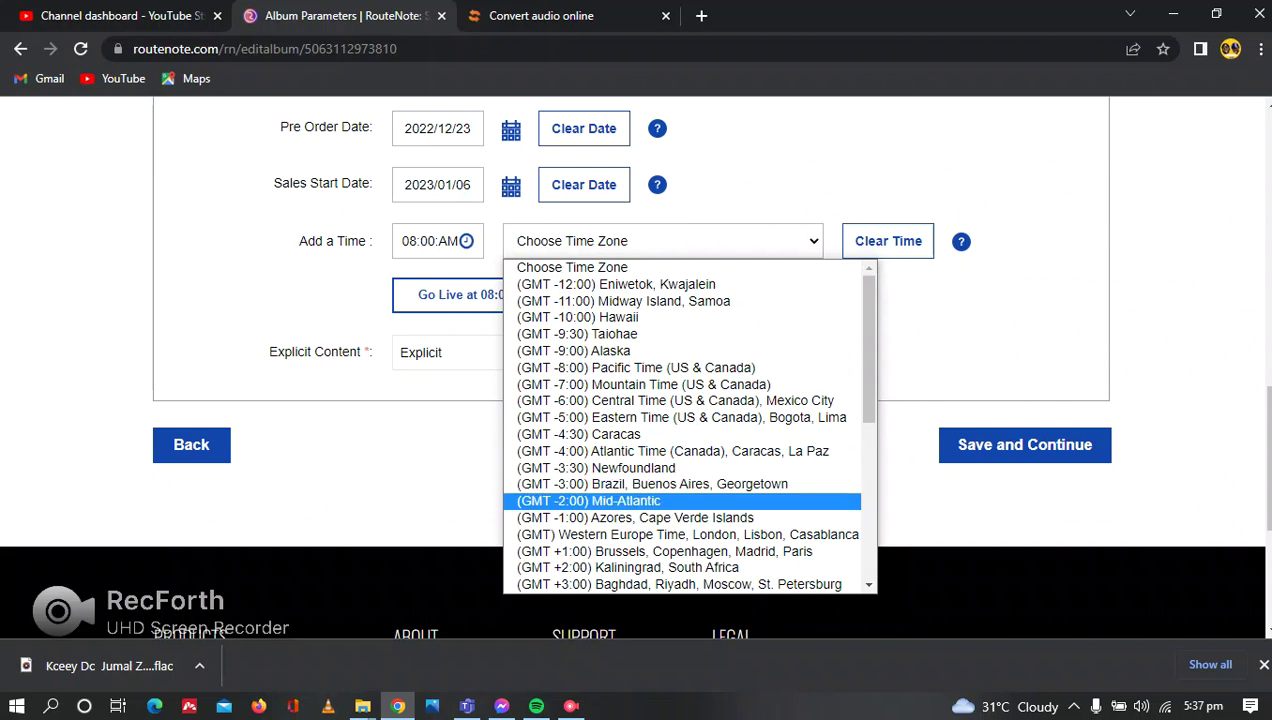
{"action": "scroll", "coordinate": [690, 428], "scroll_direction": "down", "scroll_amount": 3}
{"action": "key", "text": "Down"}
{"action": "key", "text": "Down"}
{"action": "key", "text": "Down"}
{"action": "key", "text": "Down"}
{"action": "key", "text": "Down"}
{"action": "key", "text": "Down"}
{"action": "key", "text": "Down"}
{"action": "key", "text": "Down"}
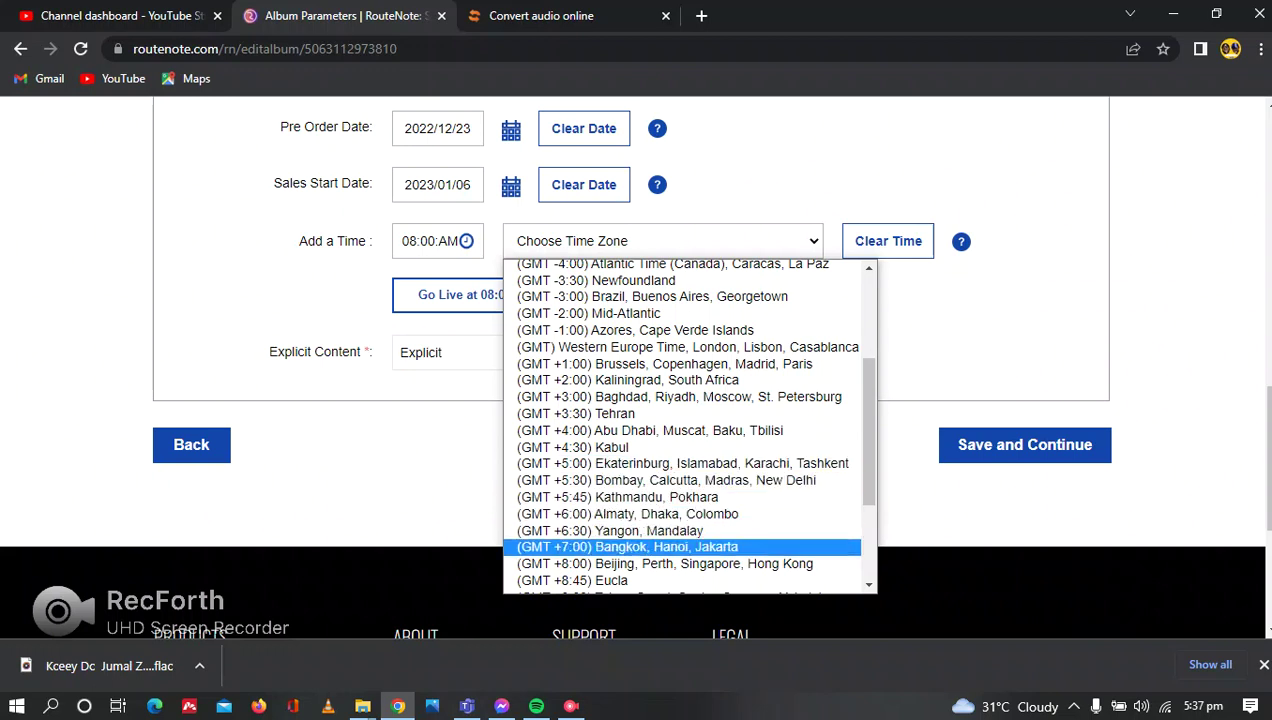
{"action": "scroll", "coordinate": [690, 428], "scroll_direction": "down", "scroll_amount": 3}
{"action": "key", "text": "Down"}
{"action": "key", "text": "Down"}
{"action": "key", "text": "Down"}
{"action": "key", "text": "Down"}
{"action": "key", "text": "Down"}
{"action": "key", "text": "Down"}
{"action": "key", "text": "Down"}
{"action": "key", "text": "Down"}
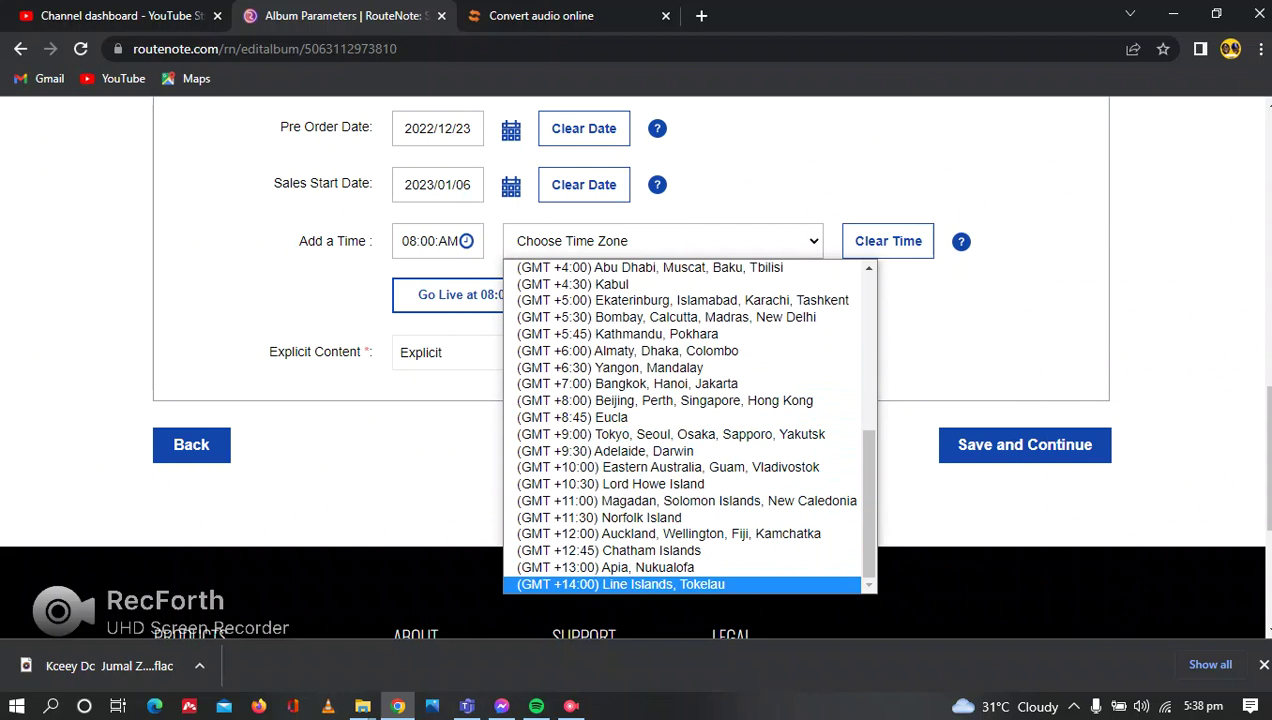
{"action": "key", "text": "Escape"}
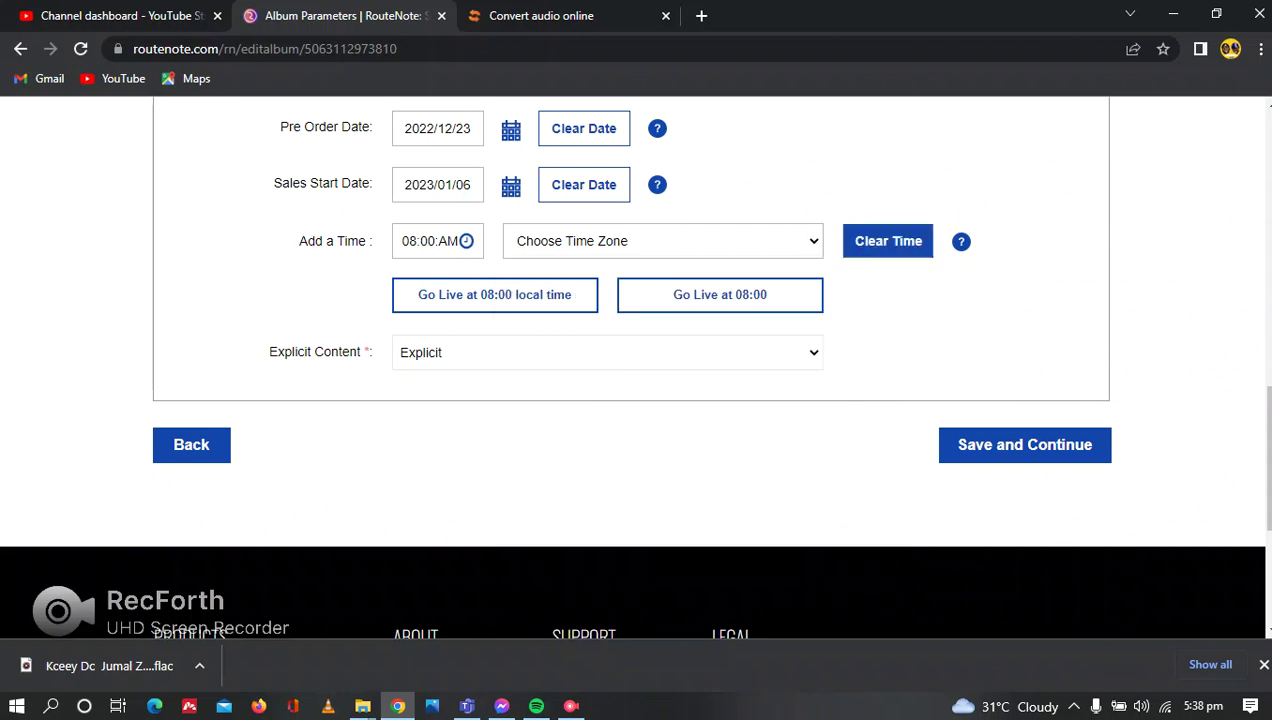
Clear the release time from the album details, then save them and continue
{"action": "left_click", "coordinate": [888, 241]}
{"action": "scroll", "coordinate": [437, 420], "scroll_direction": "up", "scroll_amount": 2}
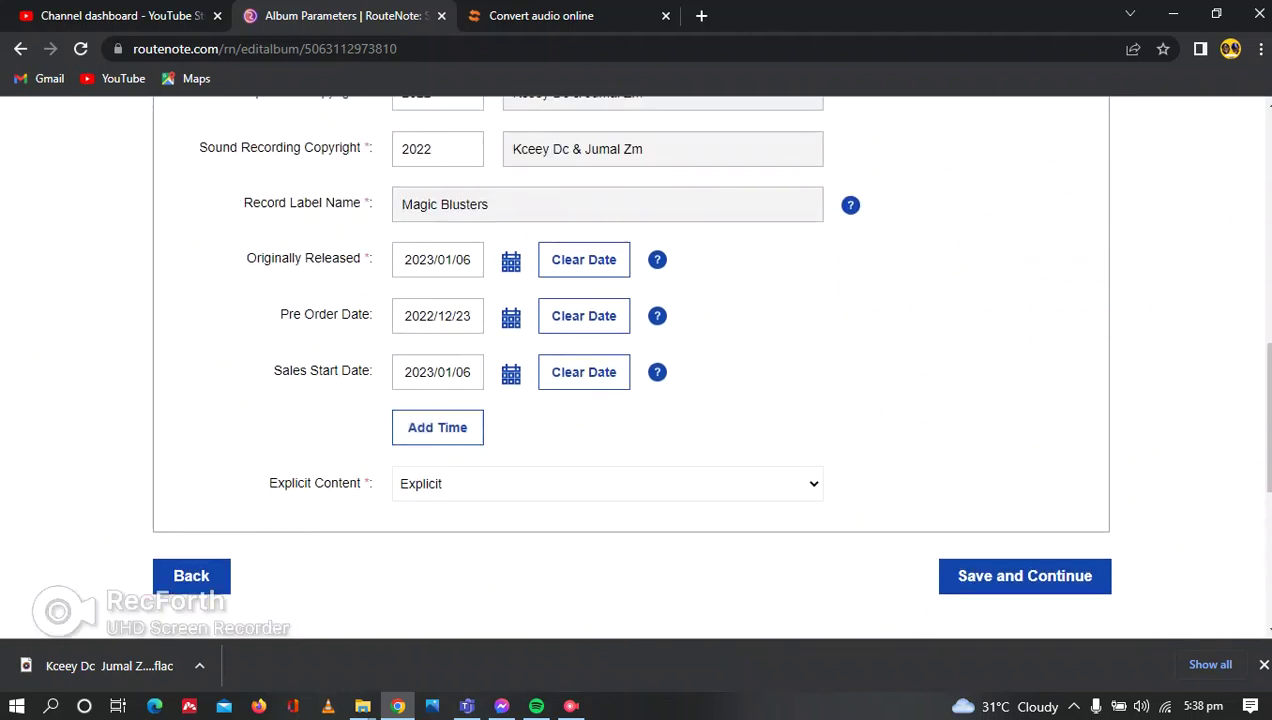
{"action": "scroll", "coordinate": [437, 333], "scroll_direction": "down", "scroll_amount": 1}
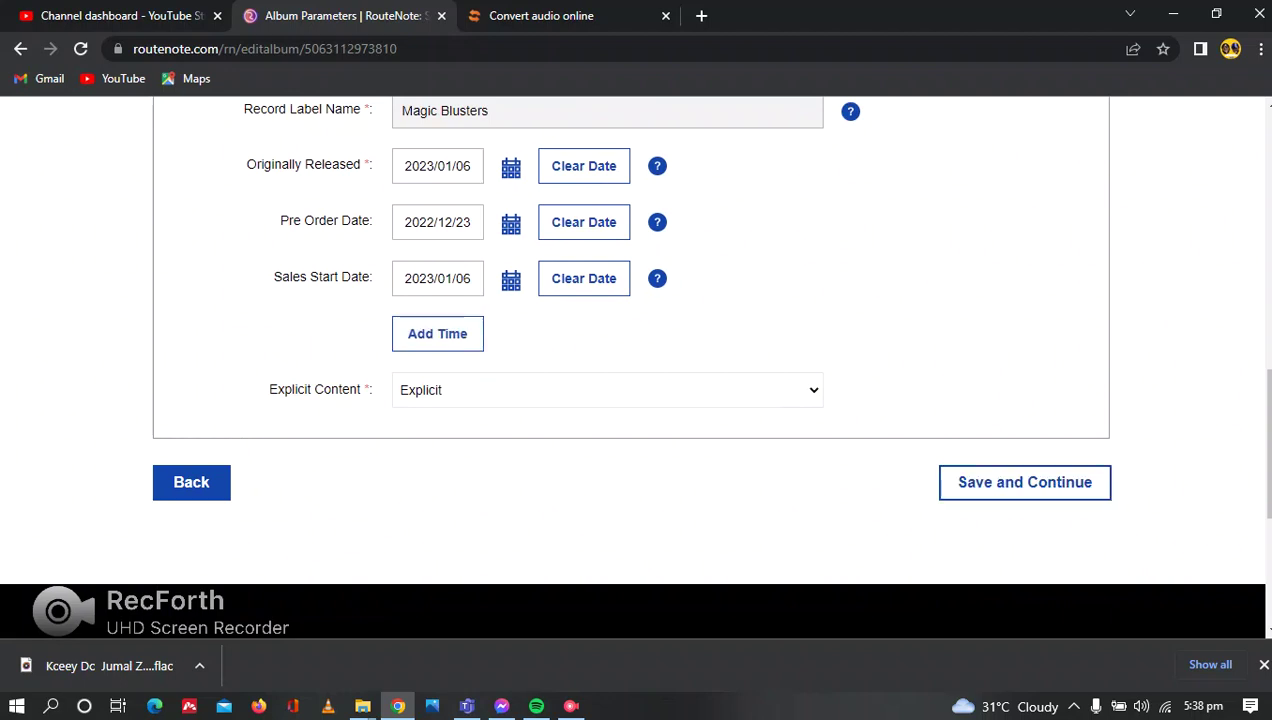
{"action": "left_click", "coordinate": [1024, 482]}
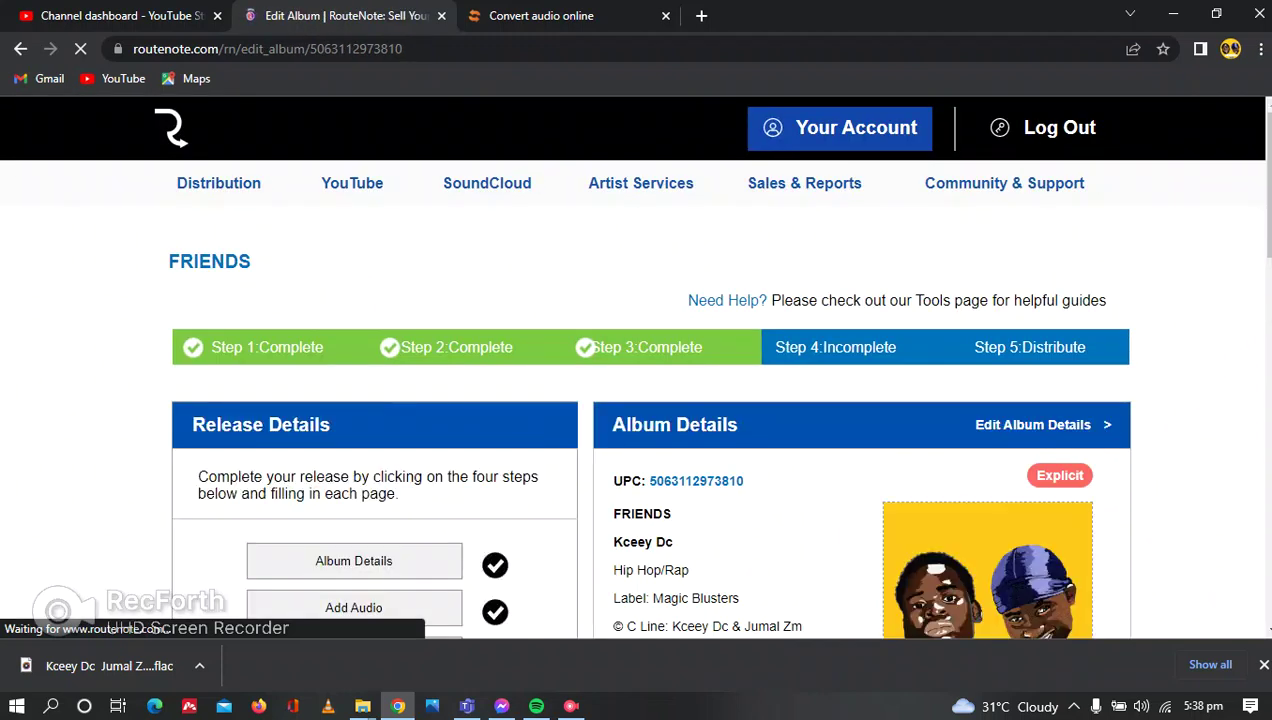
Open the store management page for the FRIENDS release
{"action": "scroll", "coordinate": [648, 370], "scroll_direction": "down", "scroll_amount": 2}
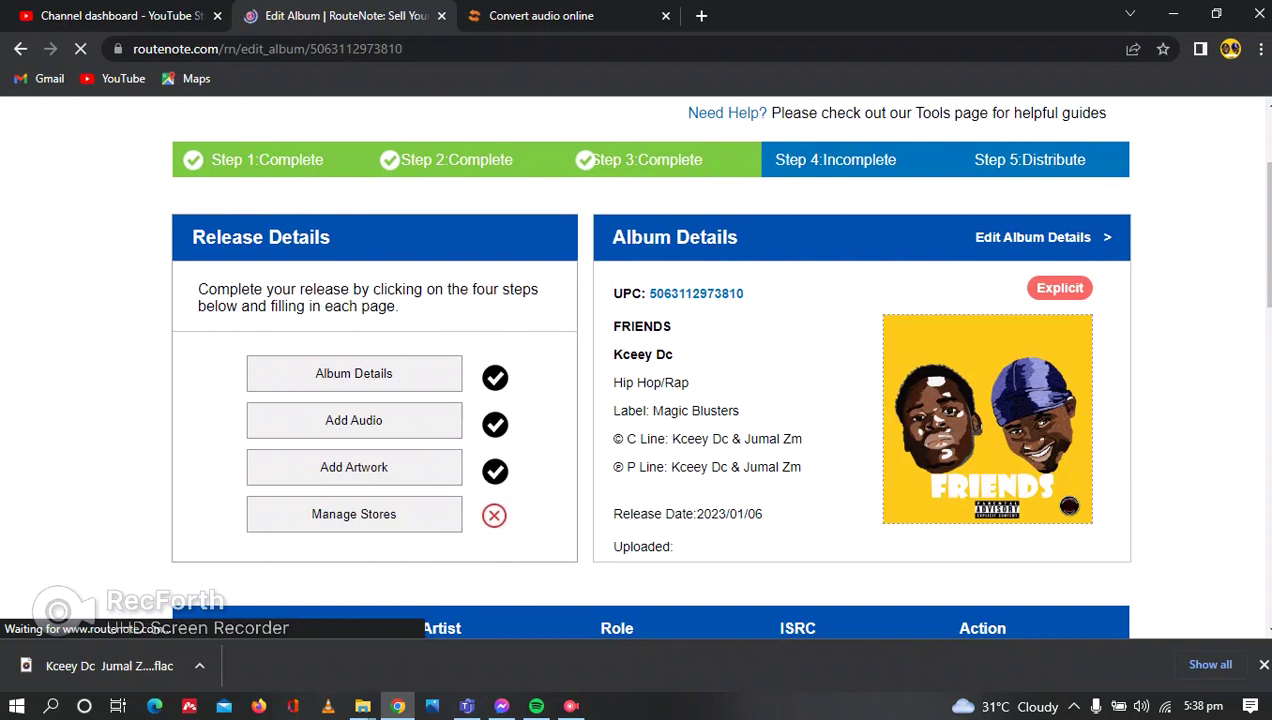
{"action": "scroll", "coordinate": [648, 370], "scroll_direction": "down", "scroll_amount": 1}
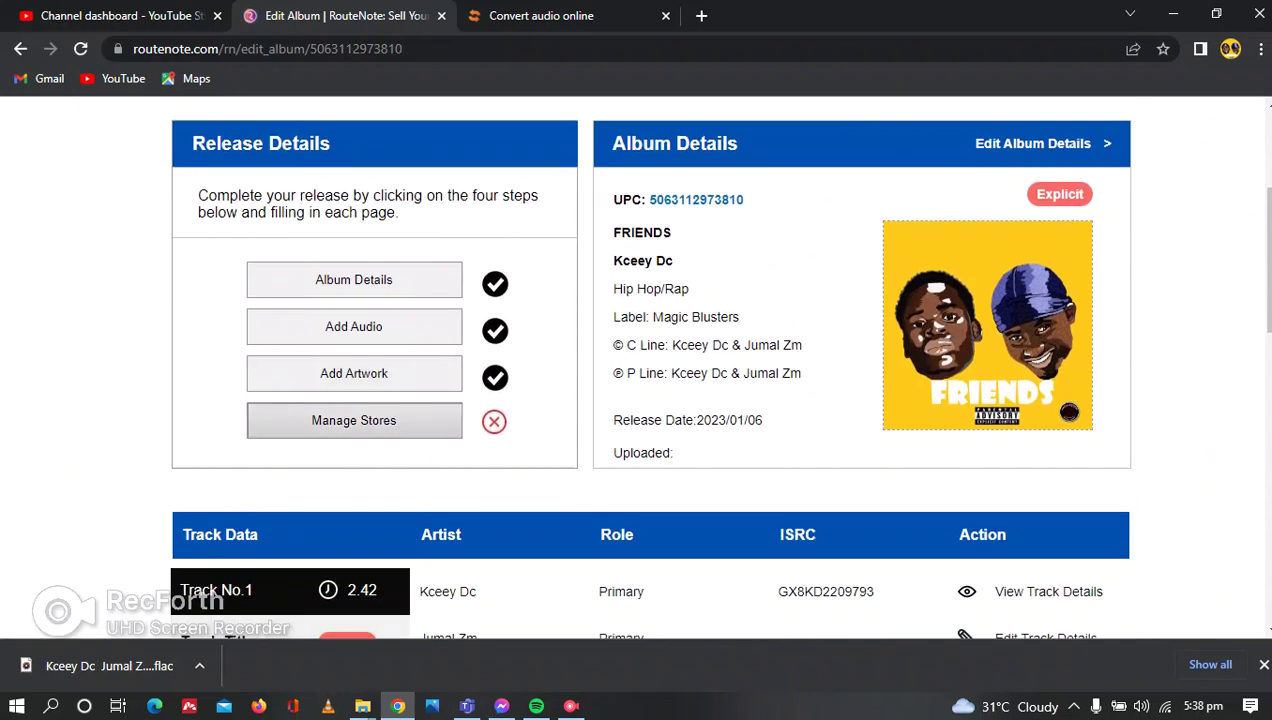
{"action": "left_click", "coordinate": [354, 420]}
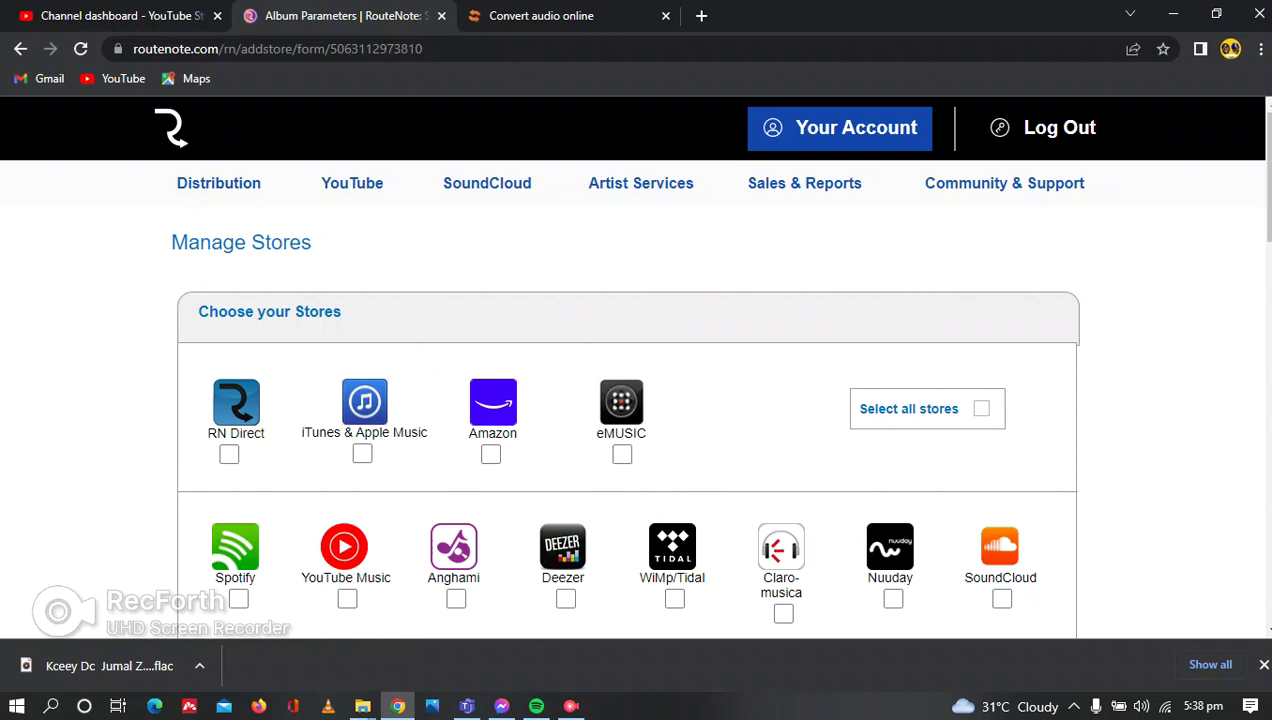
Select all stores for the release's distribution and review the selected stores
{"action": "scroll", "coordinate": [636, 360], "scroll_direction": "down", "scroll_amount": 2}
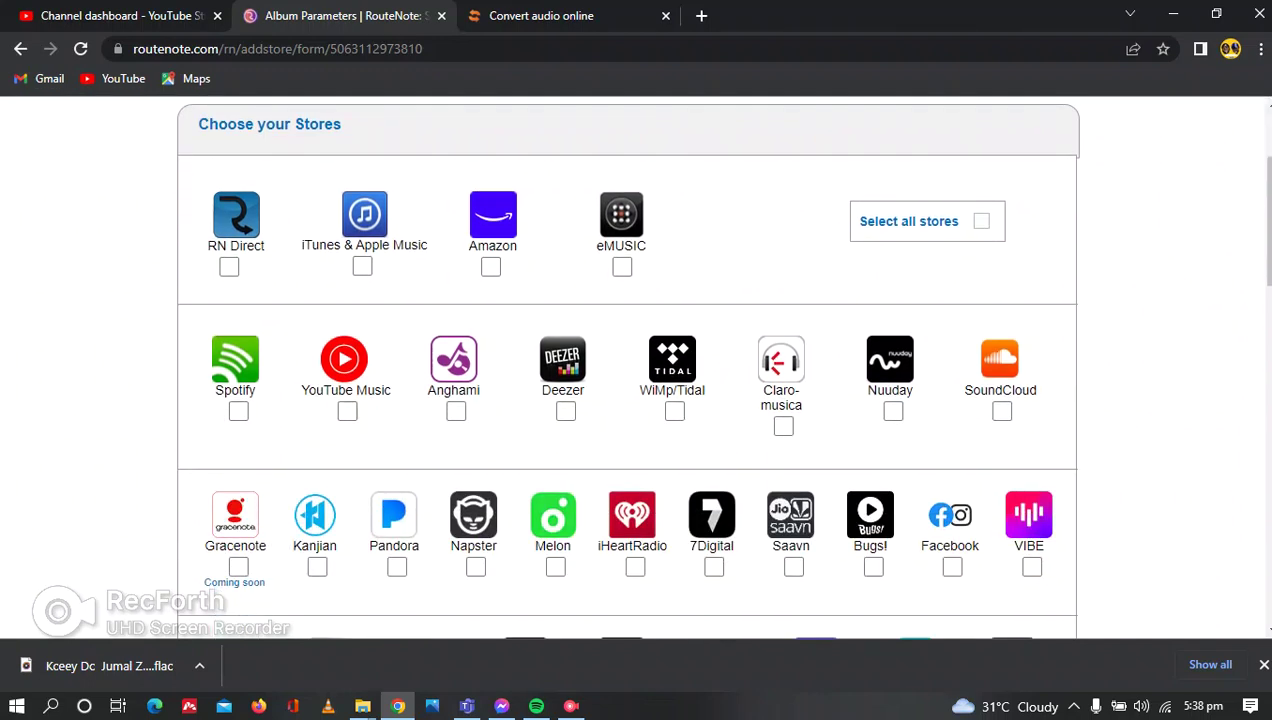
{"action": "left_click", "coordinate": [981, 221]}
{"action": "scroll", "coordinate": [636, 360], "scroll_direction": "down", "scroll_amount": 2}
{"action": "scroll", "coordinate": [636, 360], "scroll_direction": "up", "scroll_amount": 2}
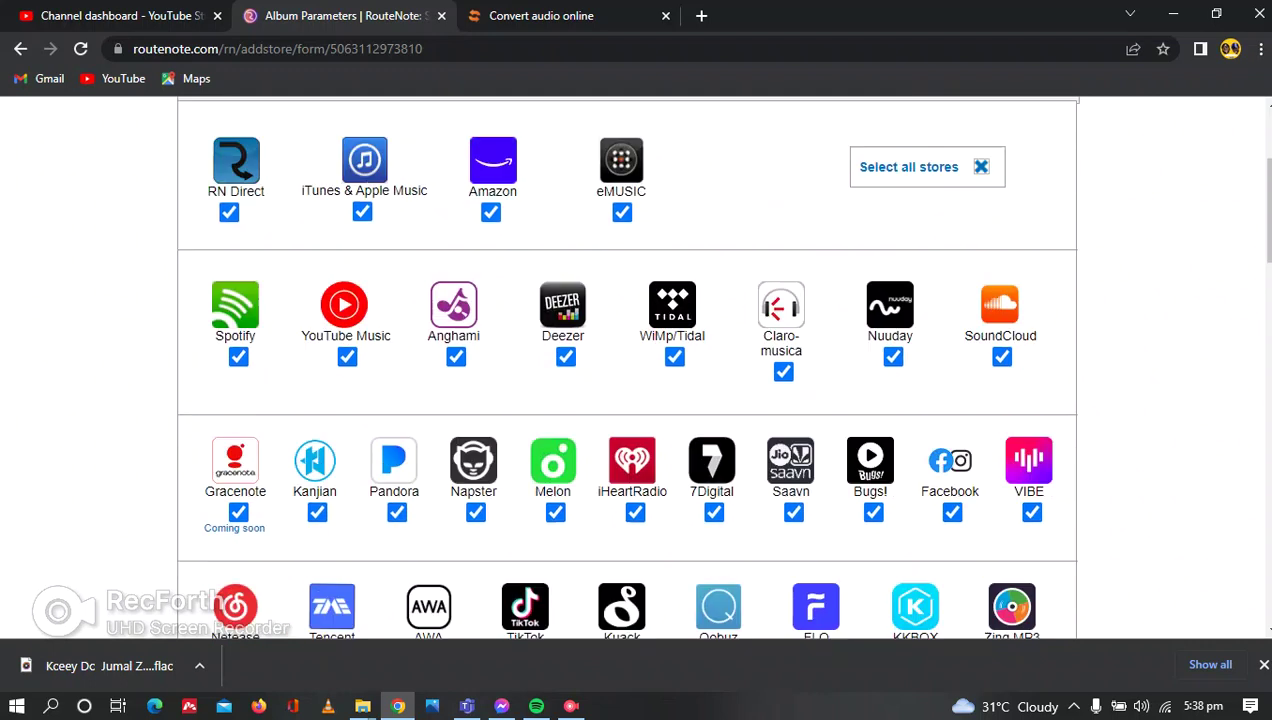
{"action": "left_click", "coordinate": [981, 221]}
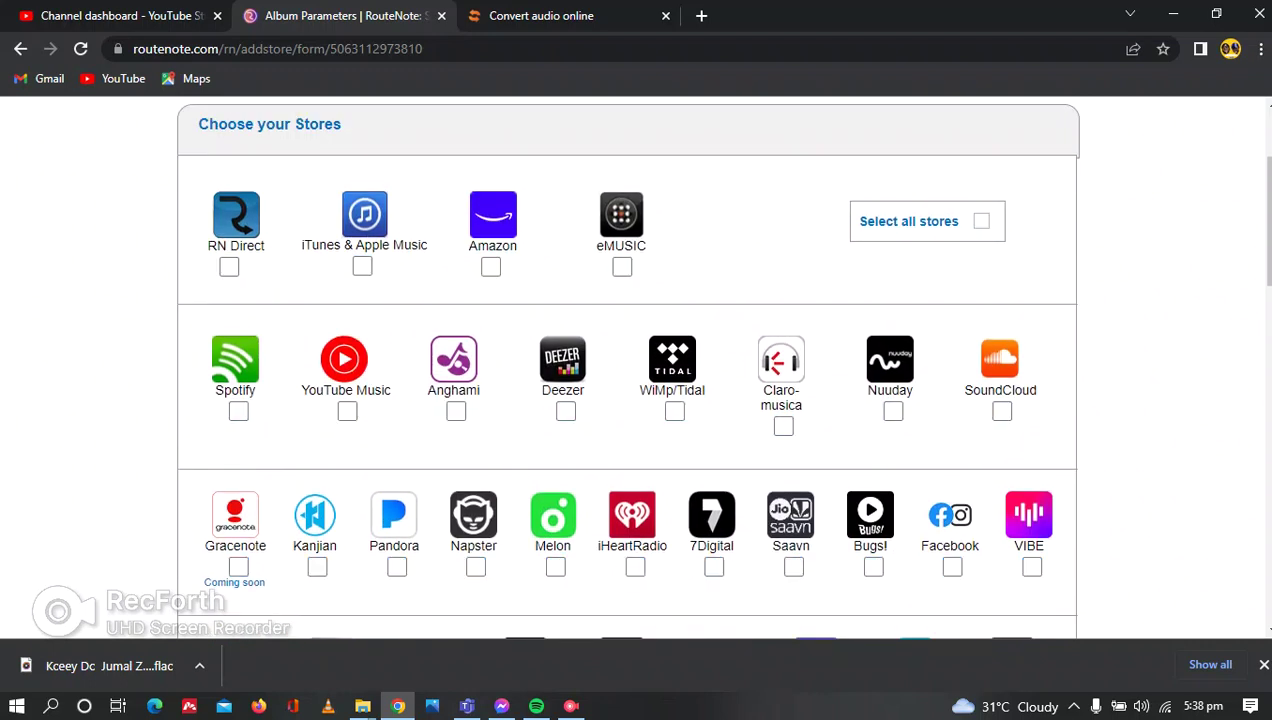
{"action": "left_click", "coordinate": [981, 221]}
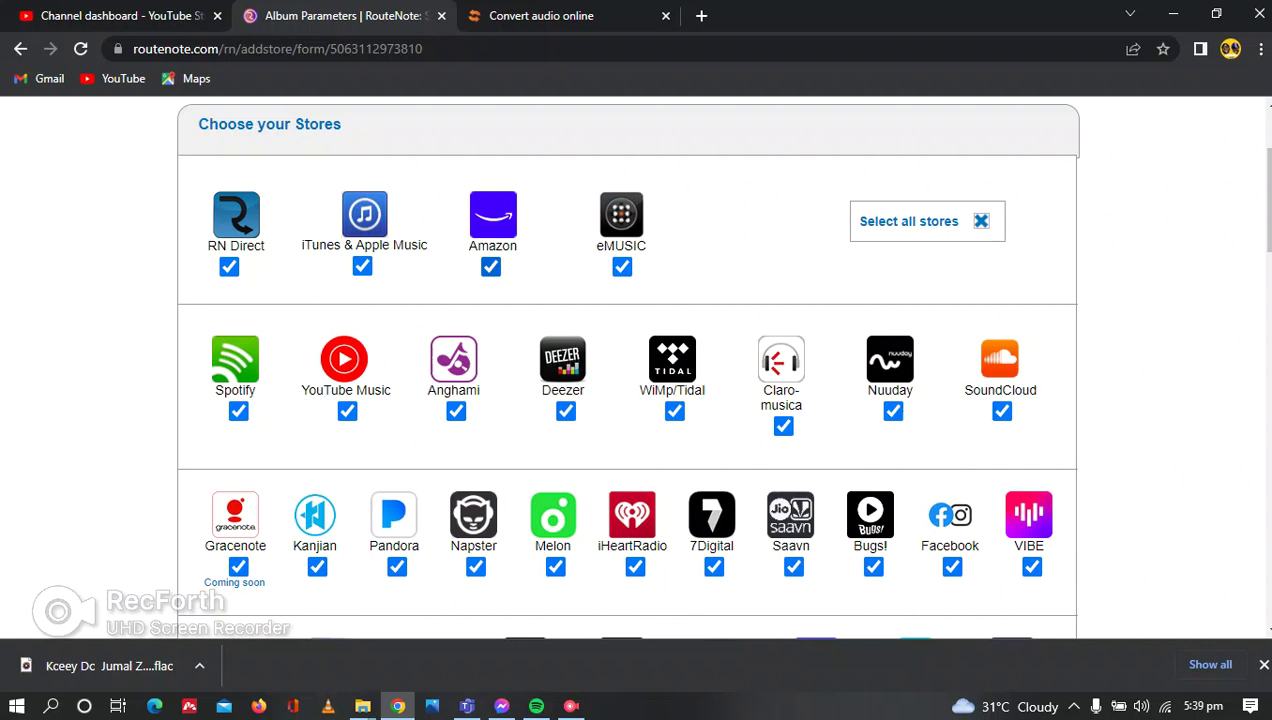
{"action": "scroll", "coordinate": [626, 365], "scroll_direction": "down", "scroll_amount": 1}
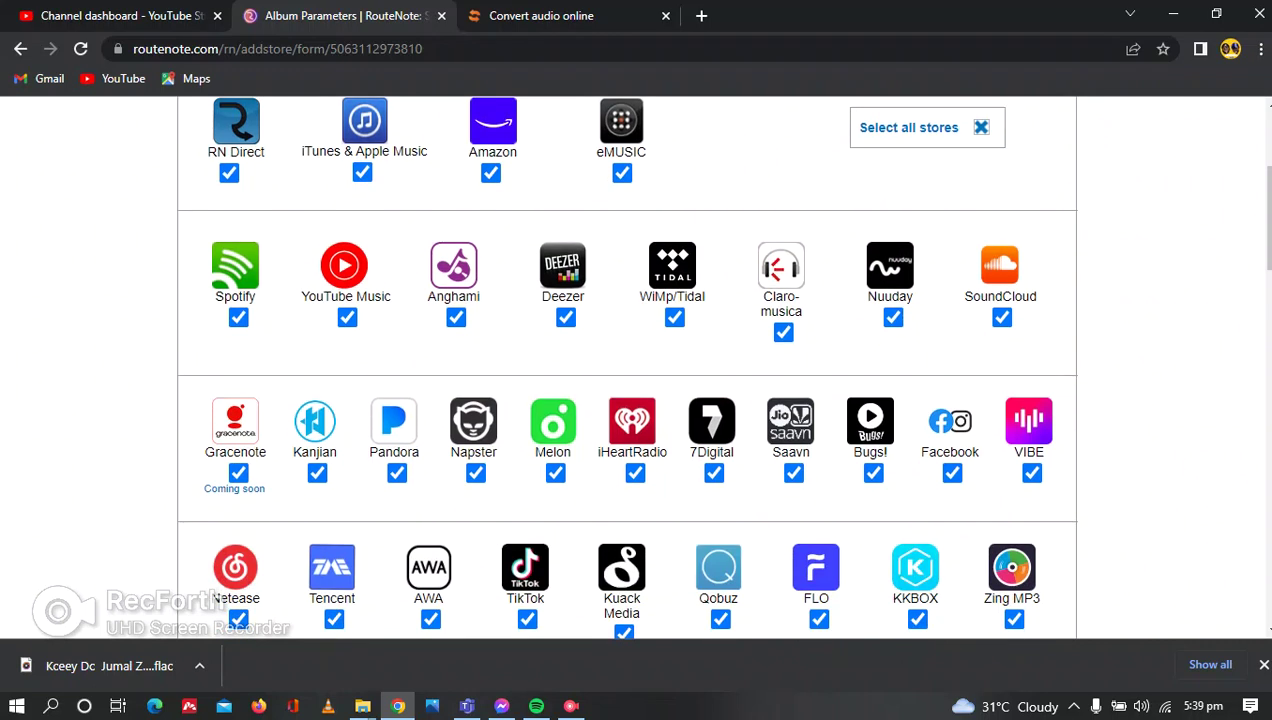
{"action": "scroll", "coordinate": [626, 365], "scroll_direction": "down", "scroll_amount": 1}
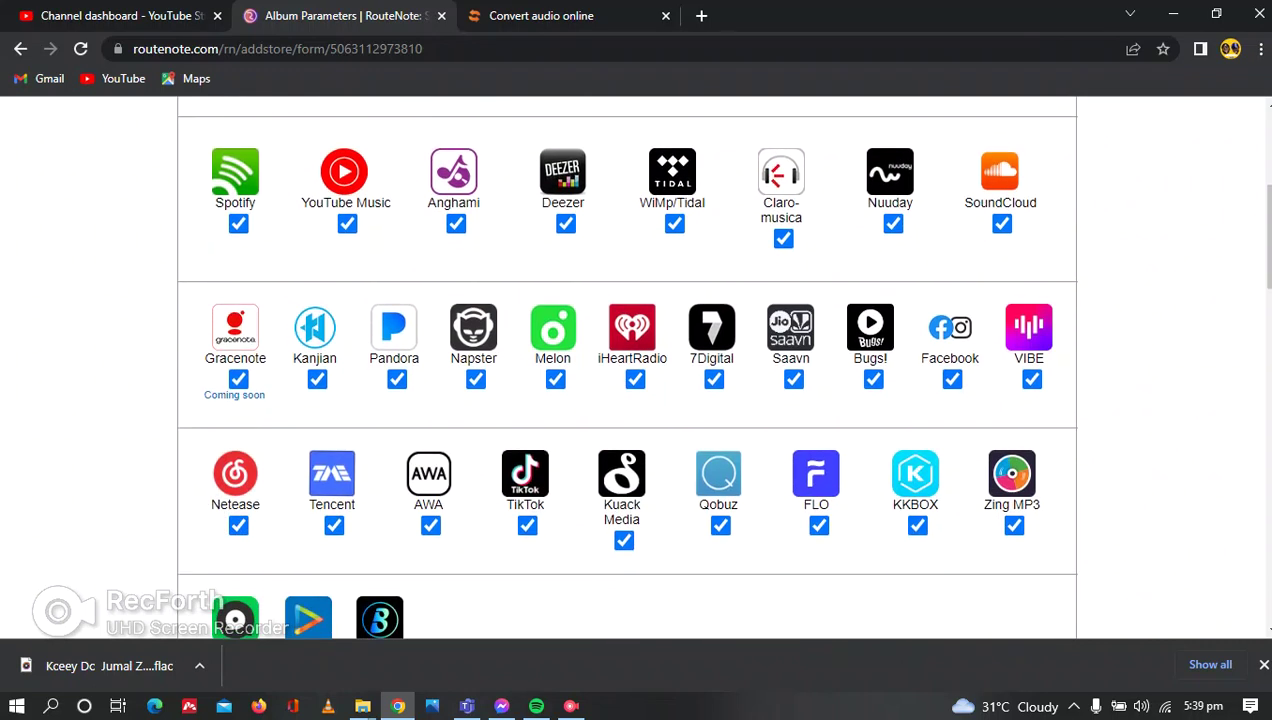
Review the store selection, pricing tiers and territory options for the release, then save the store settings and continue
{"action": "scroll", "coordinate": [626, 365], "scroll_direction": "down", "scroll_amount": 2}
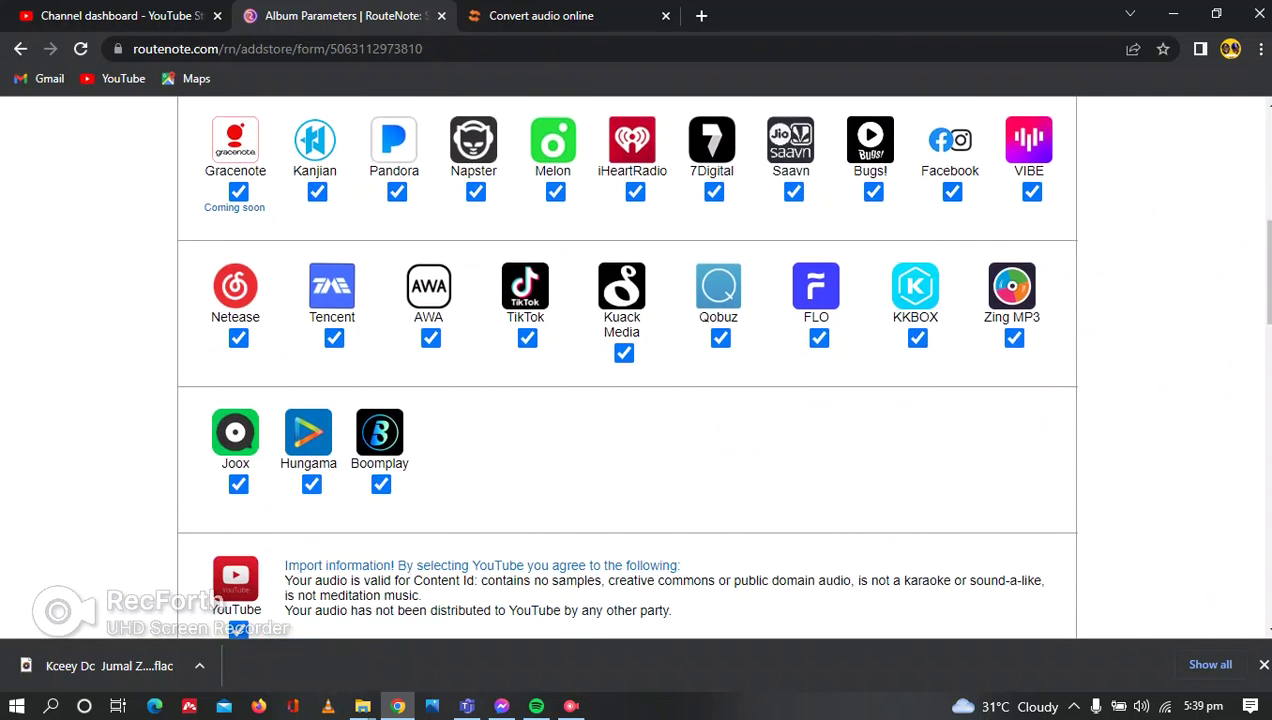
{"action": "scroll", "coordinate": [626, 365], "scroll_direction": "down", "scroll_amount": 2}
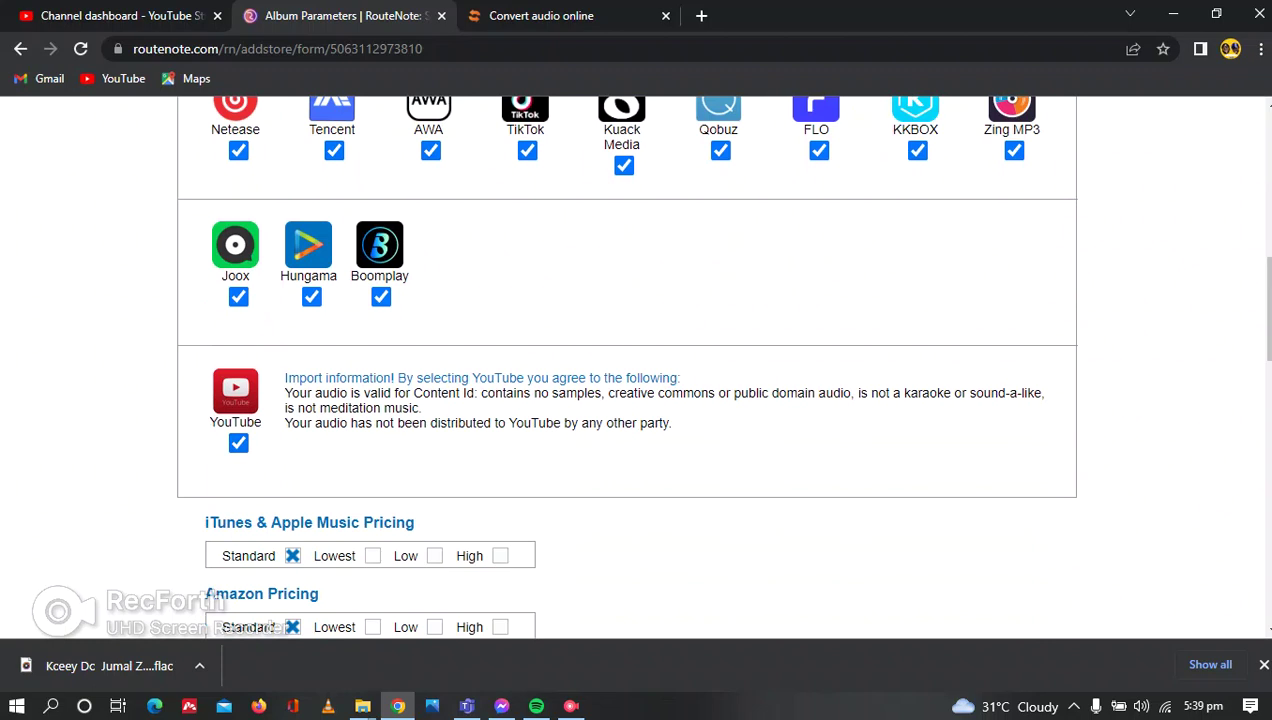
{"action": "scroll", "coordinate": [626, 365], "scroll_direction": "down", "scroll_amount": 2}
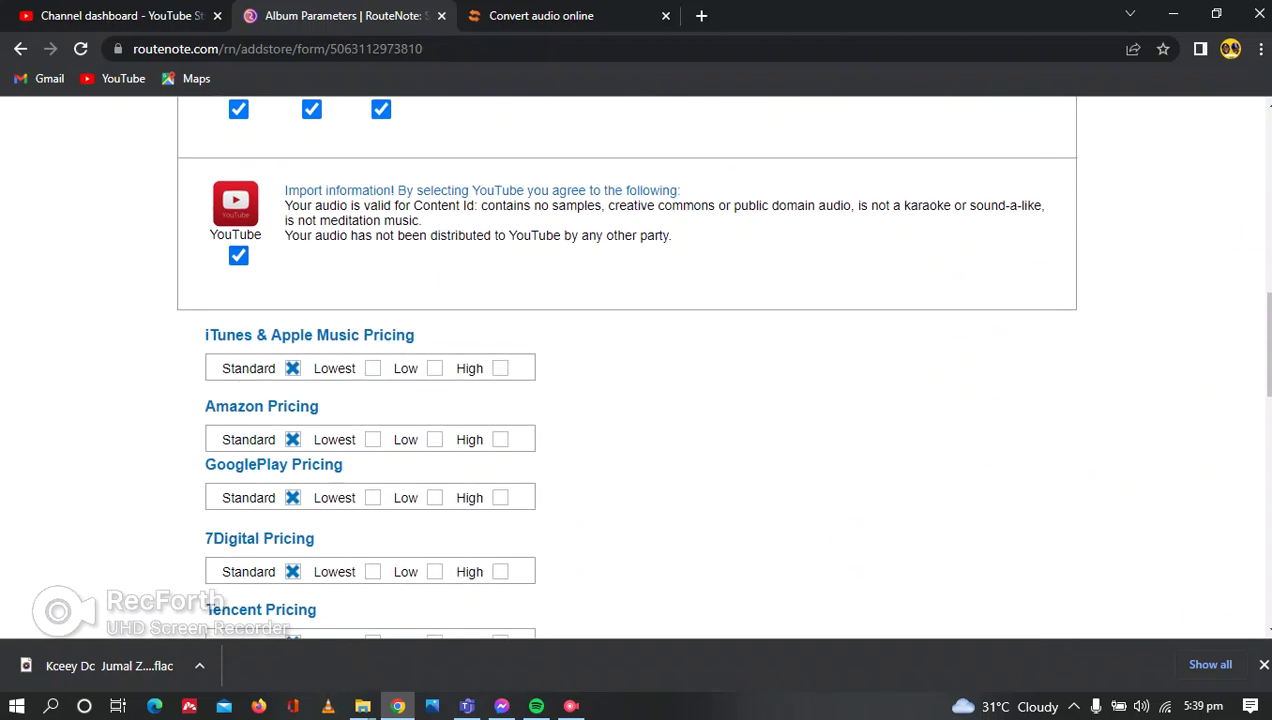
{"action": "scroll", "coordinate": [636, 370], "scroll_direction": "down", "scroll_amount": 6}
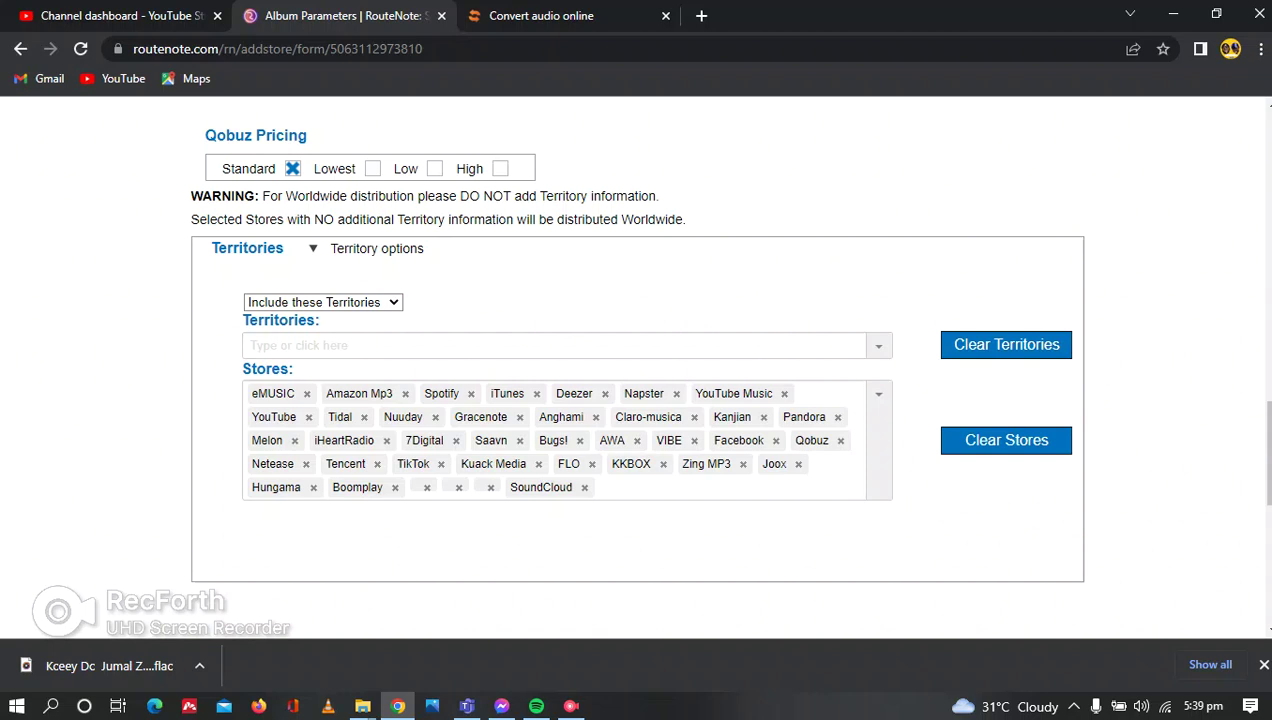
{"action": "scroll", "coordinate": [636, 360], "scroll_direction": "up", "scroll_amount": 3}
{"action": "scroll", "coordinate": [636, 360], "scroll_direction": "down", "scroll_amount": 5}
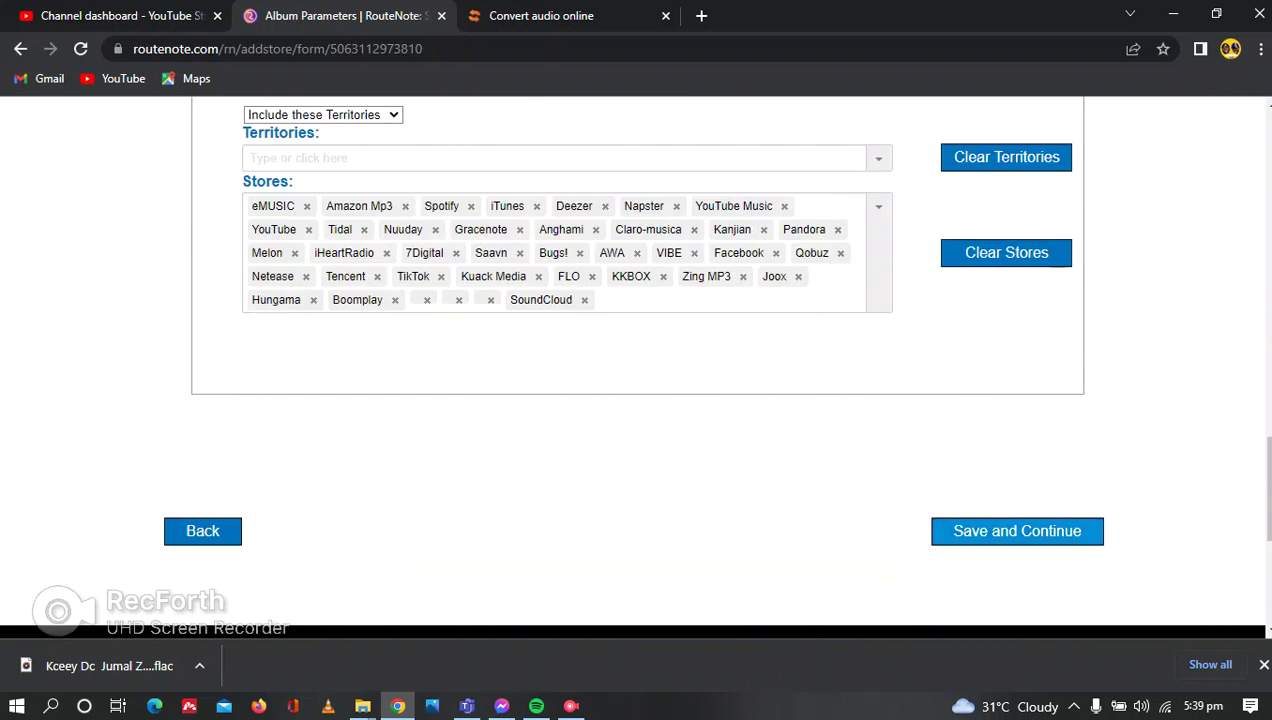
{"action": "left_click", "coordinate": [1017, 531]}
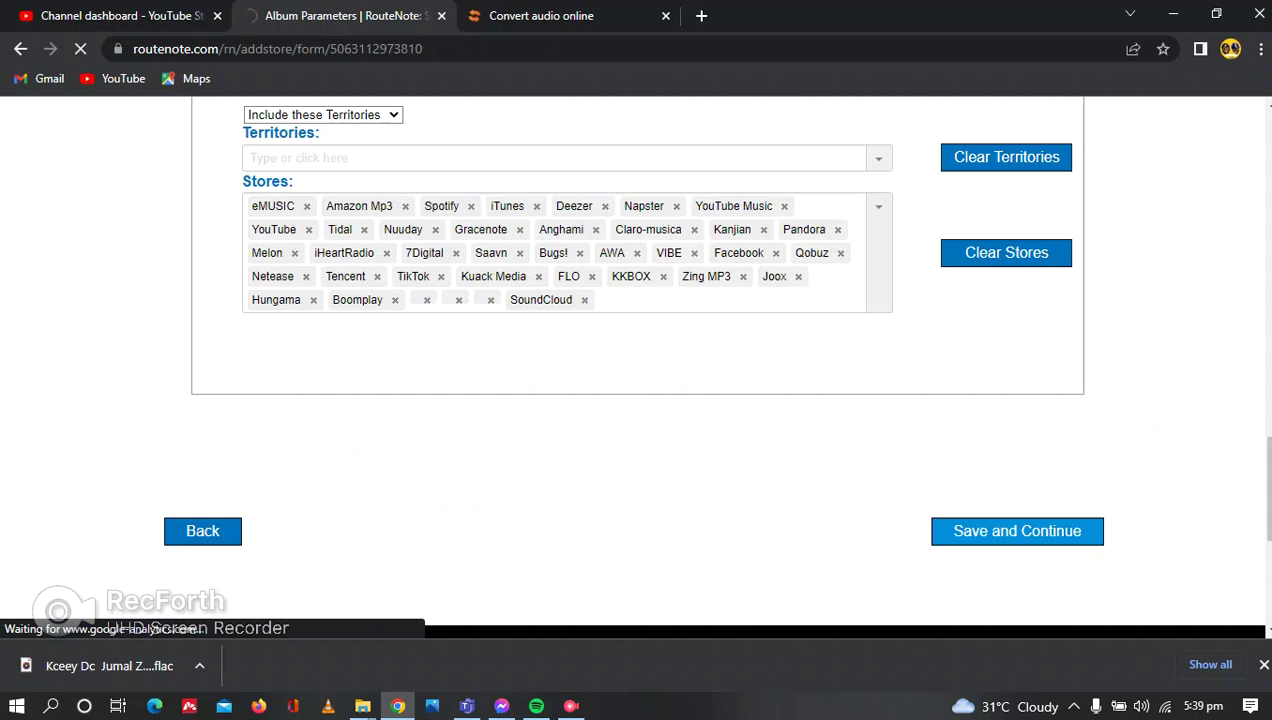